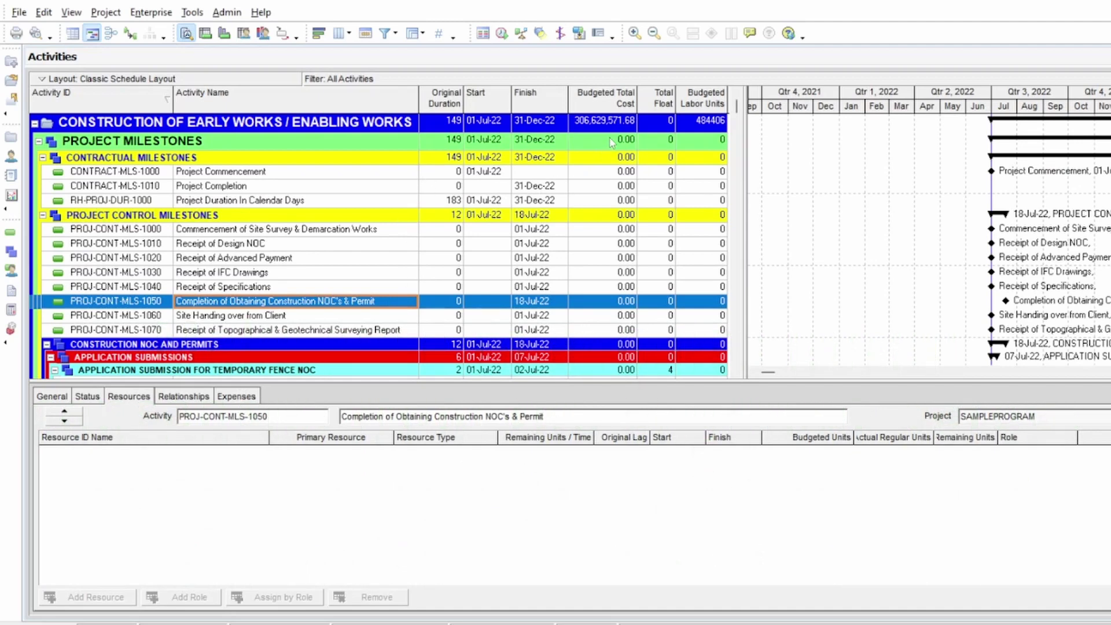
- Review the project's budgeted total cost and labor units along with the contractual and project control milestones
{"action": "left_click", "coordinate": [619, 123]}
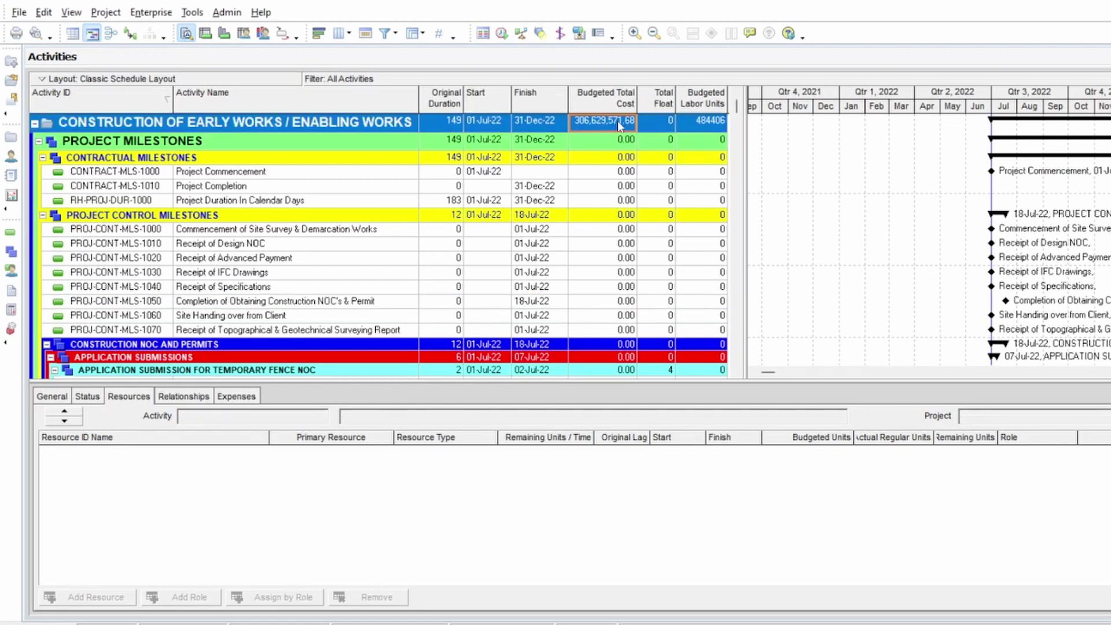
{"action": "key", "text": "Tab"}
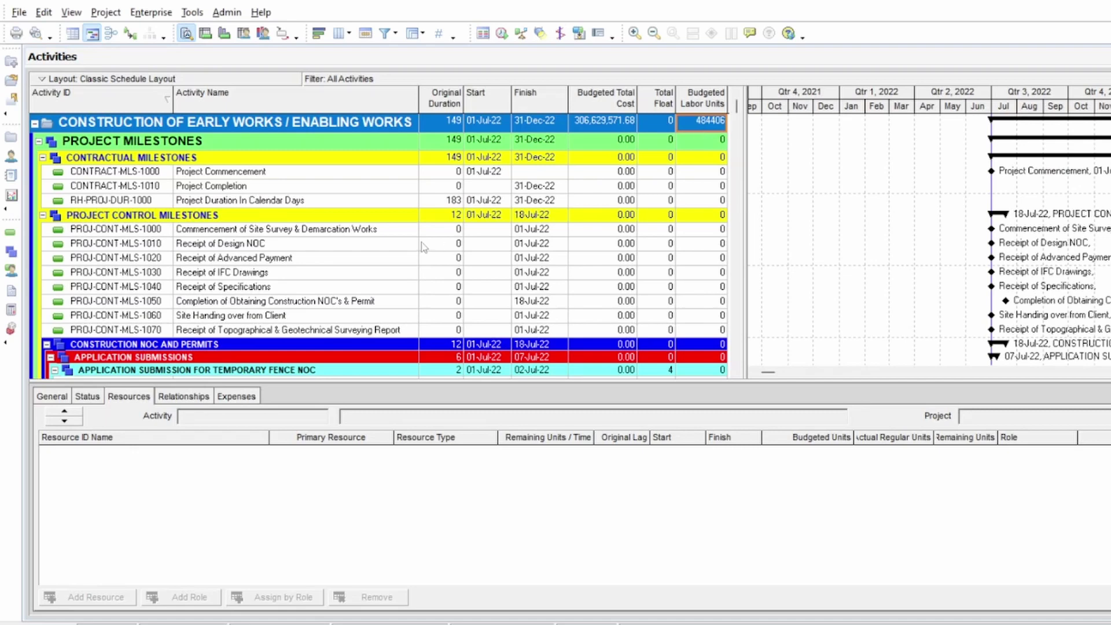
{"action": "left_click", "coordinate": [339, 247]}
{"action": "scroll", "coordinate": [340, 254], "scroll_direction": "down", "scroll_amount": 2}
{"action": "scroll", "coordinate": [339, 259], "scroll_direction": "up", "scroll_amount": 2}
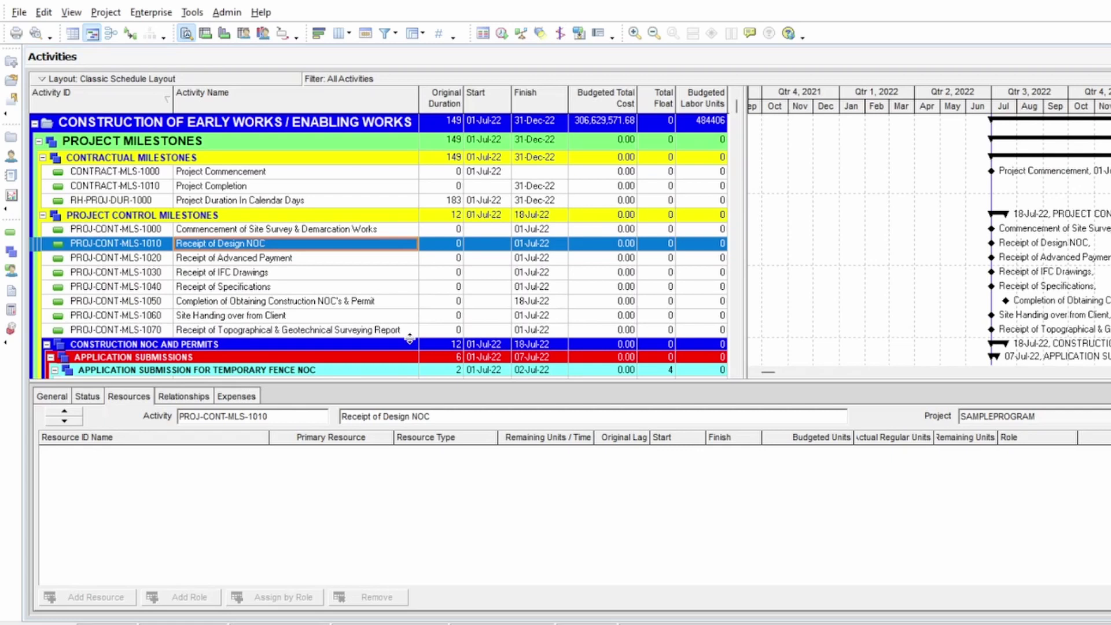
{"action": "left_click", "coordinate": [373, 276]}
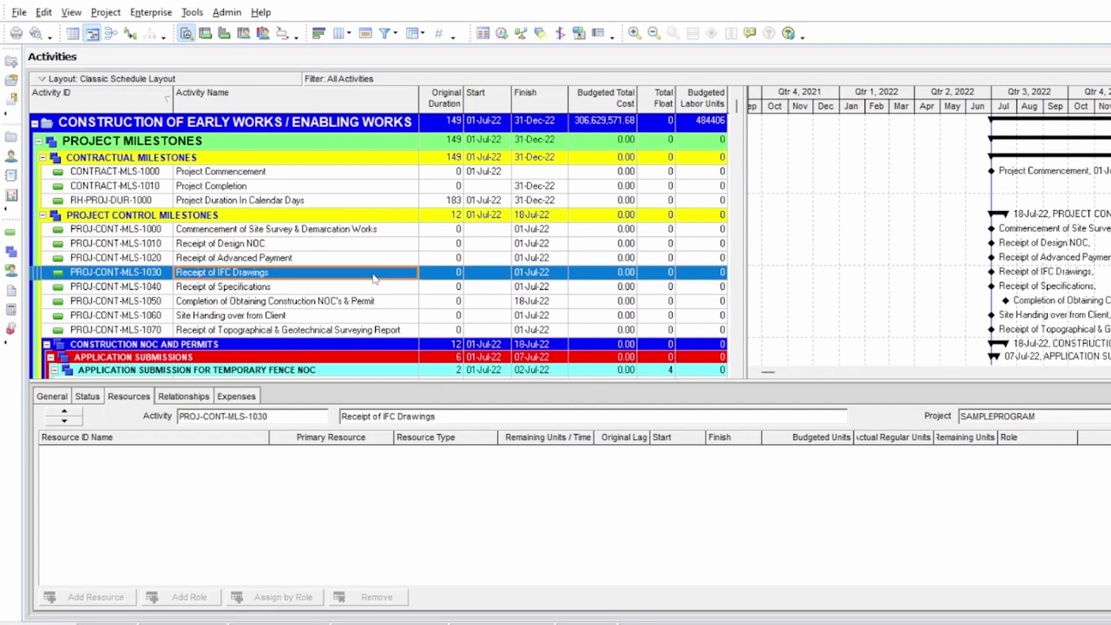
{"action": "left_click", "coordinate": [385, 189]}
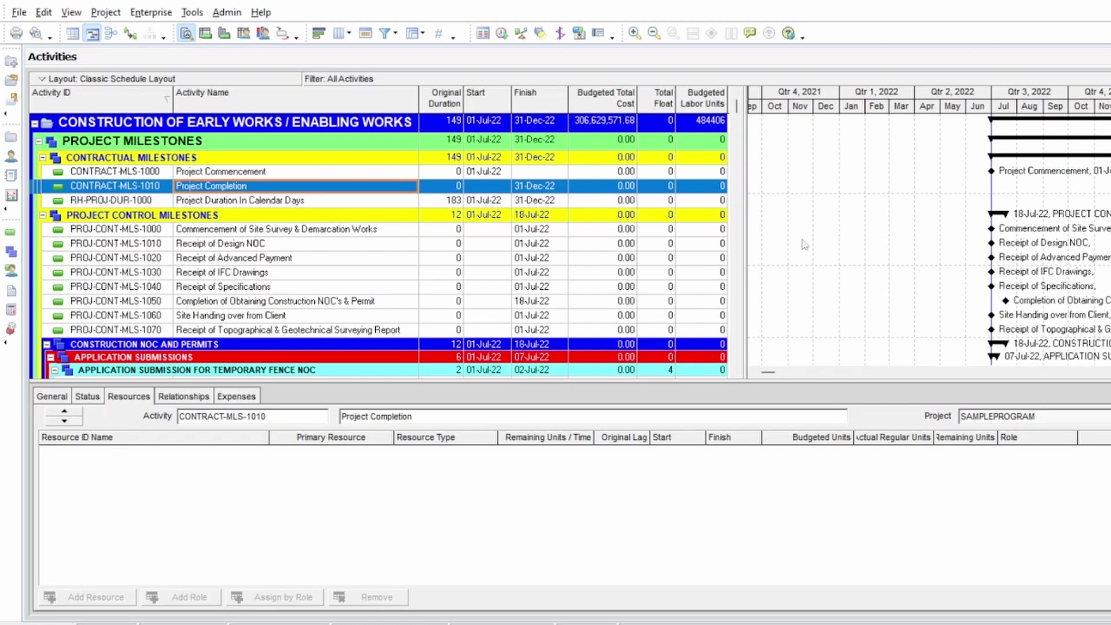
{"action": "left_click", "coordinate": [358, 231]}
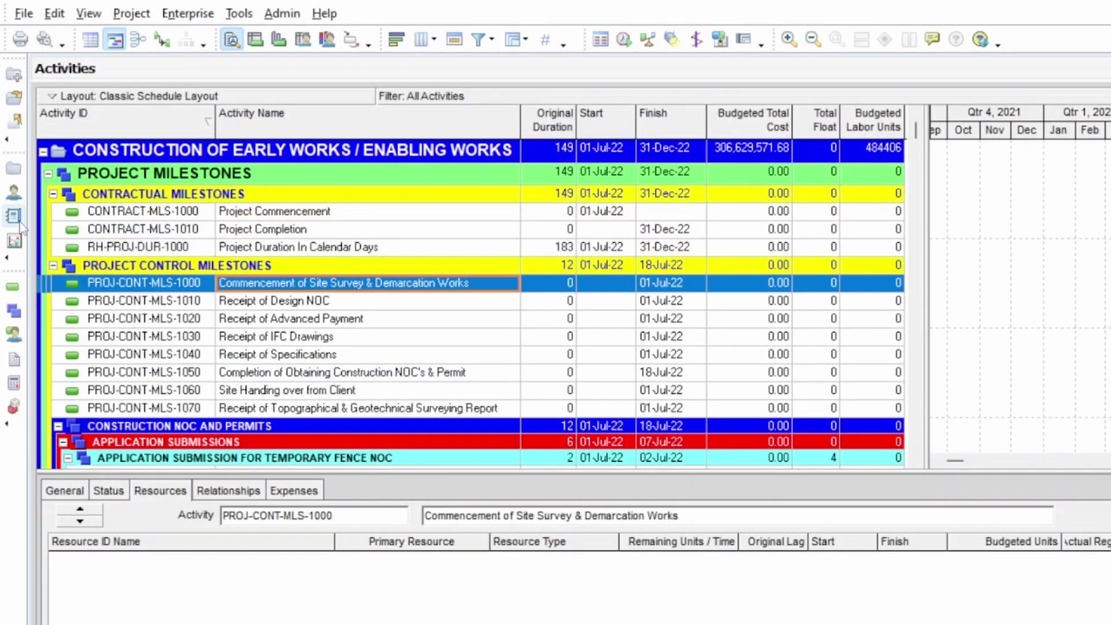
- Open the Reports list and look through the Standard PMO report groups
{"action": "left_click", "coordinate": [20, 224]}
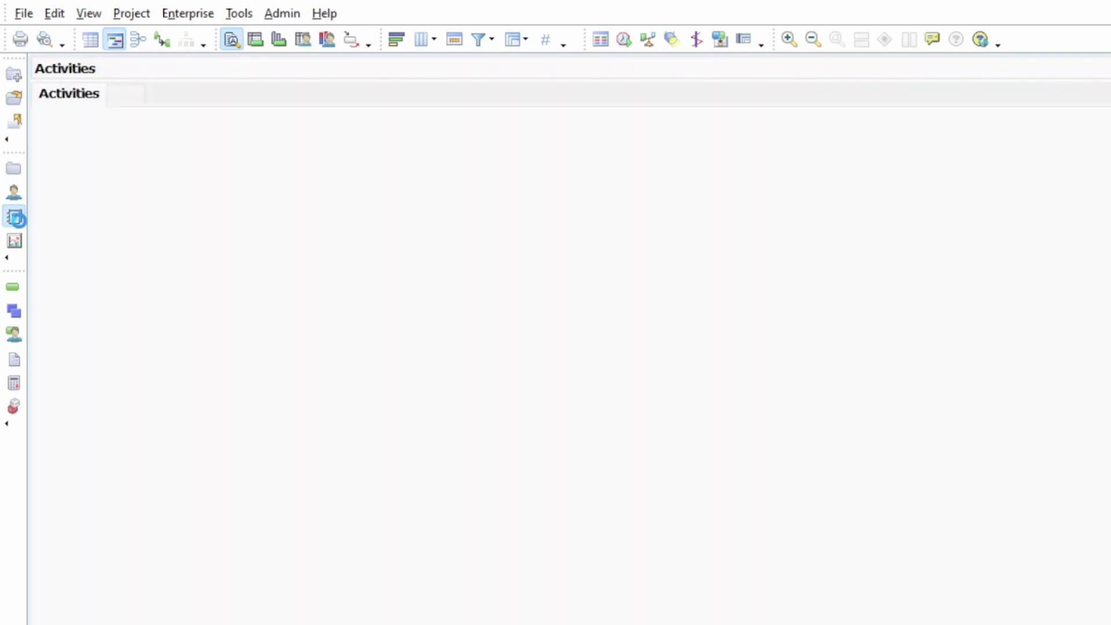
{"action": "left_click", "coordinate": [221, 246]}
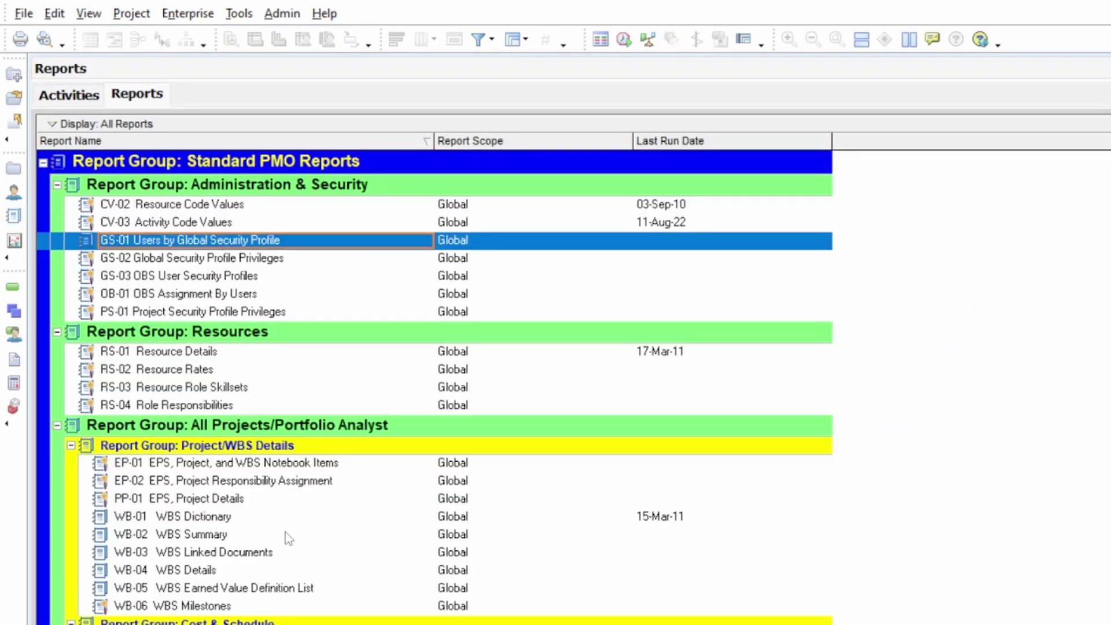
{"action": "scroll", "coordinate": [293, 541], "scroll_direction": "down", "scroll_amount": 2}
{"action": "scroll", "coordinate": [296, 549], "scroll_direction": "down", "scroll_amount": 10}
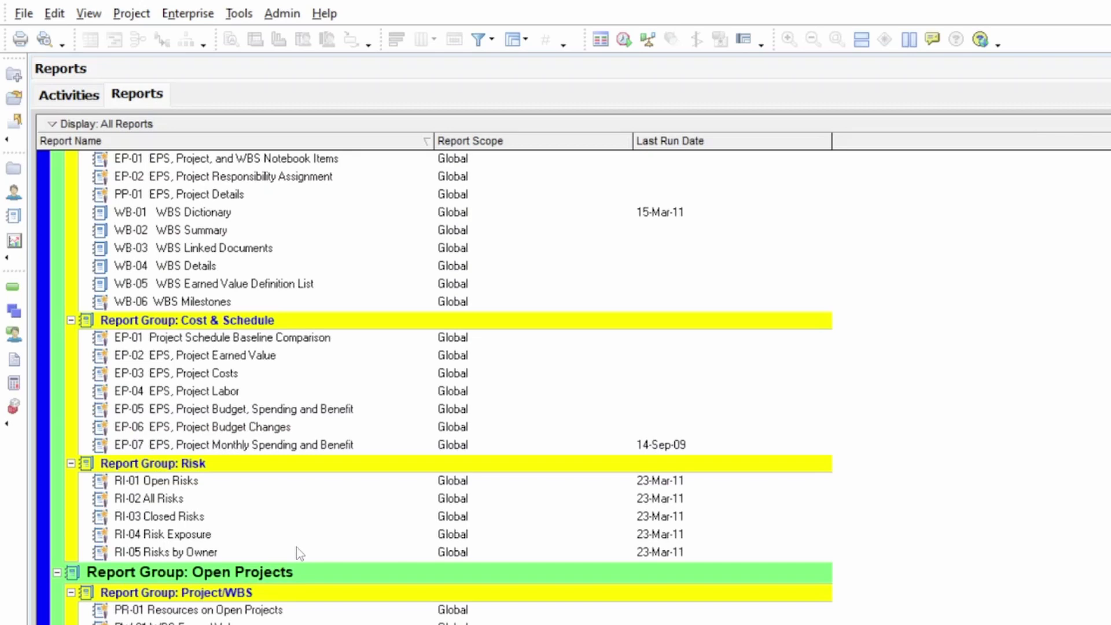
{"action": "scroll", "coordinate": [374, 432], "scroll_direction": "up", "scroll_amount": 12}
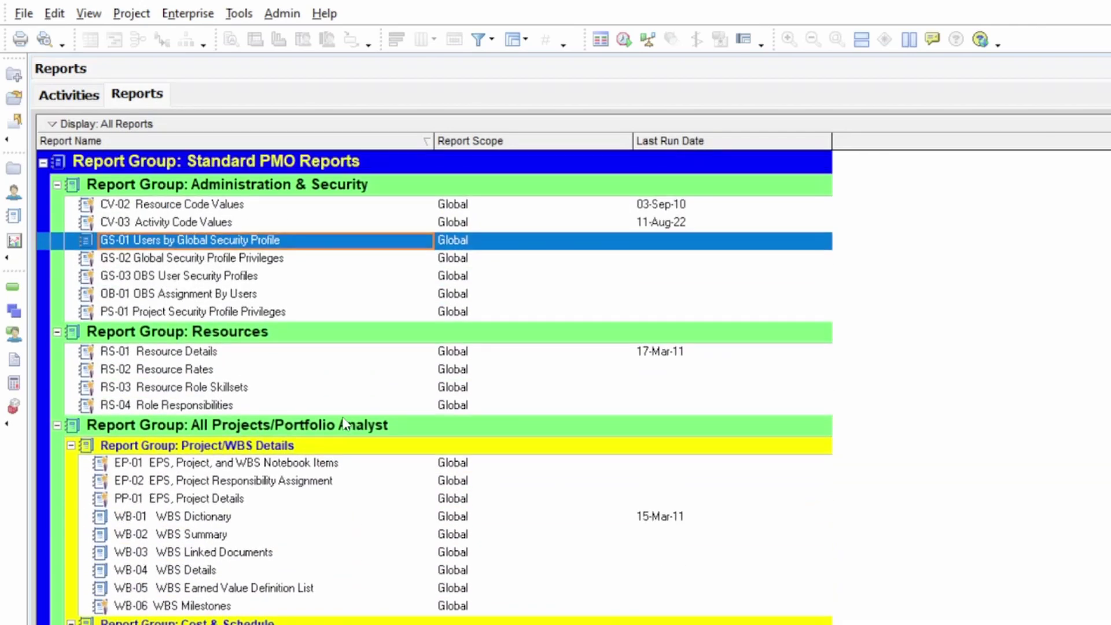
{"action": "left_click", "coordinate": [264, 277]}
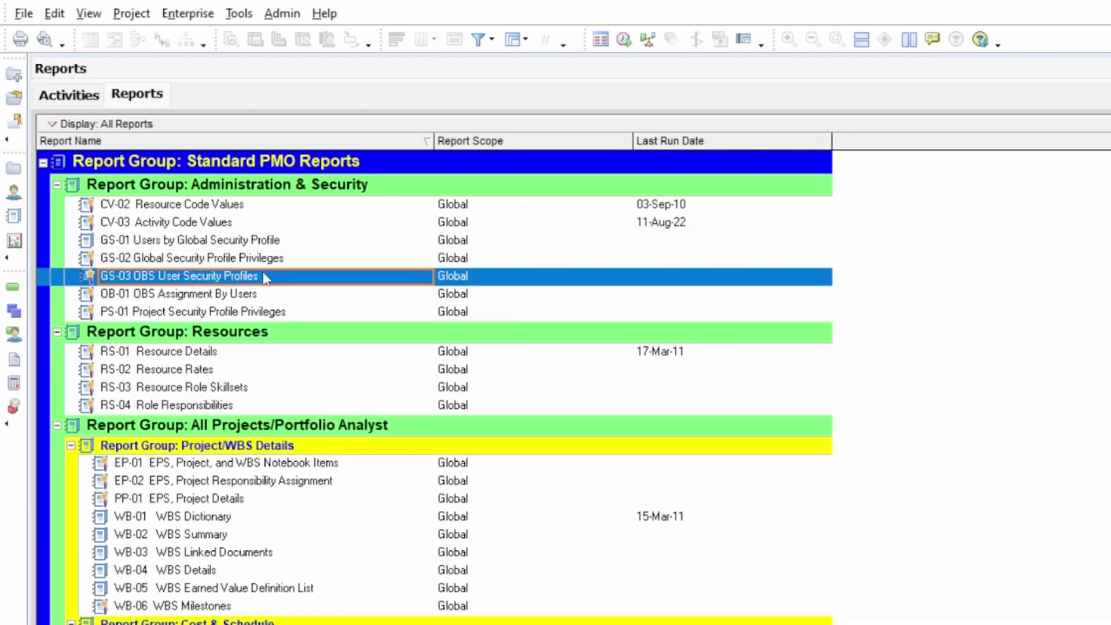
- Add a report under the Resources report group, creating it as a New Report in the Report Wizard
{"action": "left_click", "coordinate": [255, 335]}
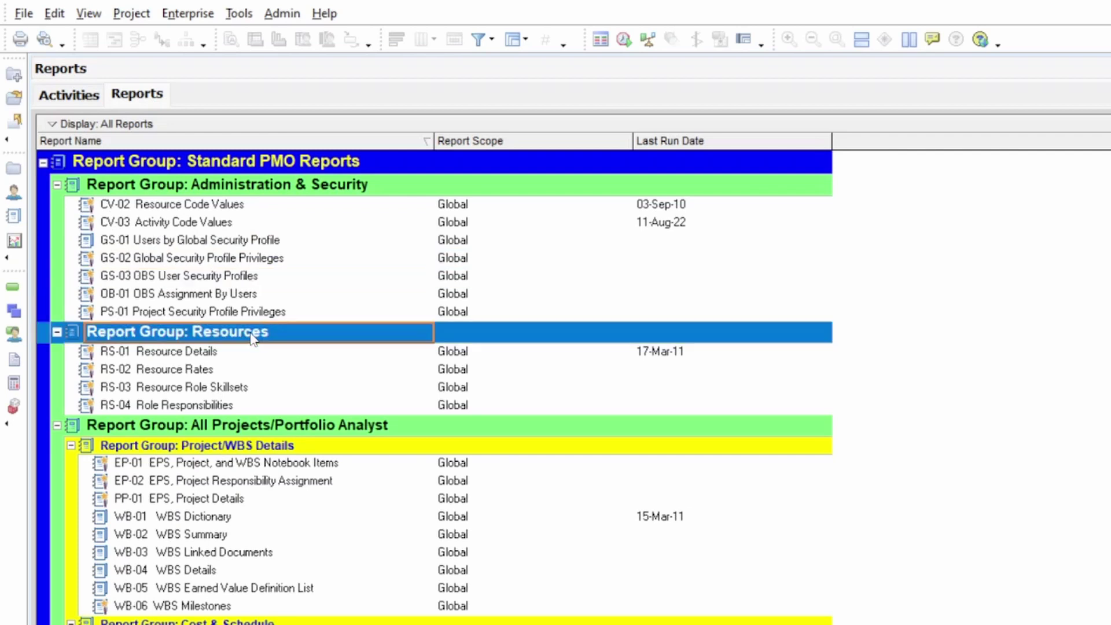
{"action": "left_click", "coordinate": [56, 14]}
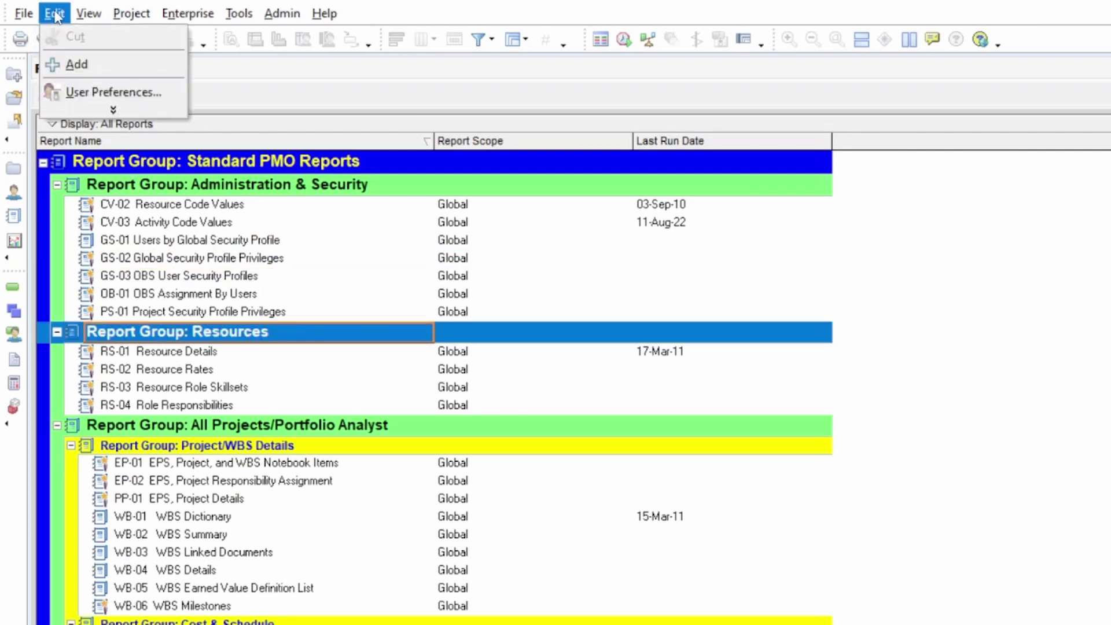
{"action": "left_click", "coordinate": [81, 64]}
{"action": "left_click_drag", "start_coordinate": [766, 254], "coordinate": [367, 191]}
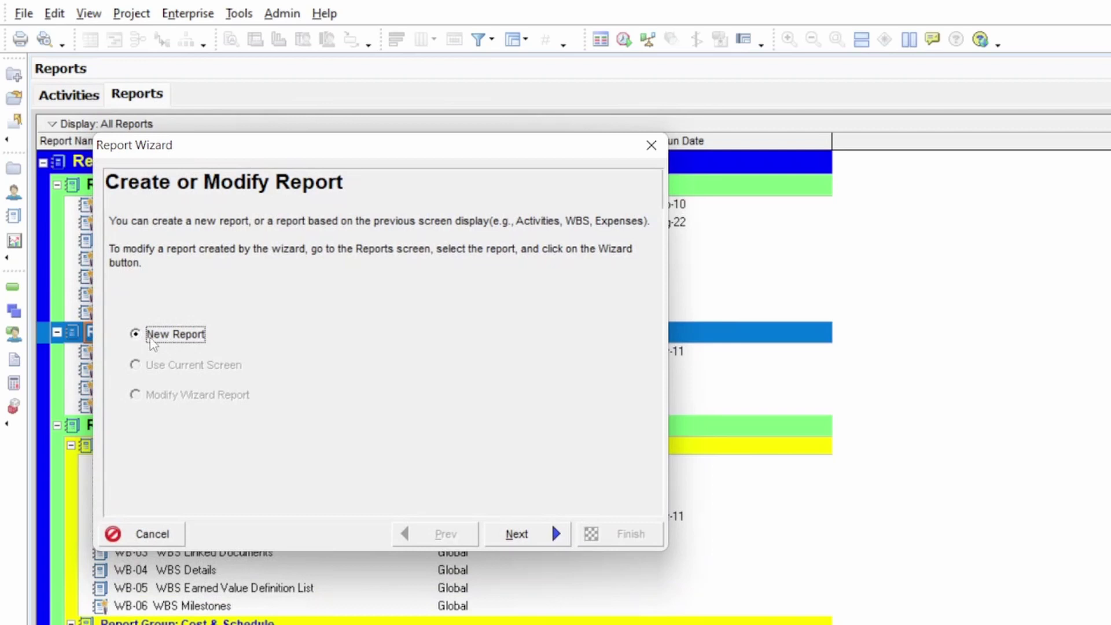
{"action": "left_click", "coordinate": [524, 539]}
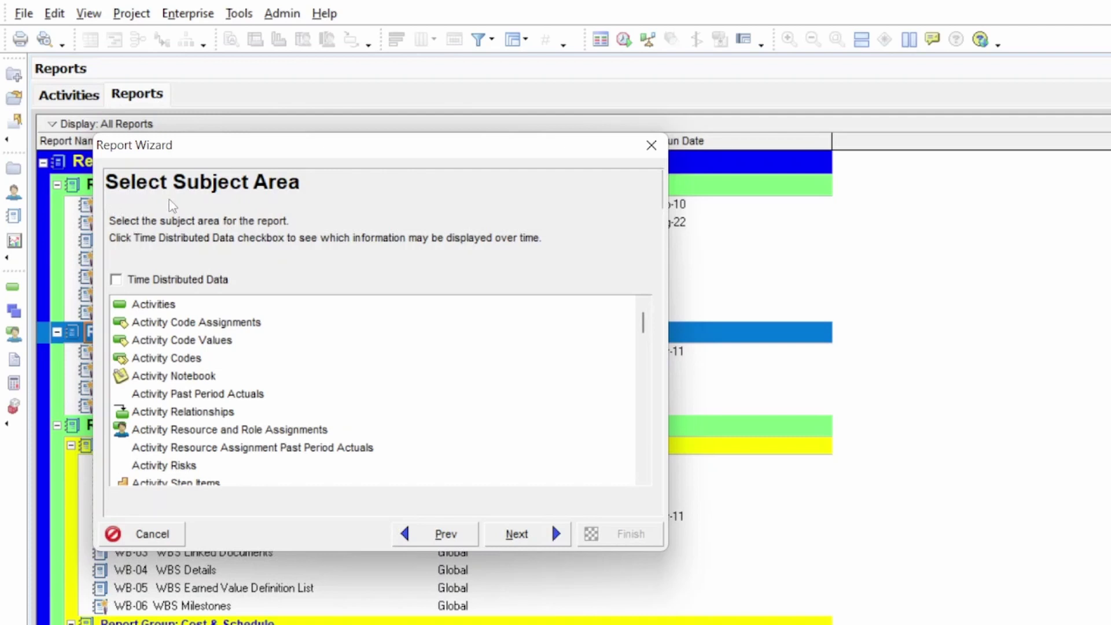
- Enable Time Distributed Data for the report's subject area selection
{"action": "left_click", "coordinate": [174, 305]}
{"action": "scroll", "coordinate": [174, 399], "scroll_direction": "down", "scroll_amount": 3}
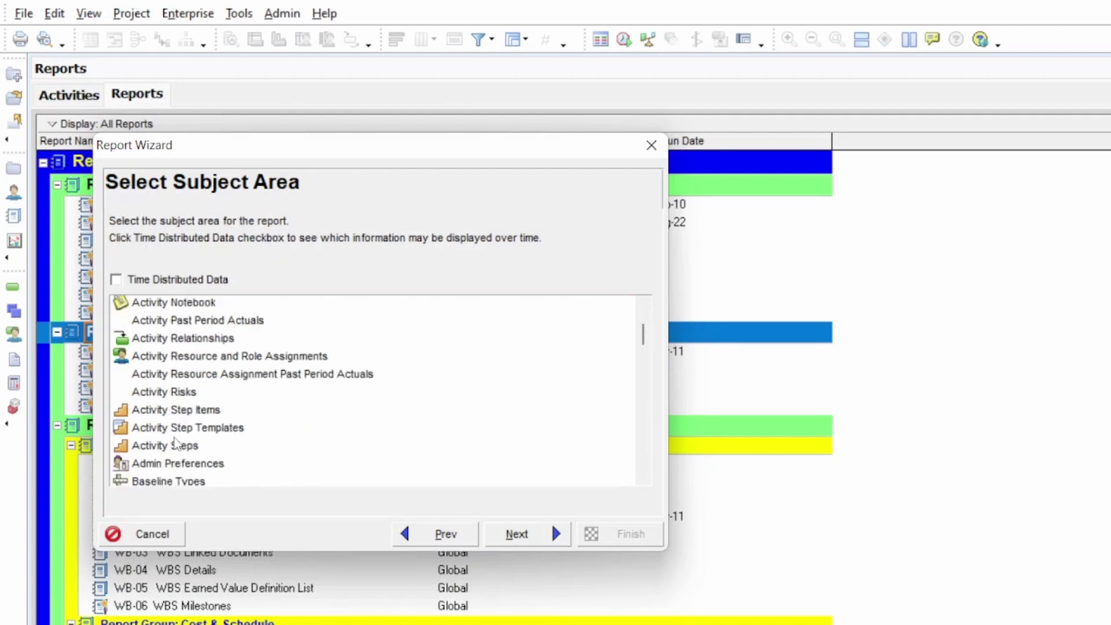
{"action": "scroll", "coordinate": [175, 445], "scroll_direction": "down", "scroll_amount": 10}
{"action": "left_click_drag", "start_coordinate": [642, 405], "coordinate": [661, 322]}
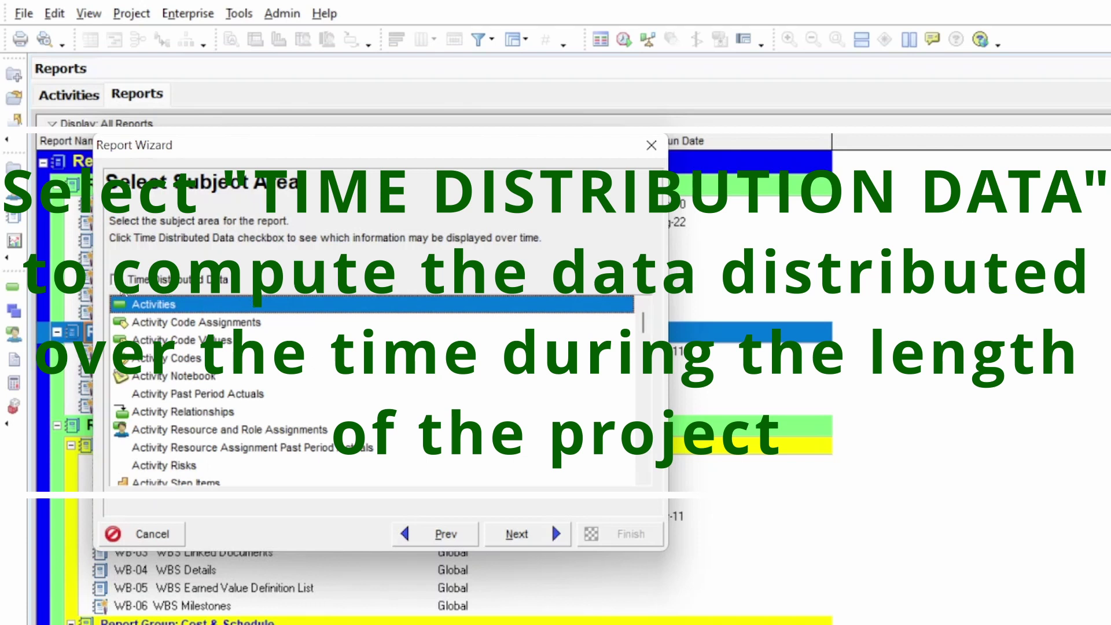
{"action": "left_click", "coordinate": [114, 280]}
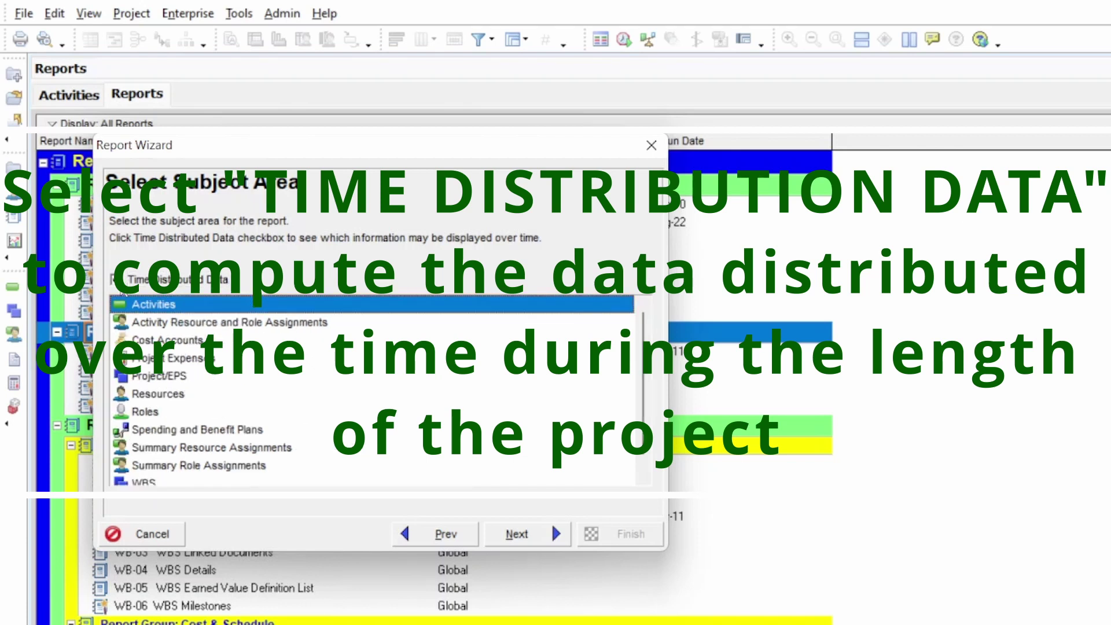
{"action": "left_click", "coordinate": [514, 534]}
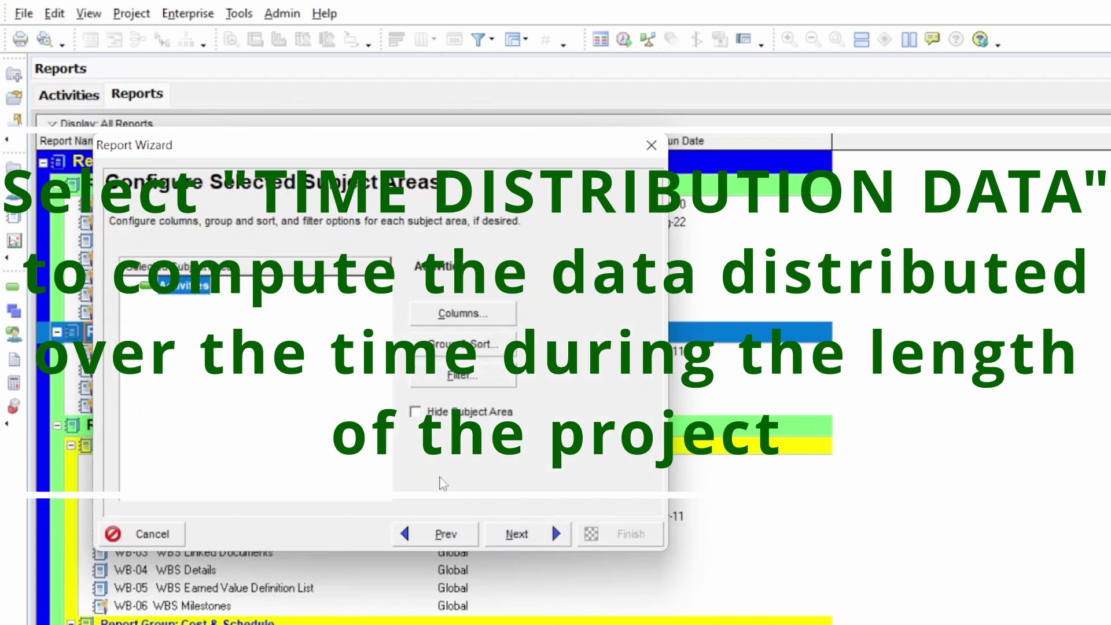
{"action": "left_click", "coordinate": [445, 541]}
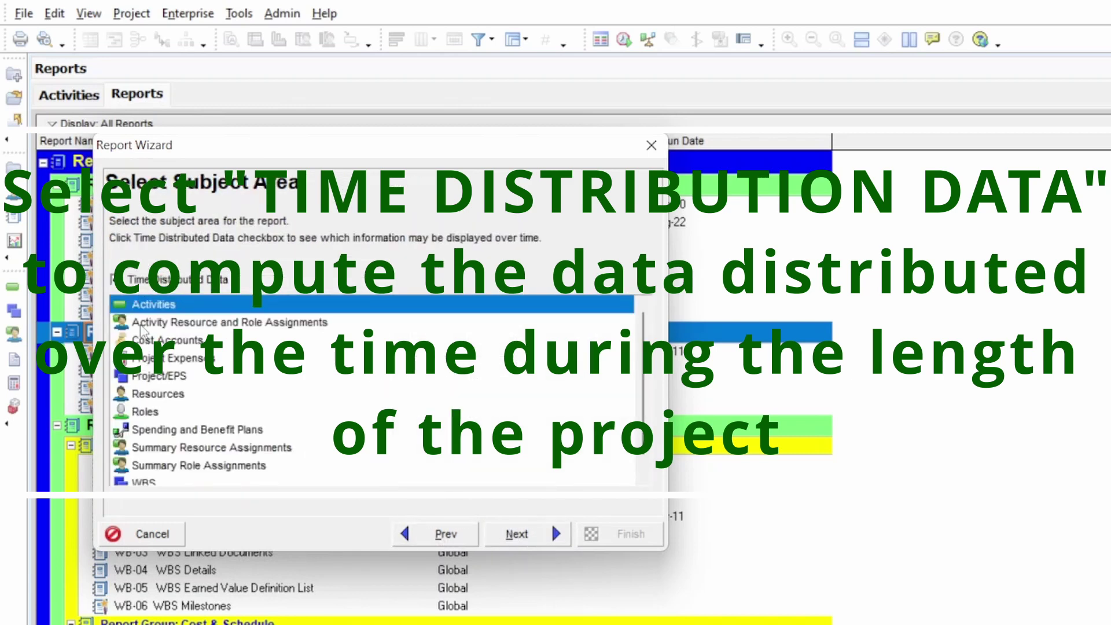
- Choose Resources as the report's subject area and continue to configuring it
{"action": "left_click", "coordinate": [171, 361]}
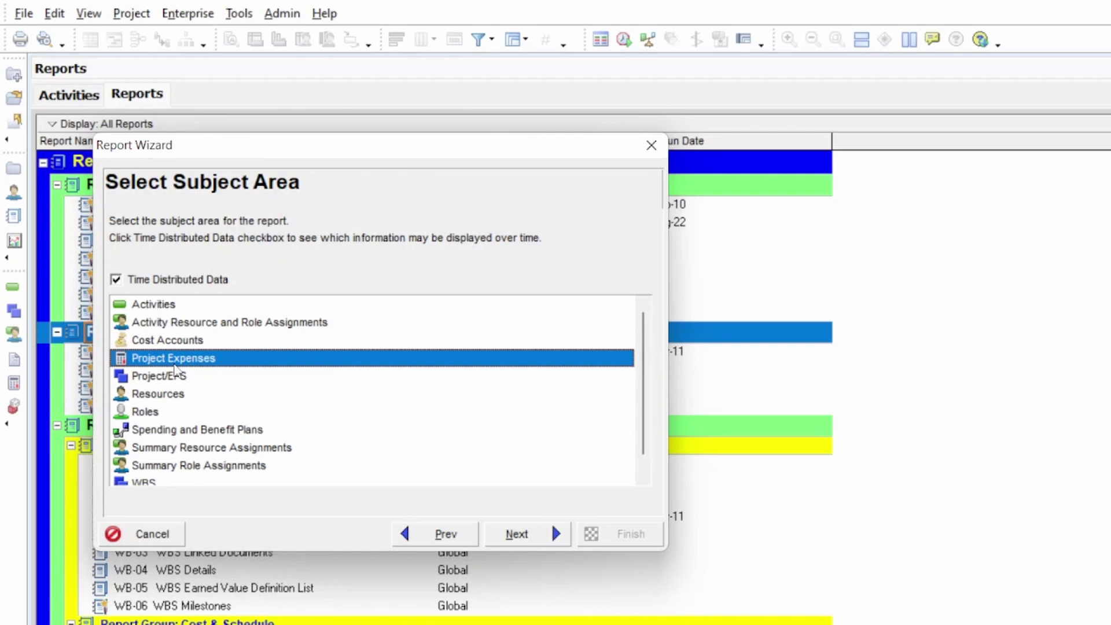
{"action": "left_click", "coordinate": [171, 397]}
{"action": "scroll", "coordinate": [173, 405], "scroll_direction": "down", "scroll_amount": 1}
{"action": "scroll", "coordinate": [174, 405], "scroll_direction": "up", "scroll_amount": 1}
{"action": "left_click", "coordinate": [185, 360]}
{"action": "left_click", "coordinate": [158, 394]}
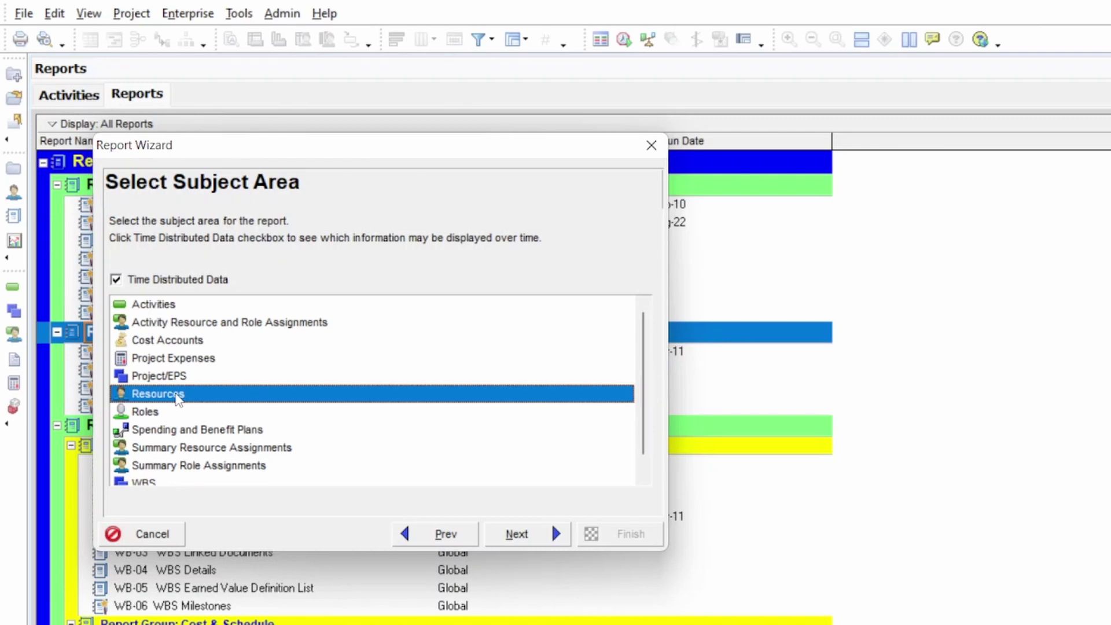
{"action": "left_click", "coordinate": [186, 360]}
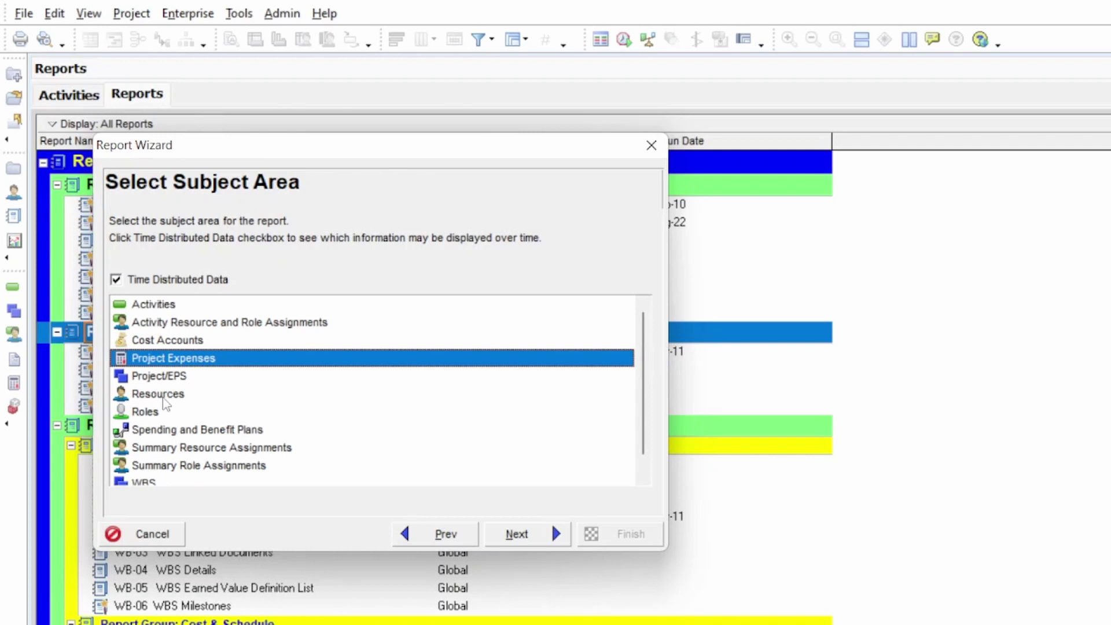
{"action": "left_click", "coordinate": [163, 394]}
{"action": "left_click", "coordinate": [500, 535]}
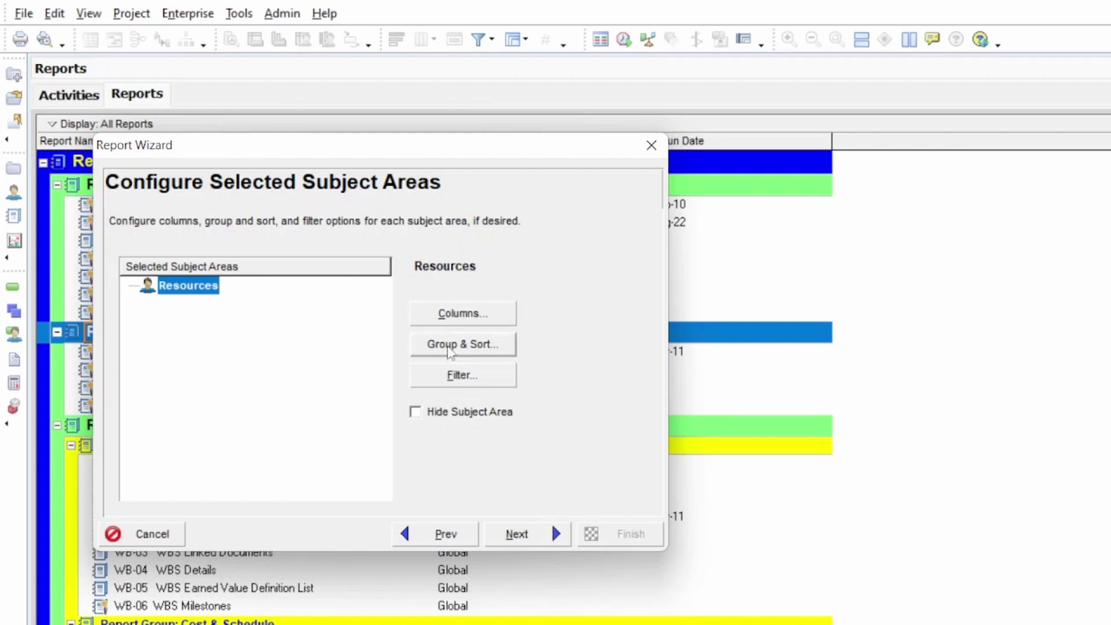
- Remove Default Units / Time, Primary Role, Unit of Measure and Resource Type from the report columns, keeping Resource ID and Resource Name
{"action": "left_click", "coordinate": [449, 320]}
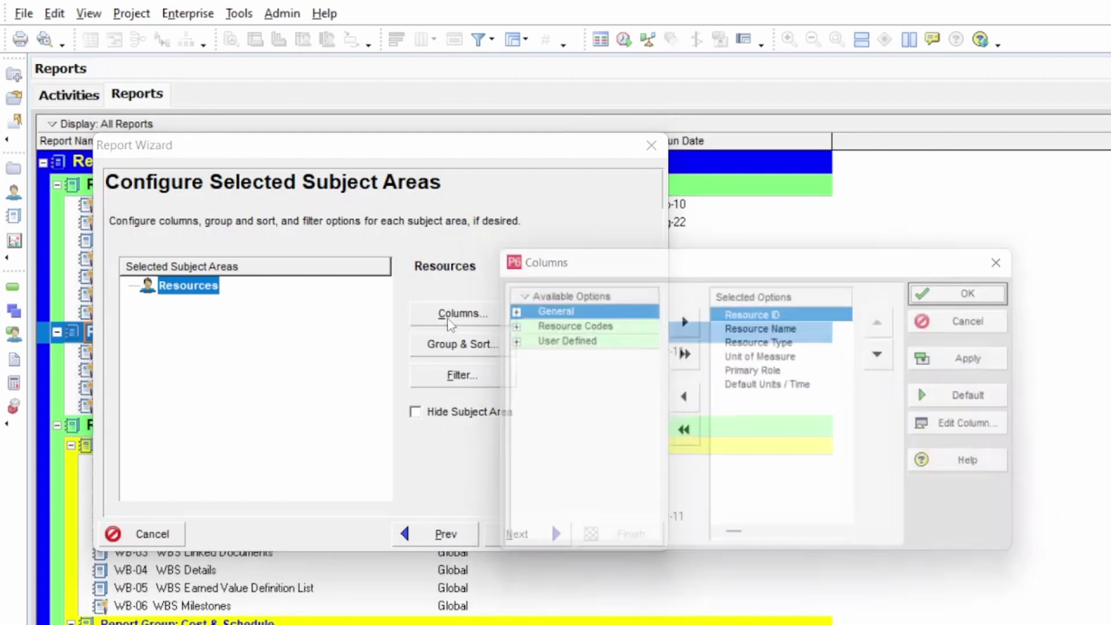
{"action": "left_click_drag", "start_coordinate": [591, 265], "coordinate": [247, 190]}
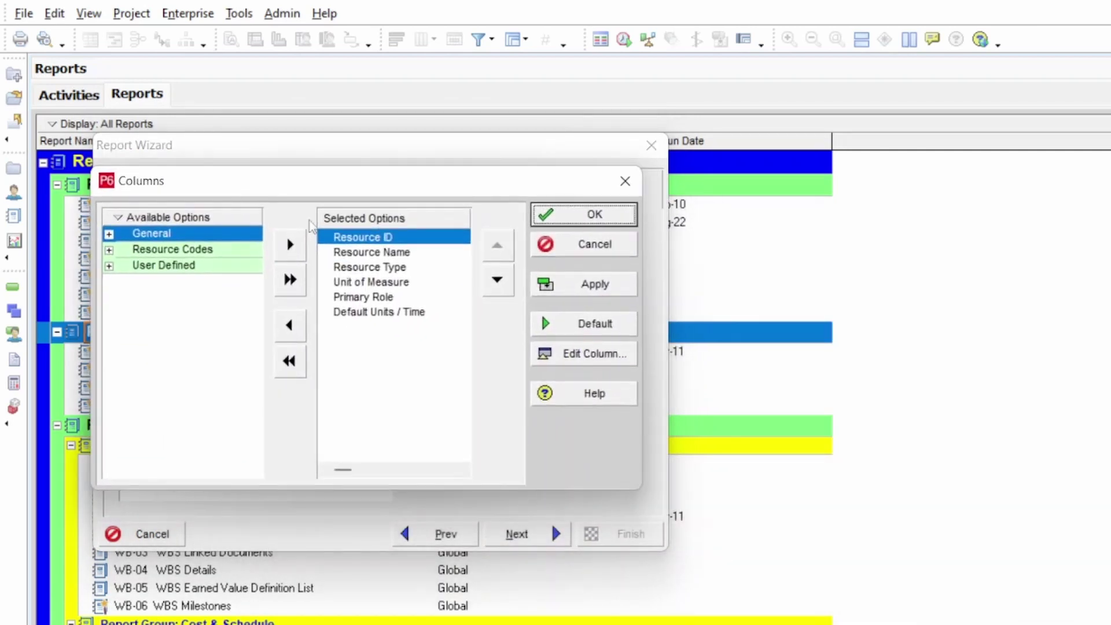
{"action": "left_click", "coordinate": [374, 313]}
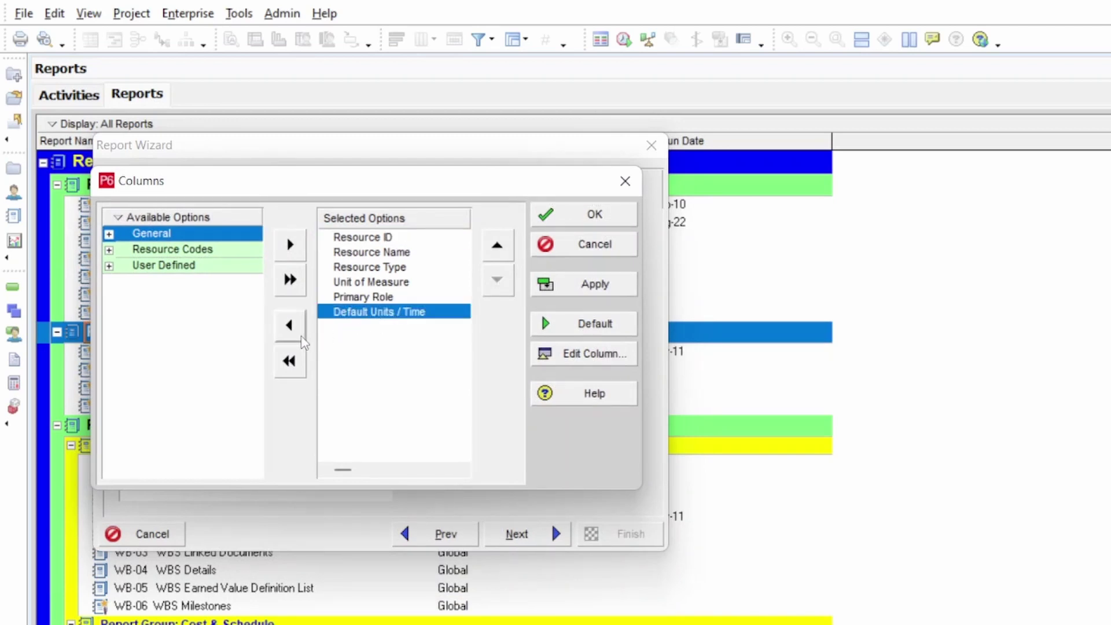
{"action": "left_click", "coordinate": [290, 326]}
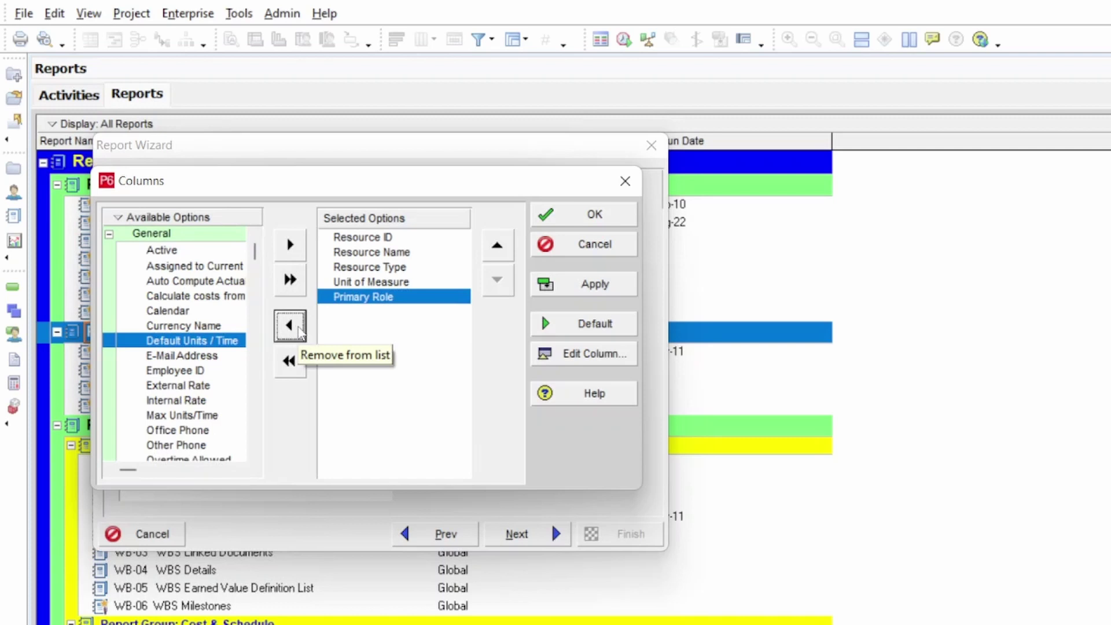
{"action": "left_click", "coordinate": [290, 326]}
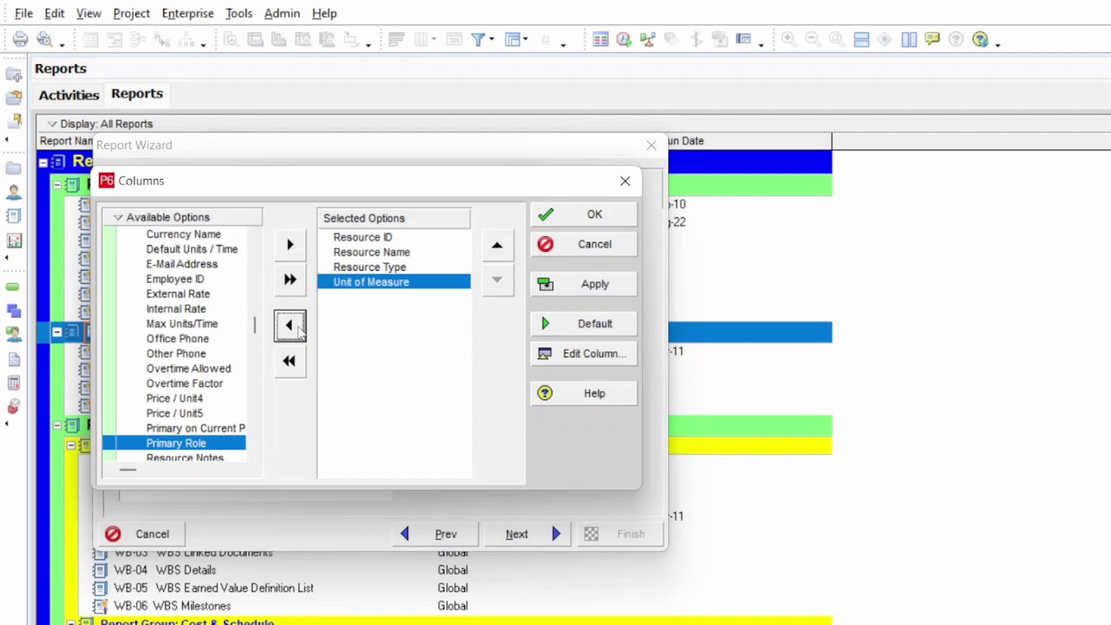
{"action": "left_click", "coordinate": [299, 331]}
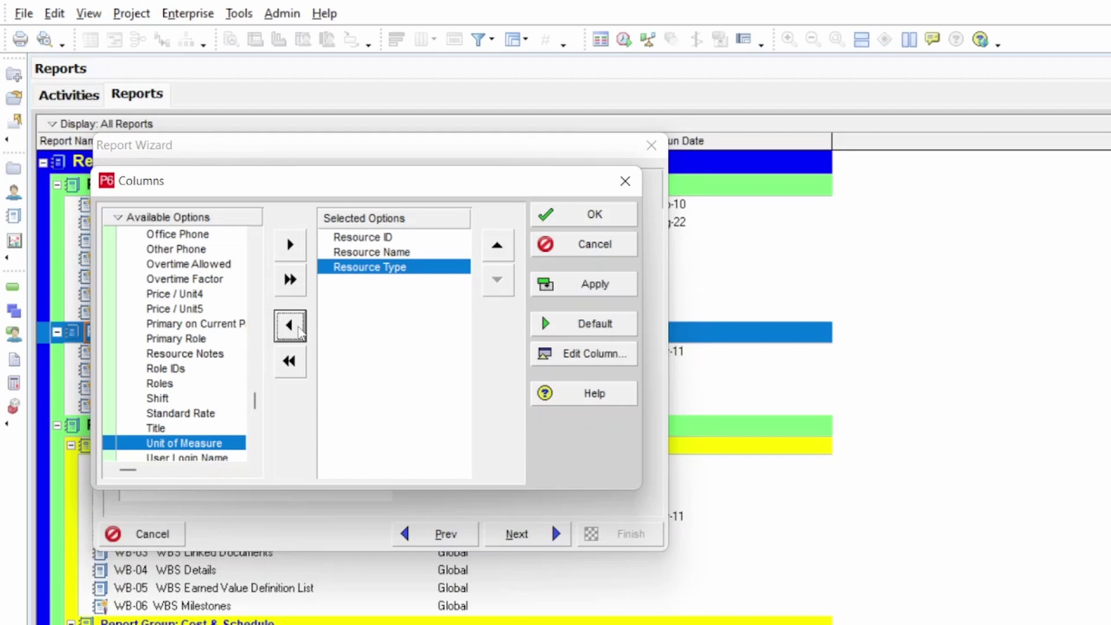
{"action": "left_click", "coordinate": [299, 330]}
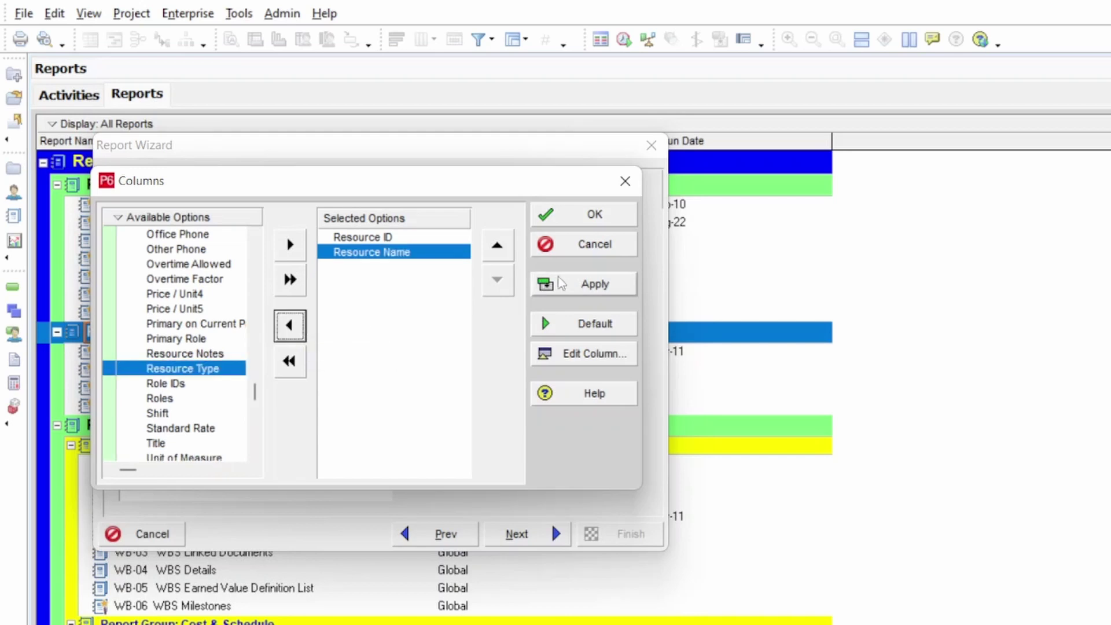
{"action": "left_click", "coordinate": [587, 288]}
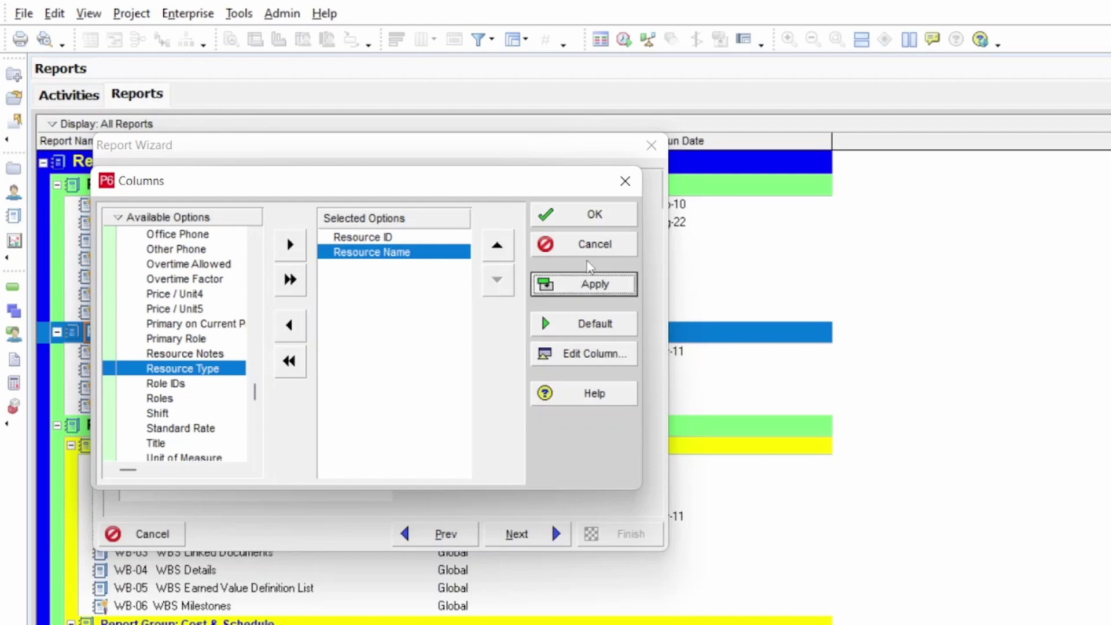
{"action": "left_click", "coordinate": [600, 216]}
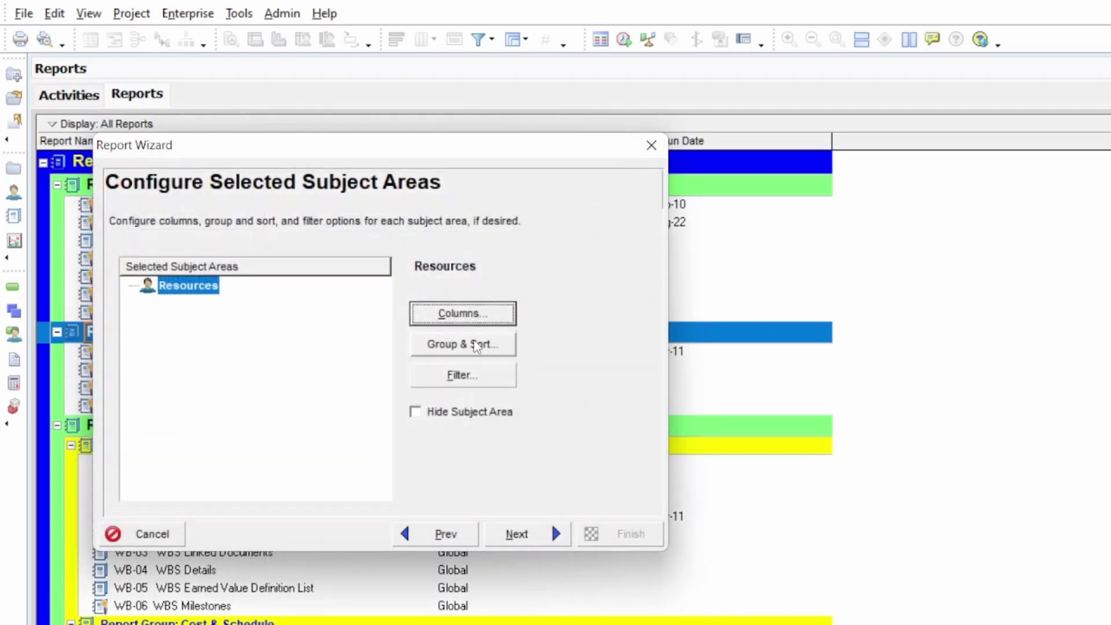
- Group the report by Resource, switch on Show Grand Totals and Show Summaries Only, and apply the grouping
{"action": "left_click", "coordinate": [475, 346]}
{"action": "left_click_drag", "start_coordinate": [669, 203], "coordinate": [343, 170]}
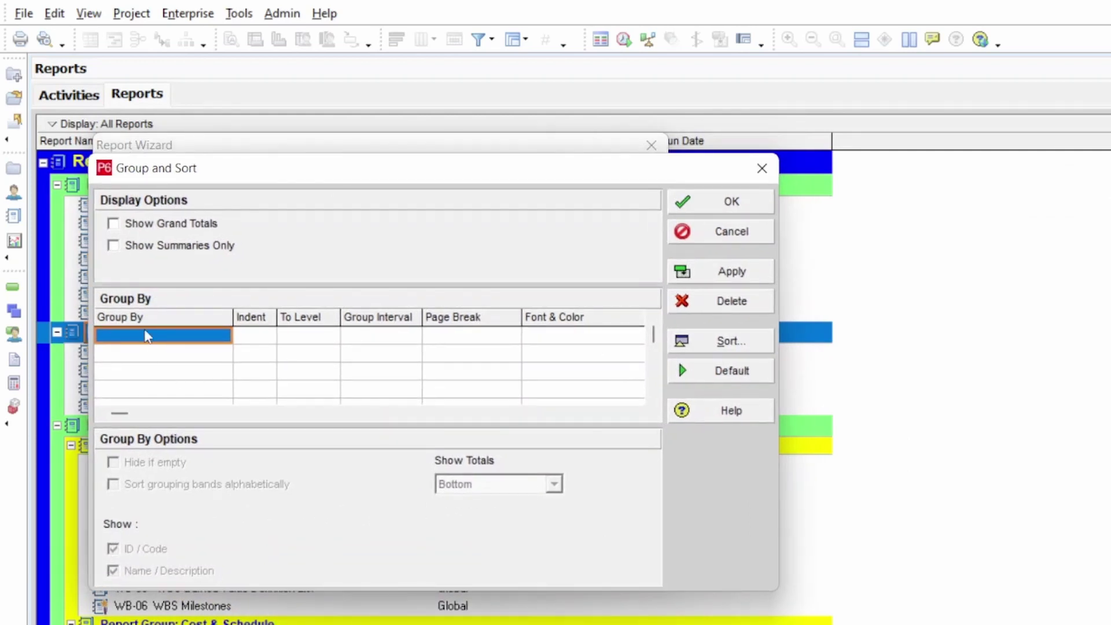
{"action": "left_click", "coordinate": [180, 338]}
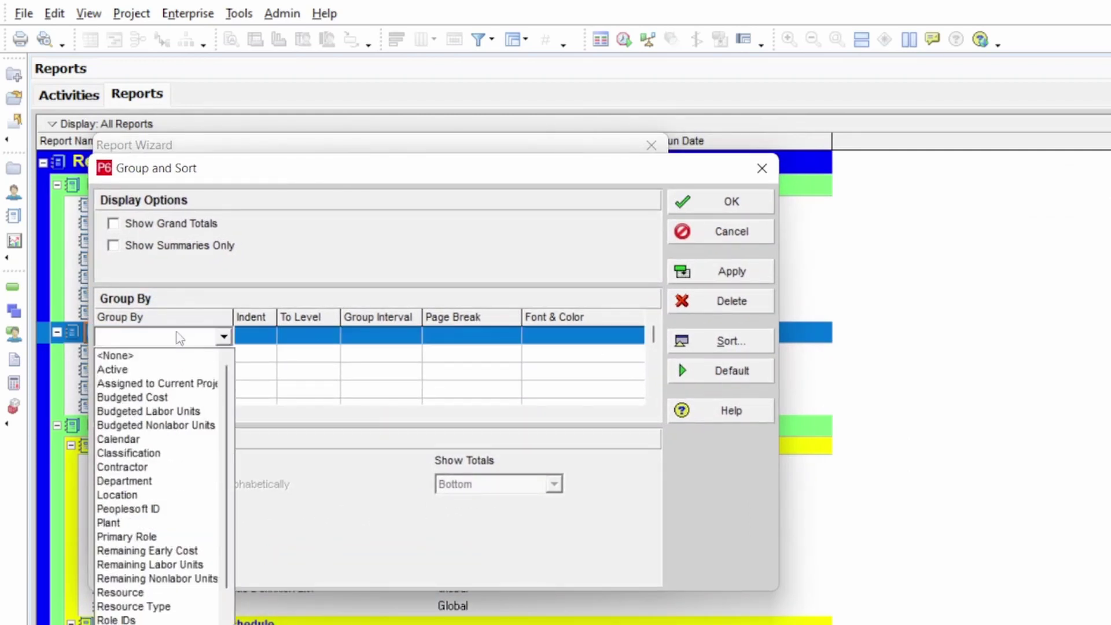
{"action": "key", "text": "r"}
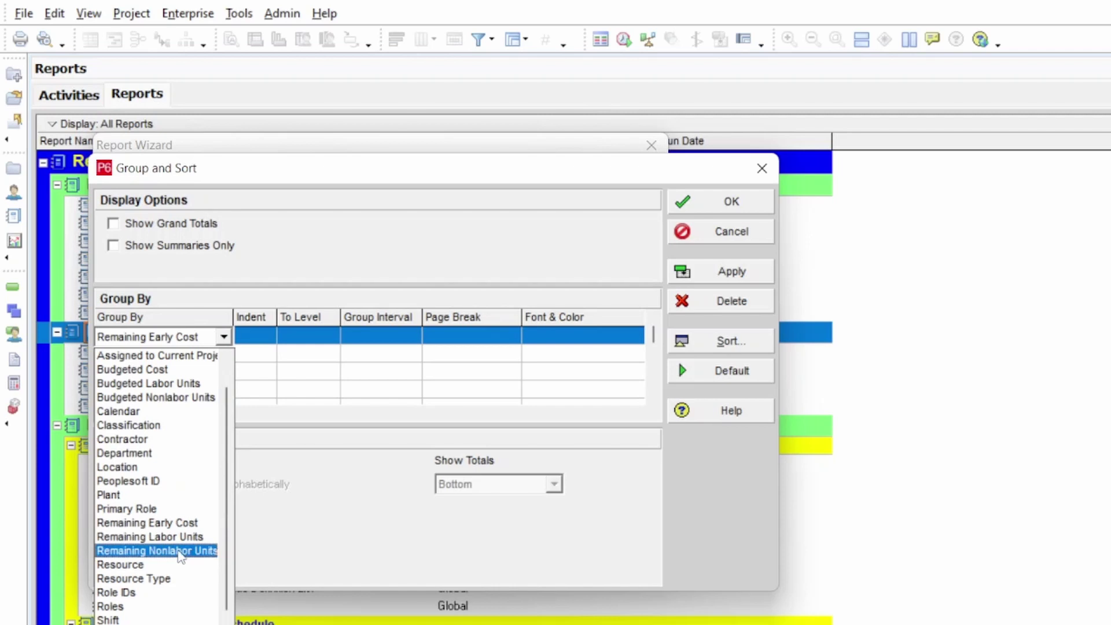
{"action": "left_click", "coordinate": [179, 564]}
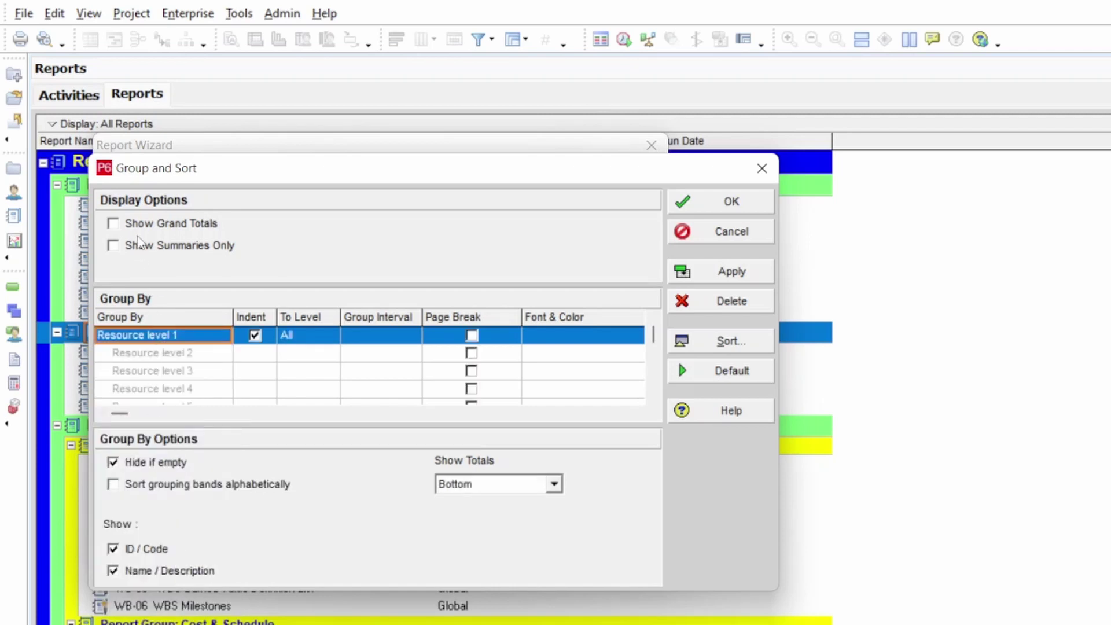
{"action": "left_click", "coordinate": [137, 227]}
{"action": "left_click", "coordinate": [142, 250]}
{"action": "left_click", "coordinate": [735, 273]}
{"action": "left_click", "coordinate": [746, 206]}
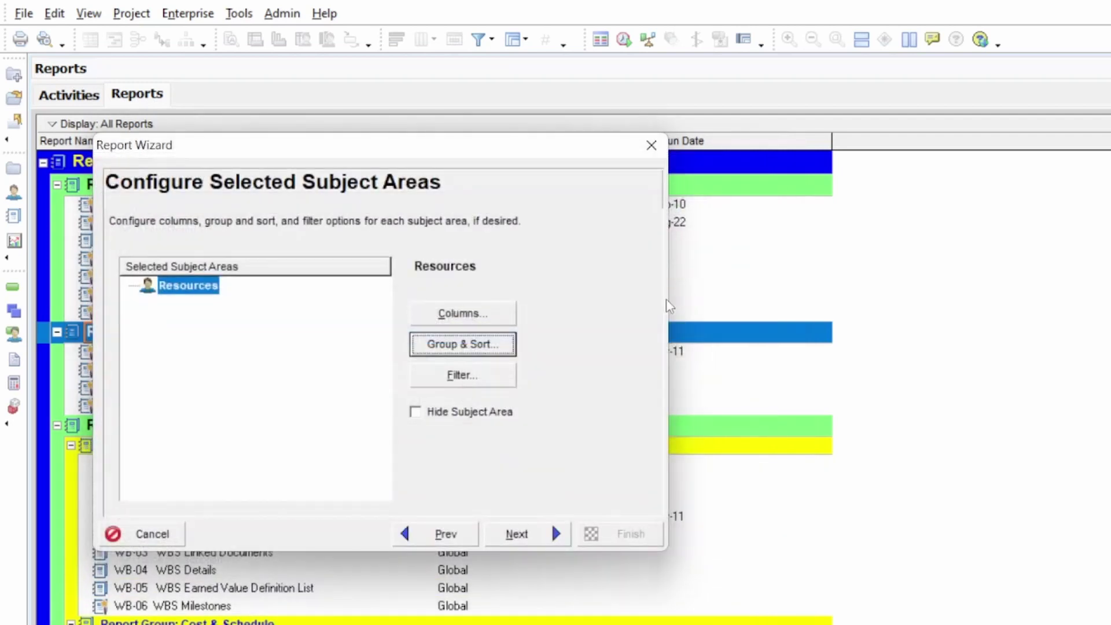
- Open the filter settings of the Resources subject area
{"action": "left_click", "coordinate": [464, 383]}
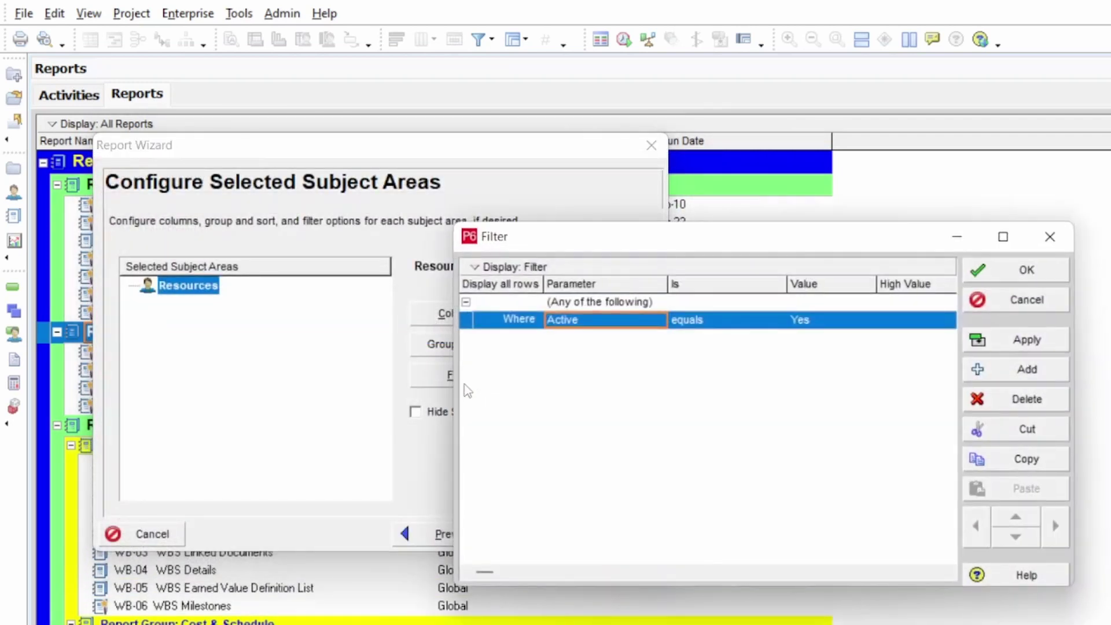
{"action": "left_click_drag", "start_coordinate": [755, 248], "coordinate": [388, 233]}
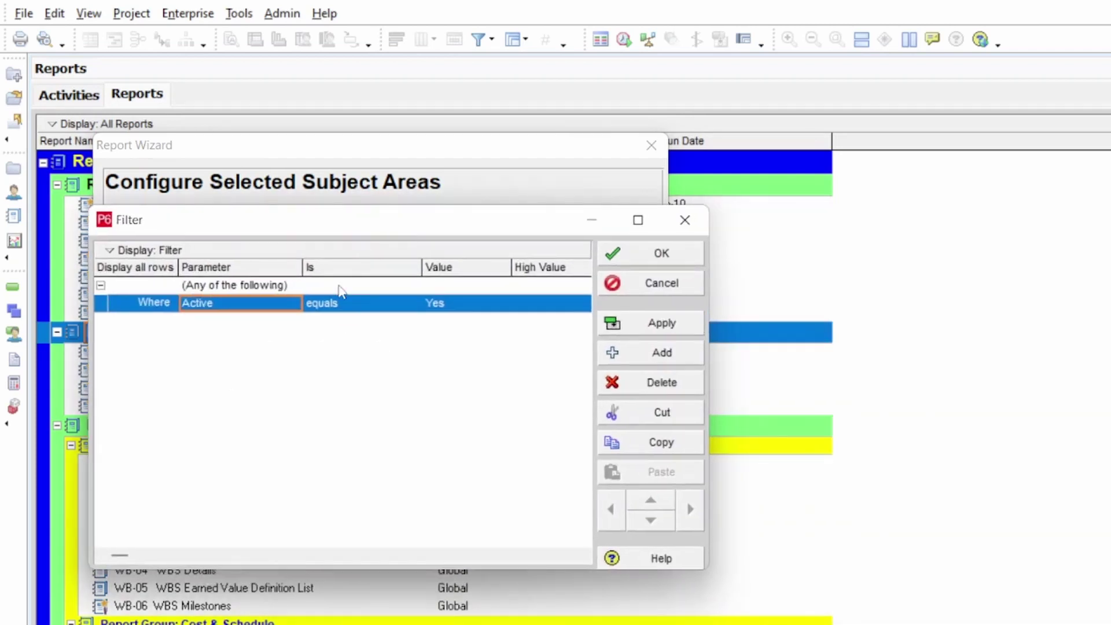
- Try filtering the resources with Resource Type as the parameter and open the choices for its value
{"action": "left_click", "coordinate": [265, 308]}
{"action": "key", "text": "r"}
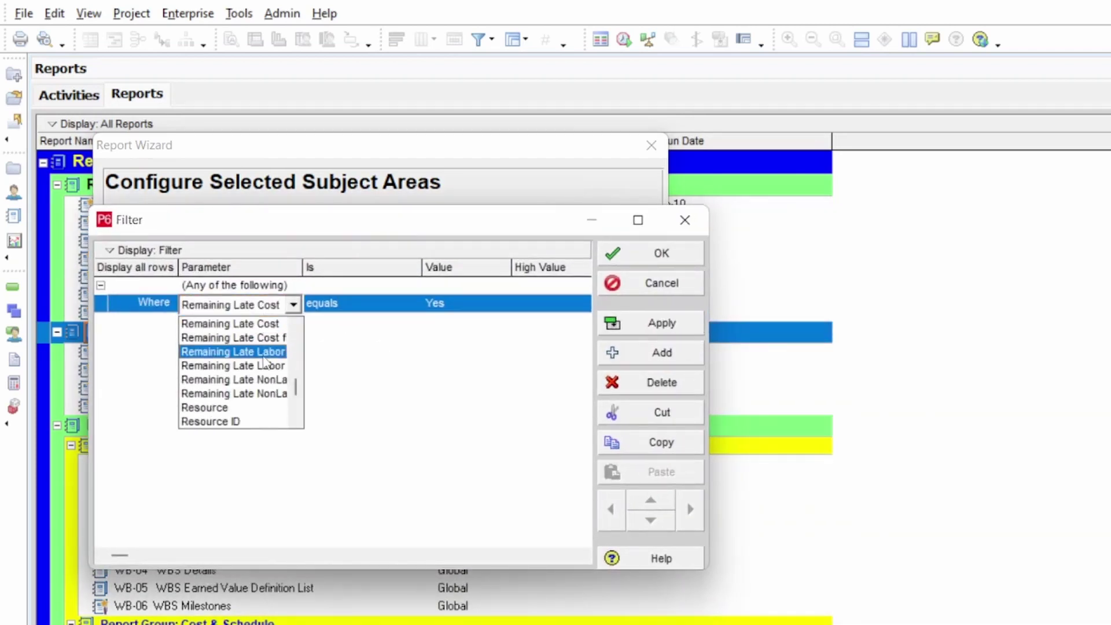
{"action": "left_click", "coordinate": [297, 422]}
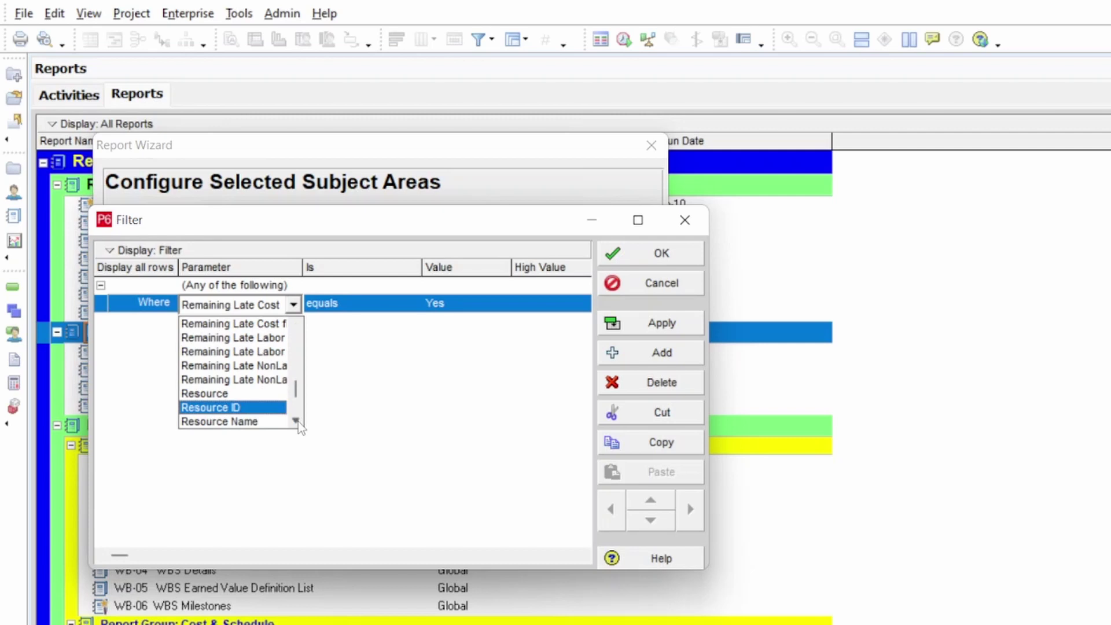
{"action": "left_click", "coordinate": [298, 421]}
{"action": "left_click", "coordinate": [297, 421]}
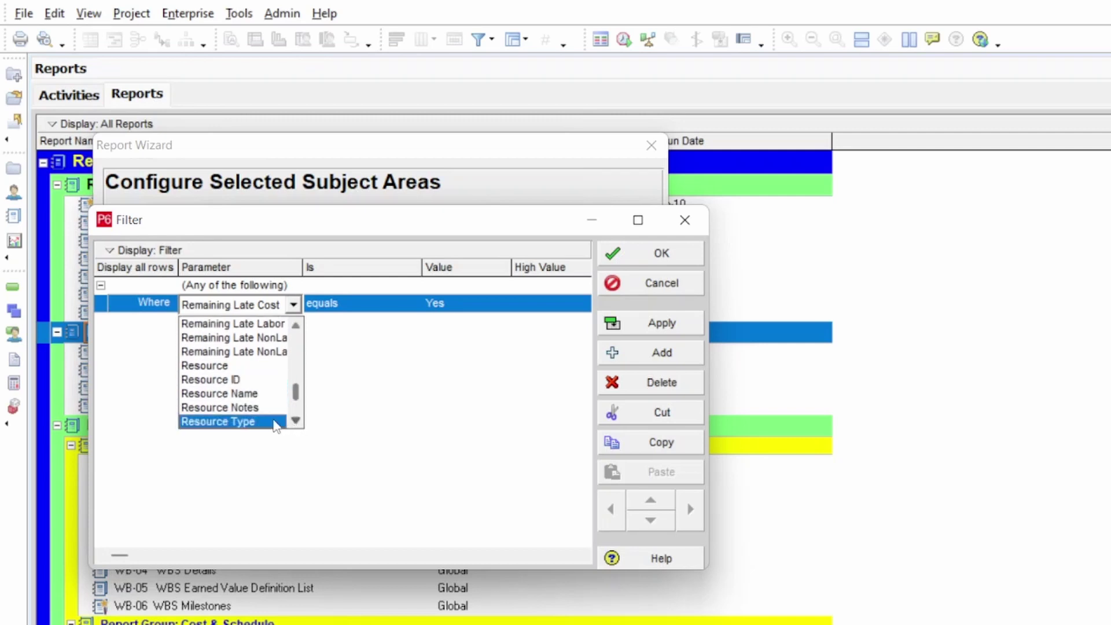
{"action": "left_click", "coordinate": [267, 422]}
{"action": "left_click", "coordinate": [387, 312]}
{"action": "left_click", "coordinate": [470, 302]}
{"action": "left_click", "coordinate": [469, 302]}
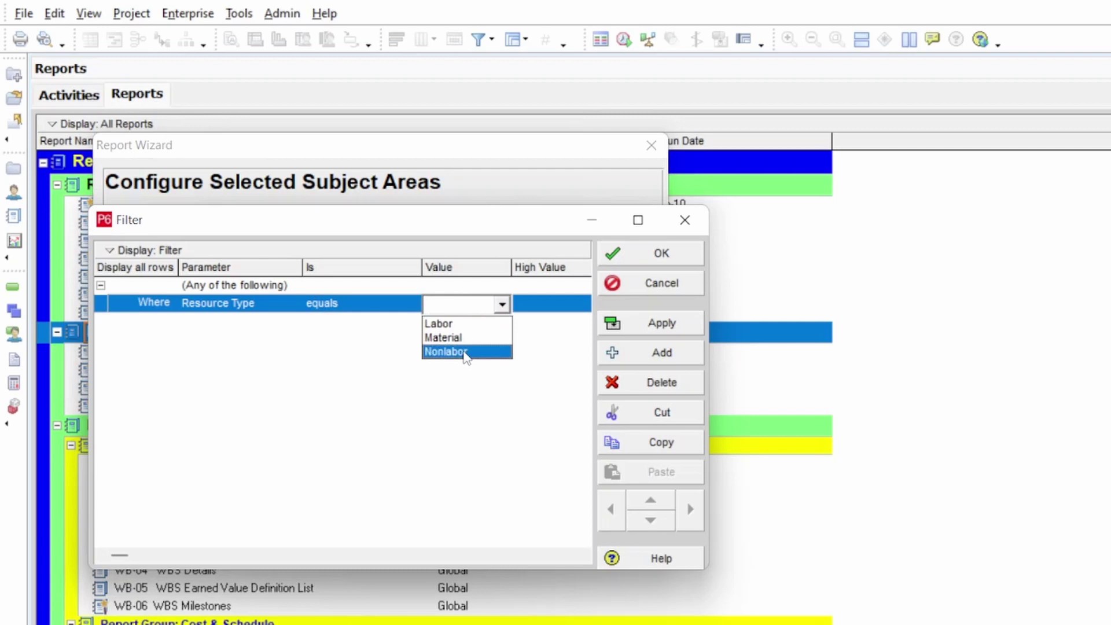
- Set the filter parameter to Resource and open the resource selection for its value
{"action": "left_click", "coordinate": [268, 312]}
{"action": "left_click", "coordinate": [261, 311]}
{"action": "left_click", "coordinate": [260, 311]}
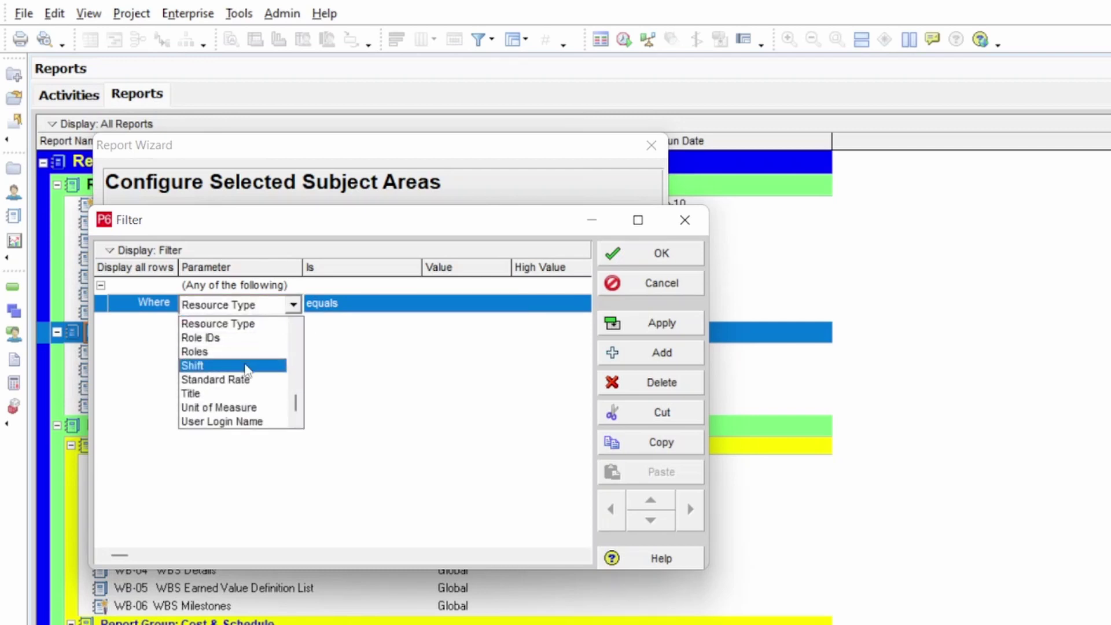
{"action": "scroll", "coordinate": [248, 370], "scroll_direction": "up", "scroll_amount": 2}
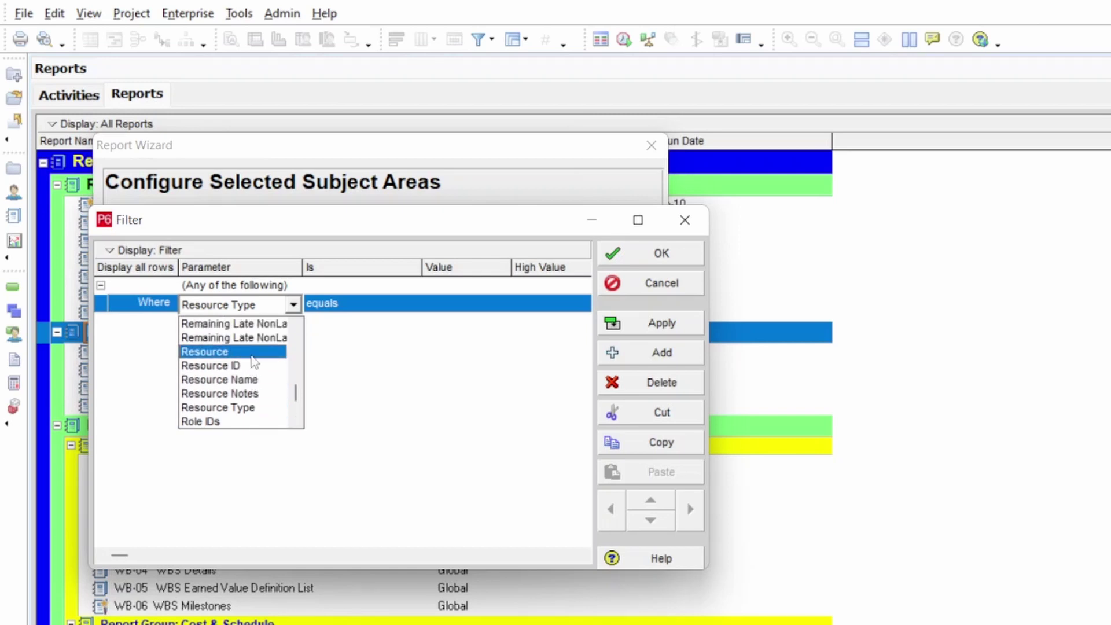
{"action": "left_click", "coordinate": [232, 352]}
{"action": "left_click", "coordinate": [478, 307]}
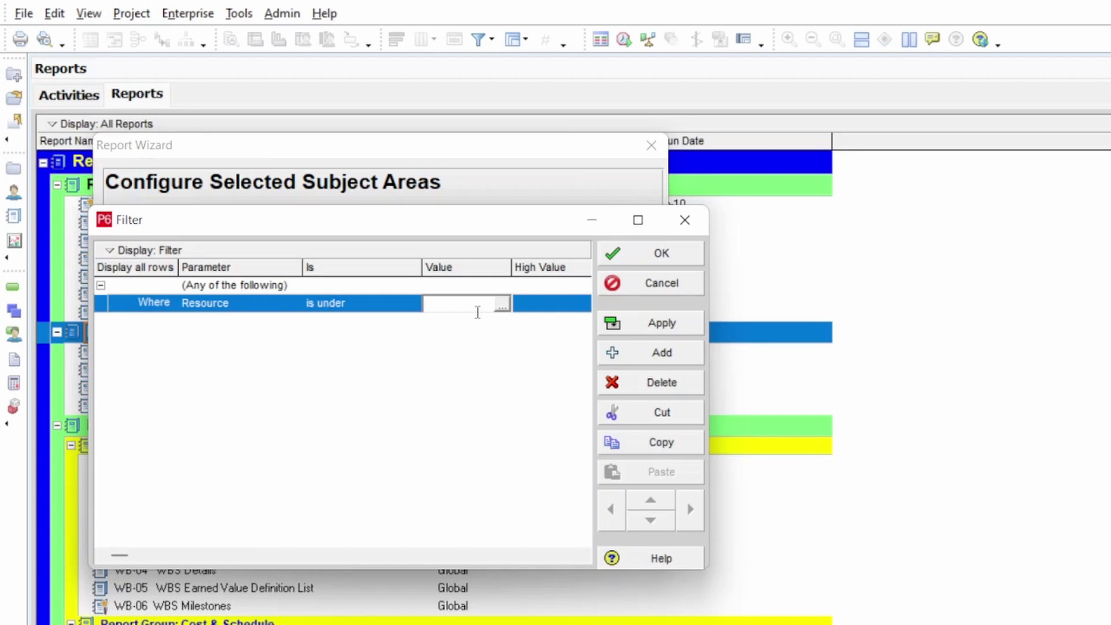
{"action": "left_click", "coordinate": [507, 312]}
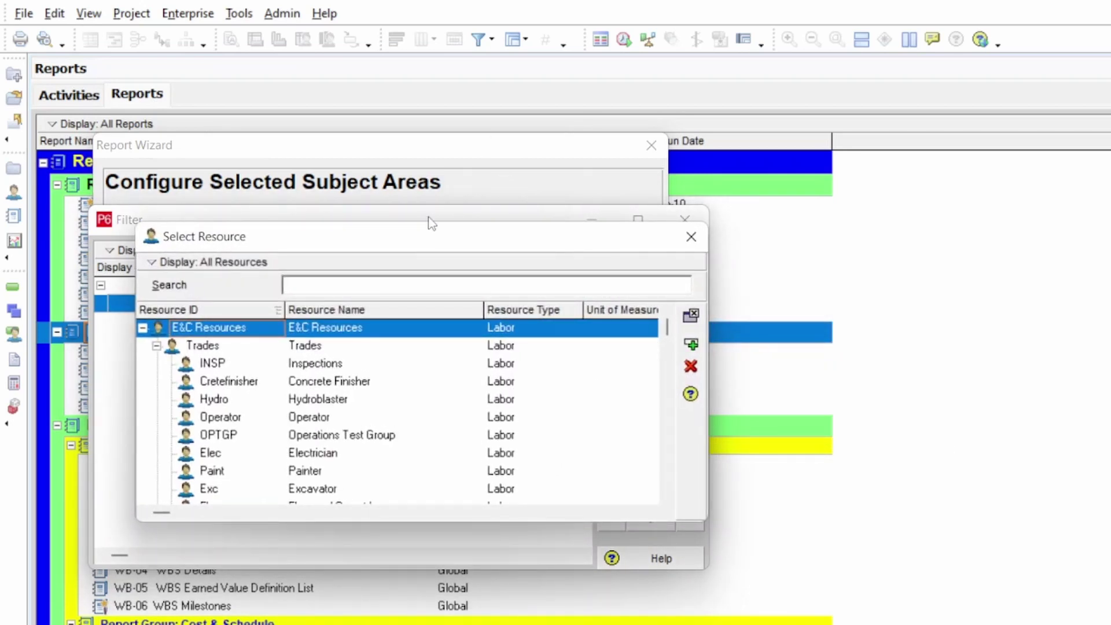
- Collapse the E&C Resources, Labour Resources and Non Labour Equipment Resources branches in the resource selection
{"action": "left_click_drag", "start_coordinate": [210, 243], "coordinate": [153, 151]}
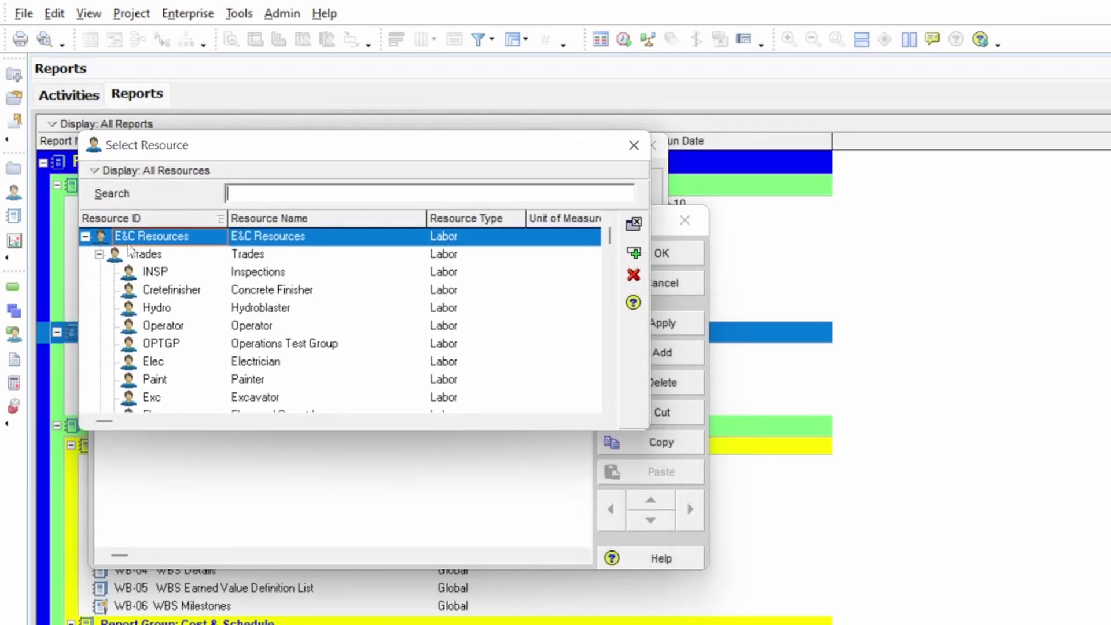
{"action": "left_click", "coordinate": [85, 236]}
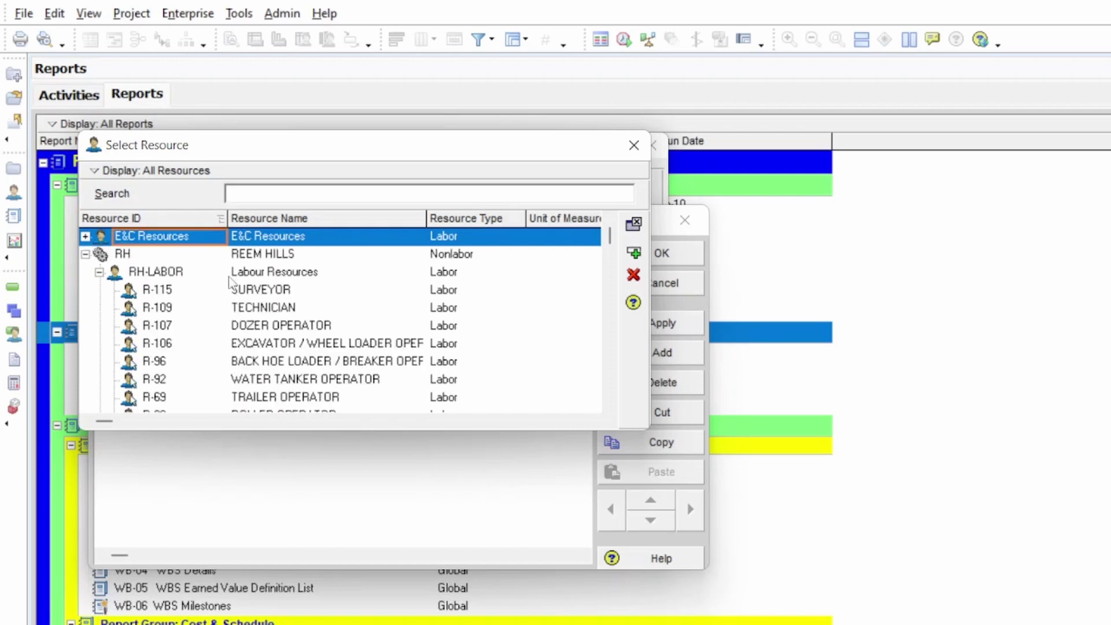
{"action": "left_click", "coordinate": [280, 272]}
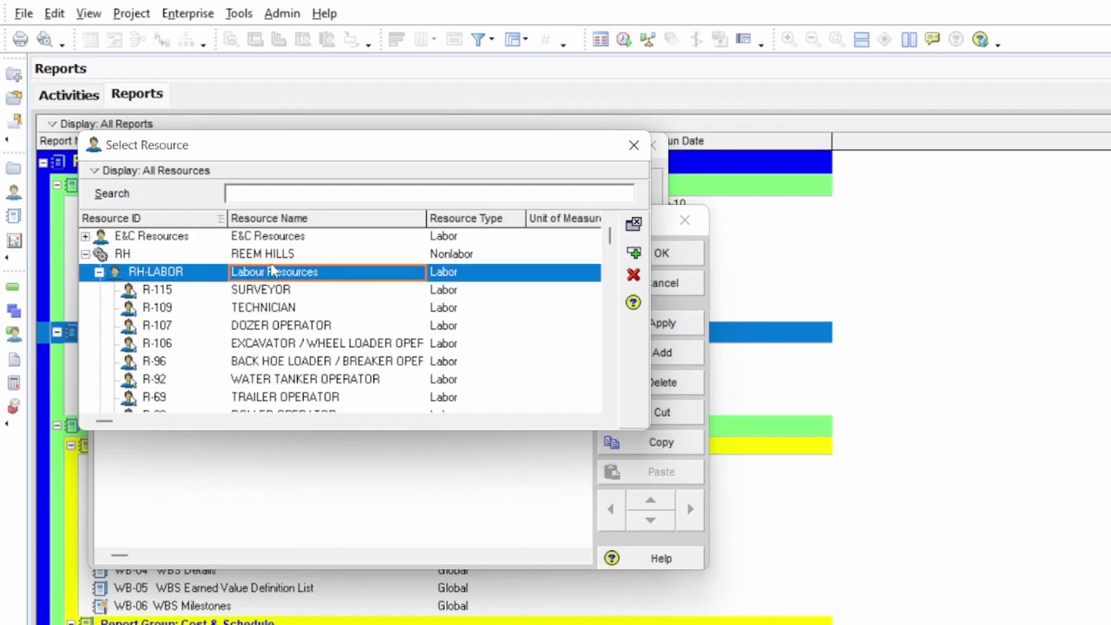
{"action": "left_click", "coordinate": [99, 272]}
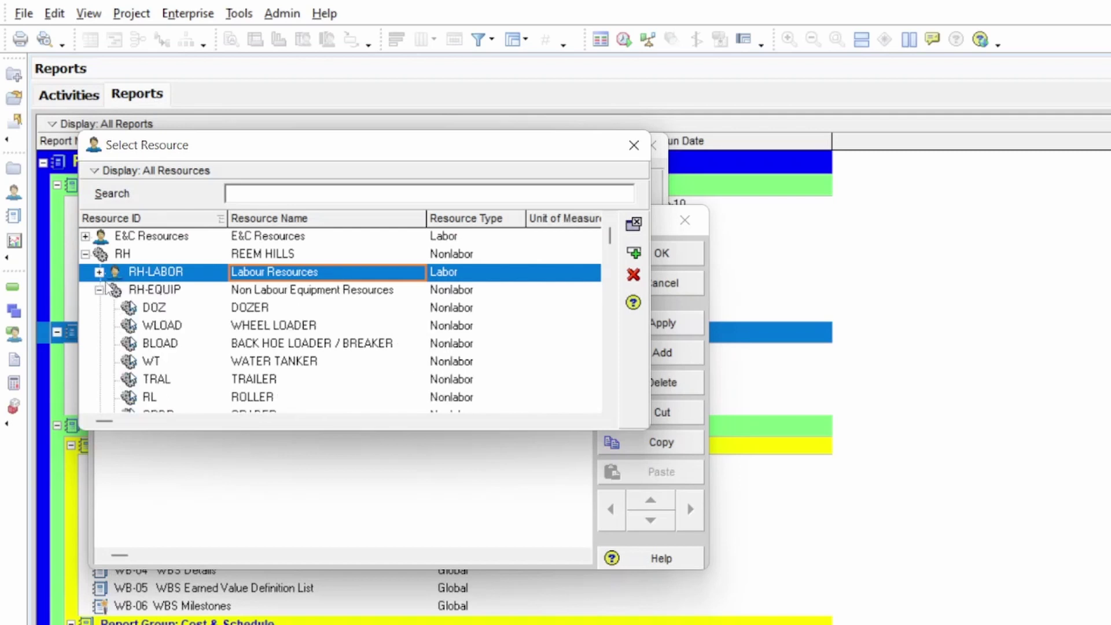
{"action": "left_click", "coordinate": [262, 310]}
{"action": "left_click", "coordinate": [267, 329]}
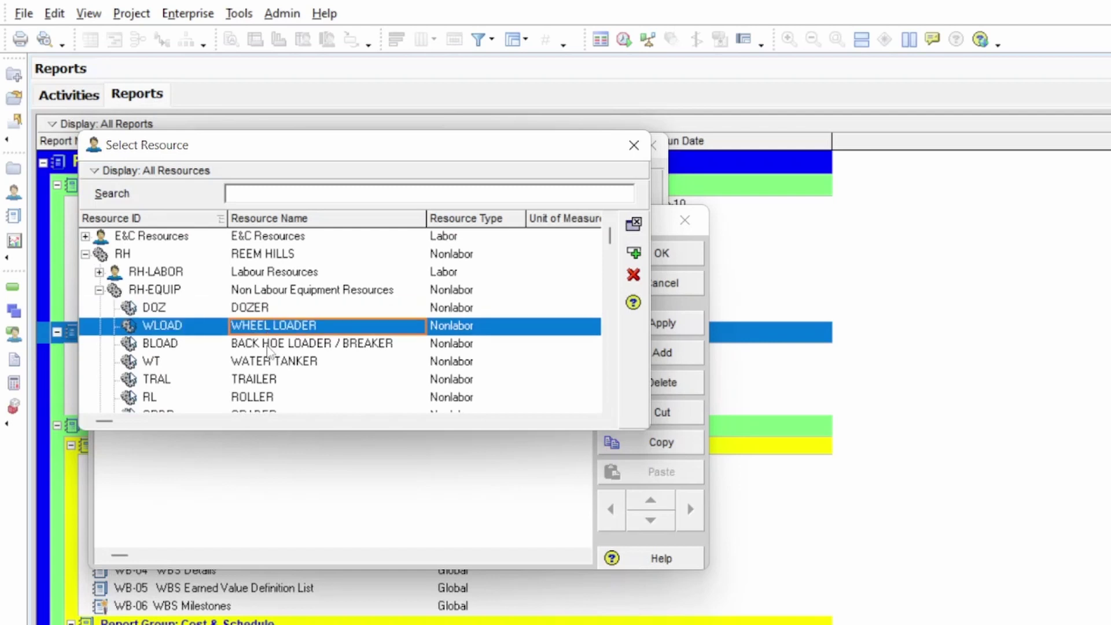
{"action": "left_click", "coordinate": [270, 363]}
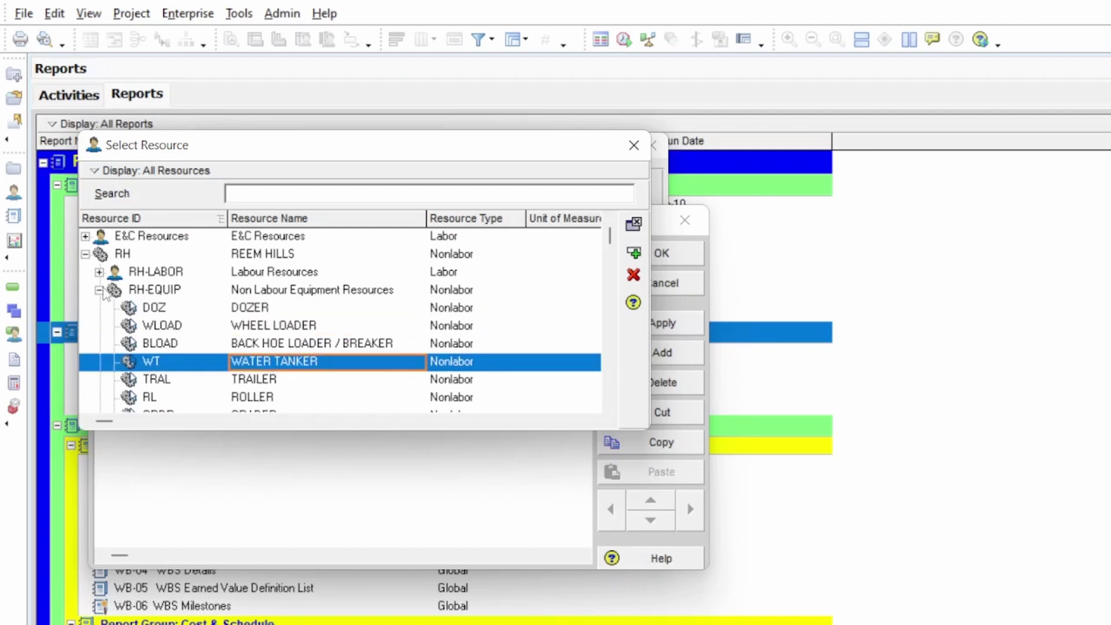
{"action": "left_click", "coordinate": [99, 291]}
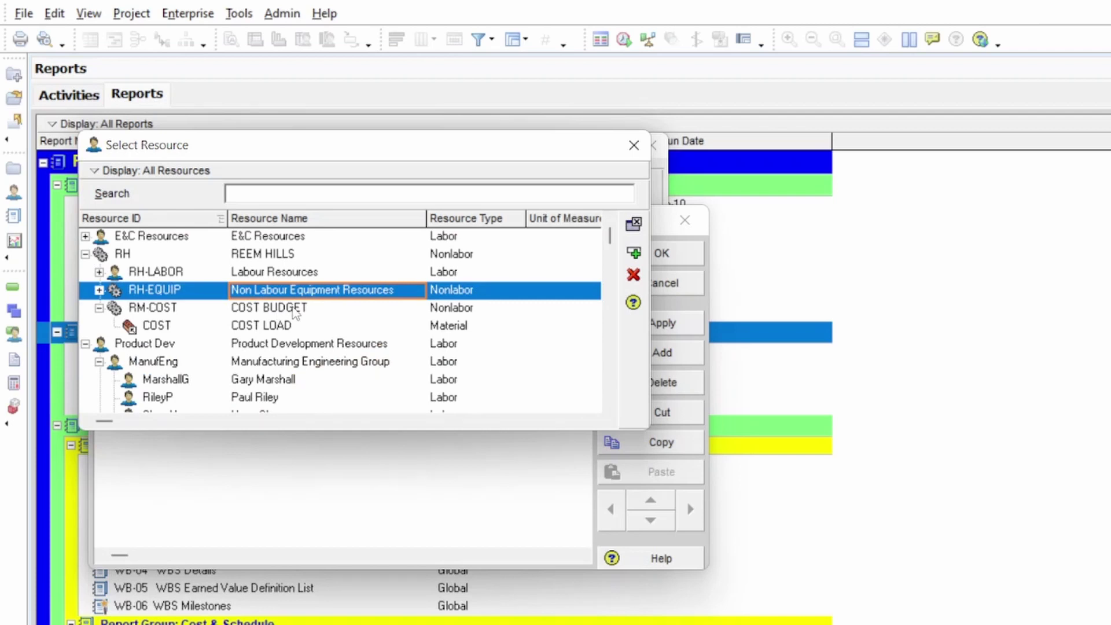
- Assign COST LOAD under COST BUDGET as the filter's resource value, then apply and accept the filter
{"action": "left_click", "coordinate": [448, 313]}
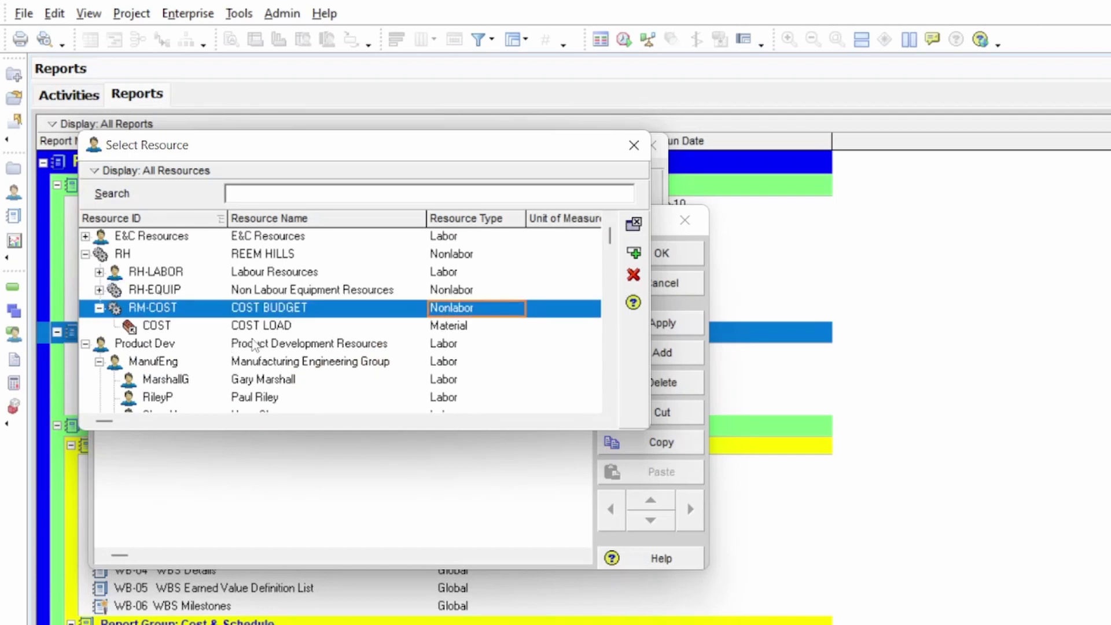
{"action": "left_click", "coordinate": [268, 329]}
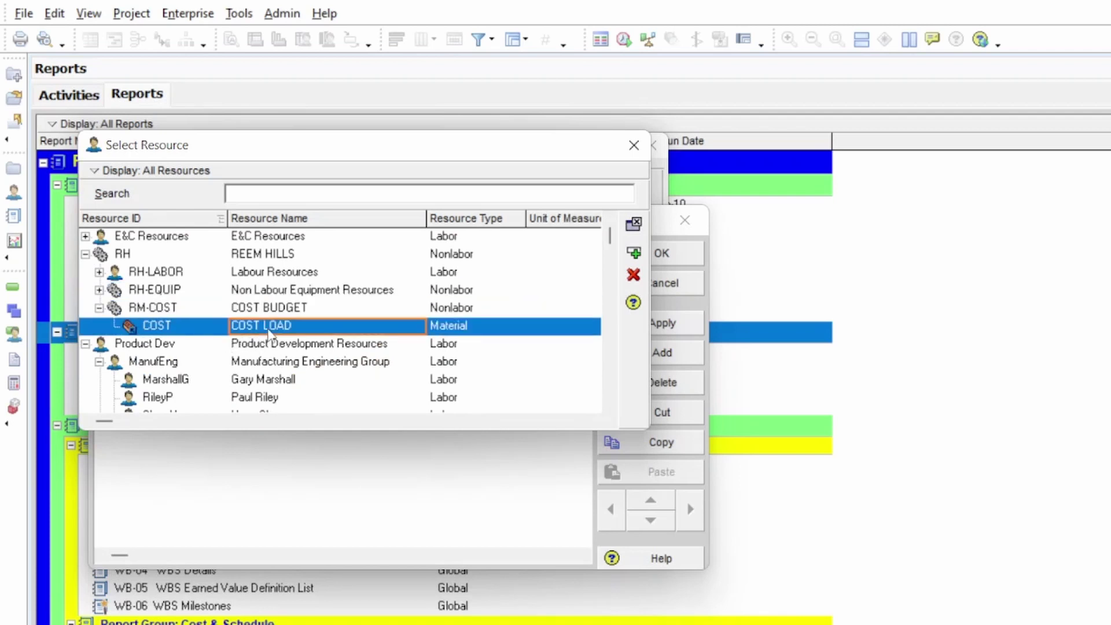
{"action": "left_click", "coordinate": [633, 253]}
{"action": "left_click", "coordinate": [683, 321]}
{"action": "left_click", "coordinate": [662, 255]}
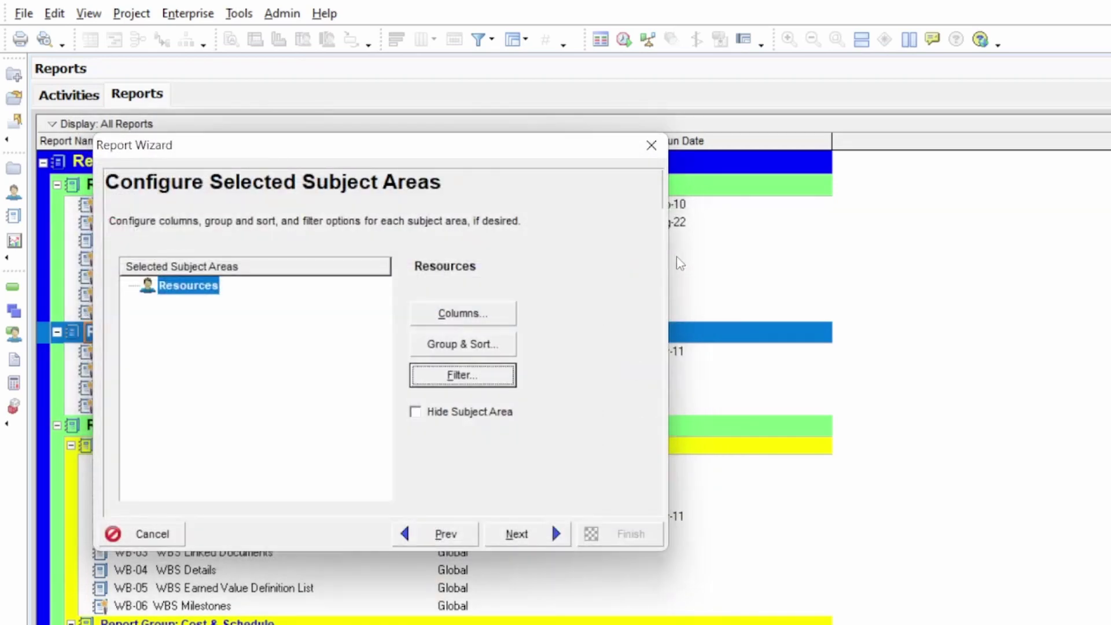
- Continue to Date Options and set the timescale's date interval to Day, with PS as the timescale start
{"action": "left_click", "coordinate": [524, 534]}
{"action": "left_click", "coordinate": [229, 288]}
{"action": "left_click_drag", "start_coordinate": [832, 167], "coordinate": [476, 172]}
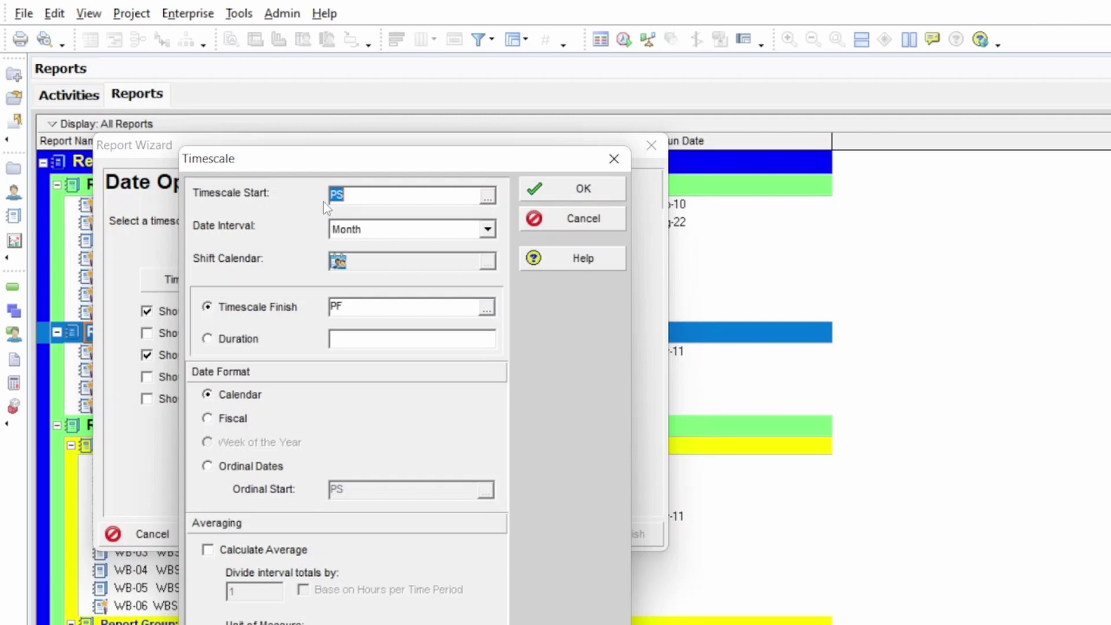
{"action": "left_click", "coordinate": [488, 197]}
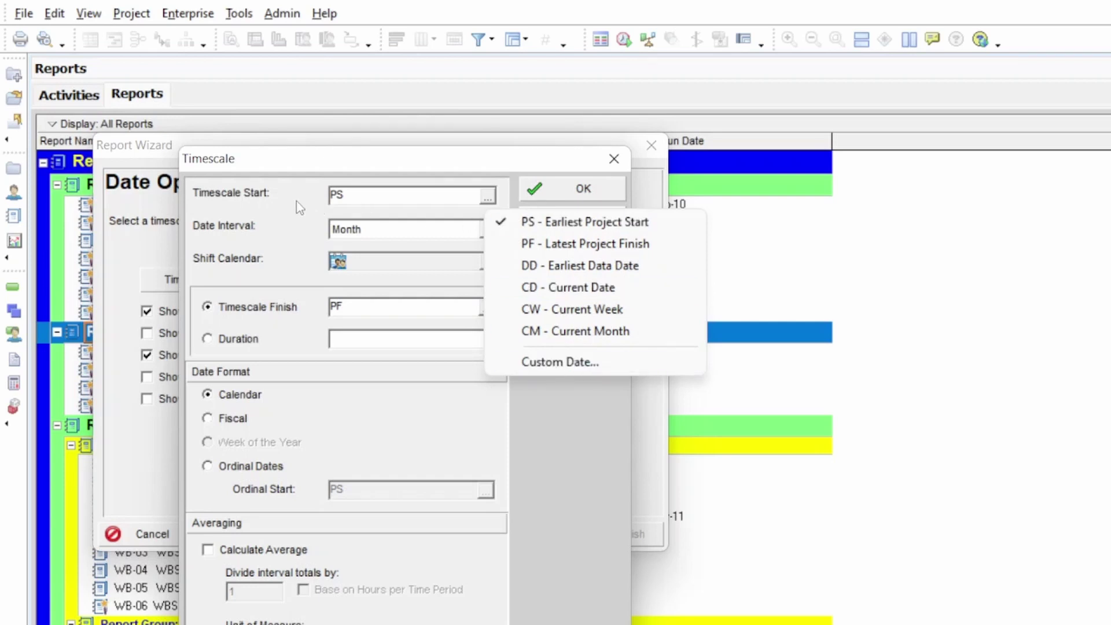
{"action": "left_click", "coordinate": [488, 196]}
{"action": "left_click", "coordinate": [488, 196]}
{"action": "left_click", "coordinate": [420, 240]}
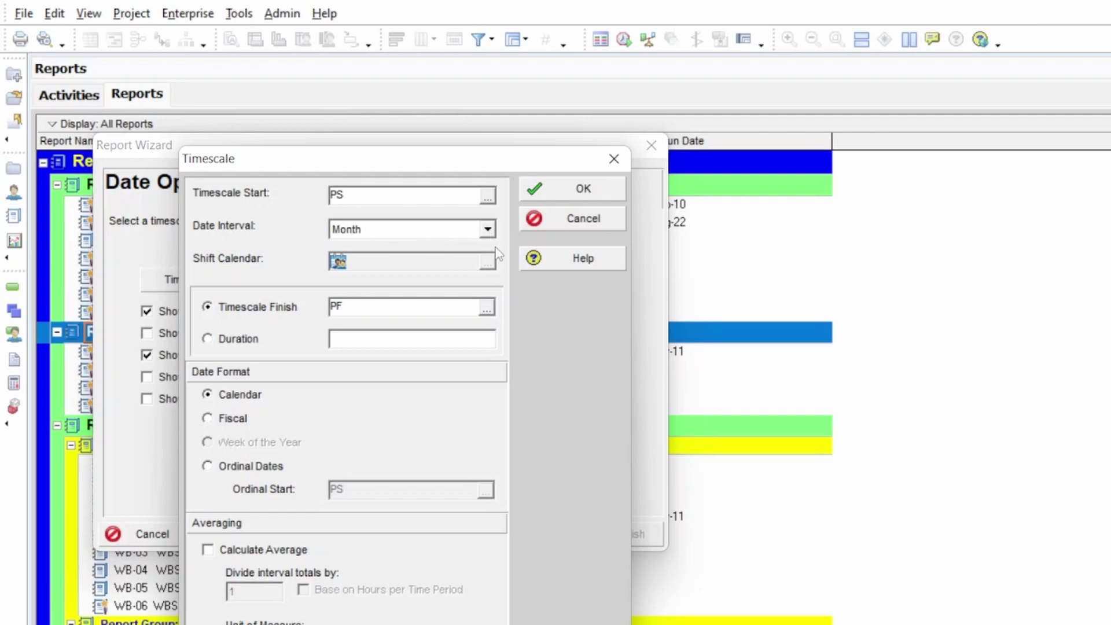
{"action": "left_click", "coordinate": [489, 231]}
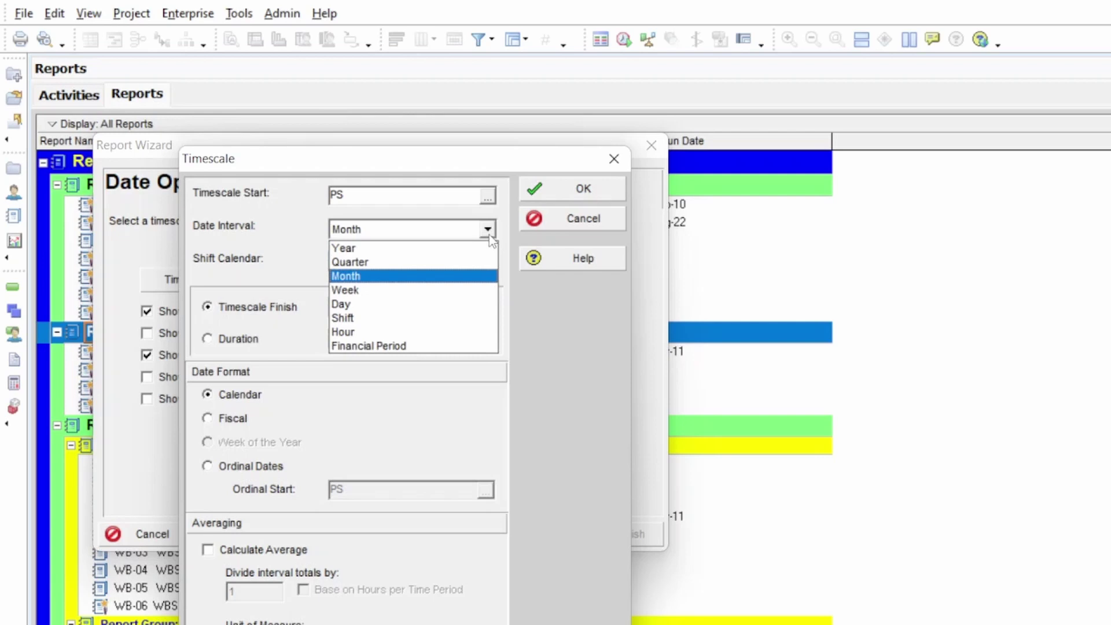
{"action": "left_click", "coordinate": [448, 305]}
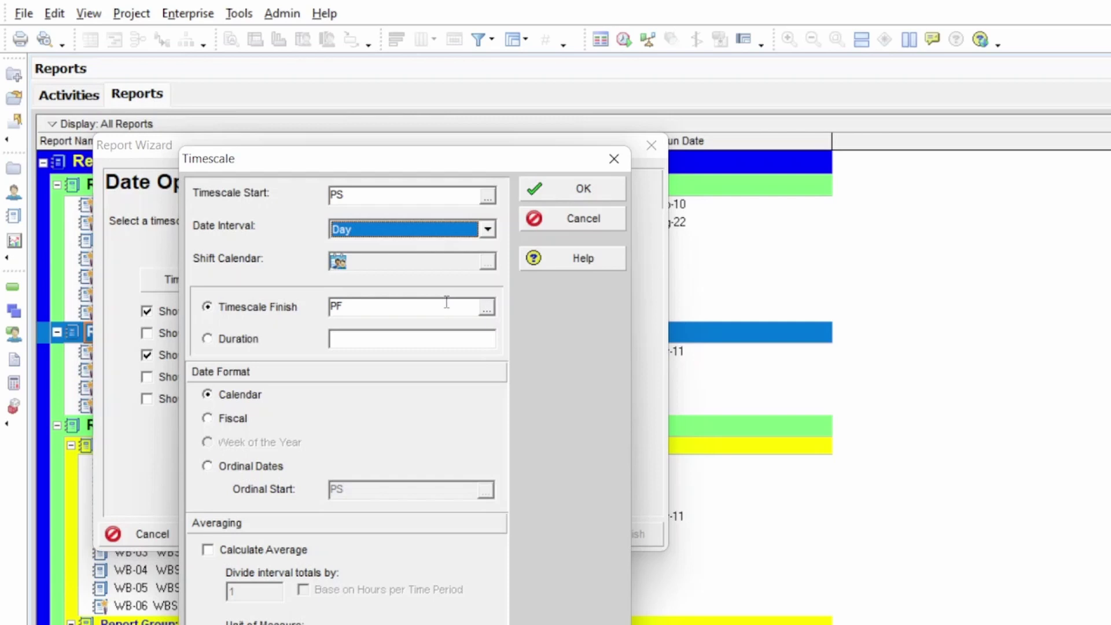
{"action": "left_click", "coordinate": [570, 190]}
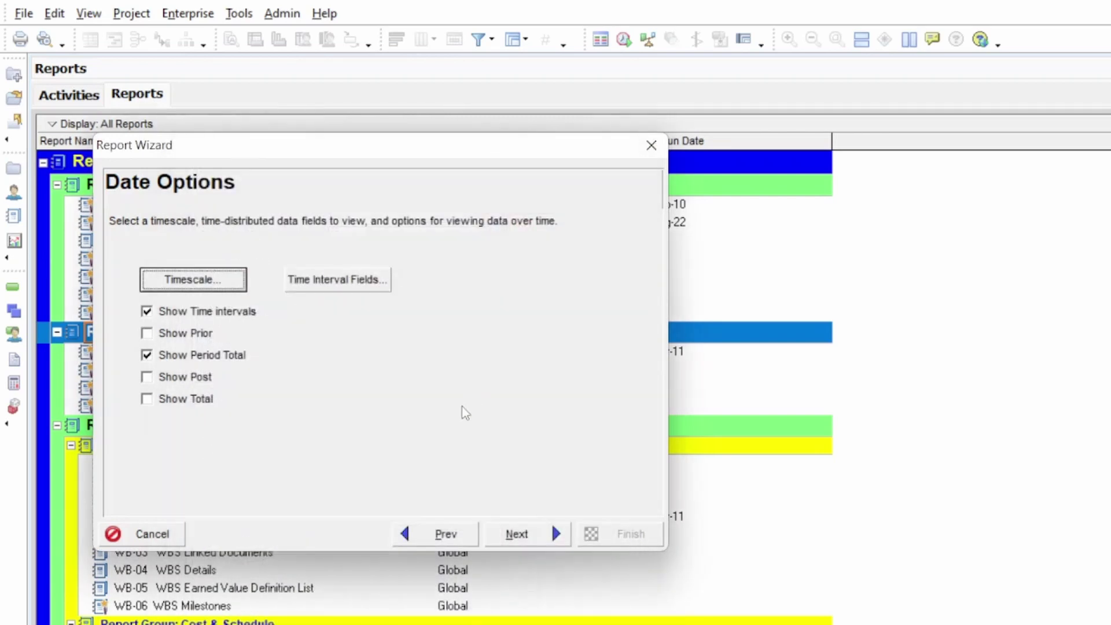
- Remove Remaining Early Units from the selected time interval fields and collapse the Units group
{"action": "left_click", "coordinate": [364, 290]}
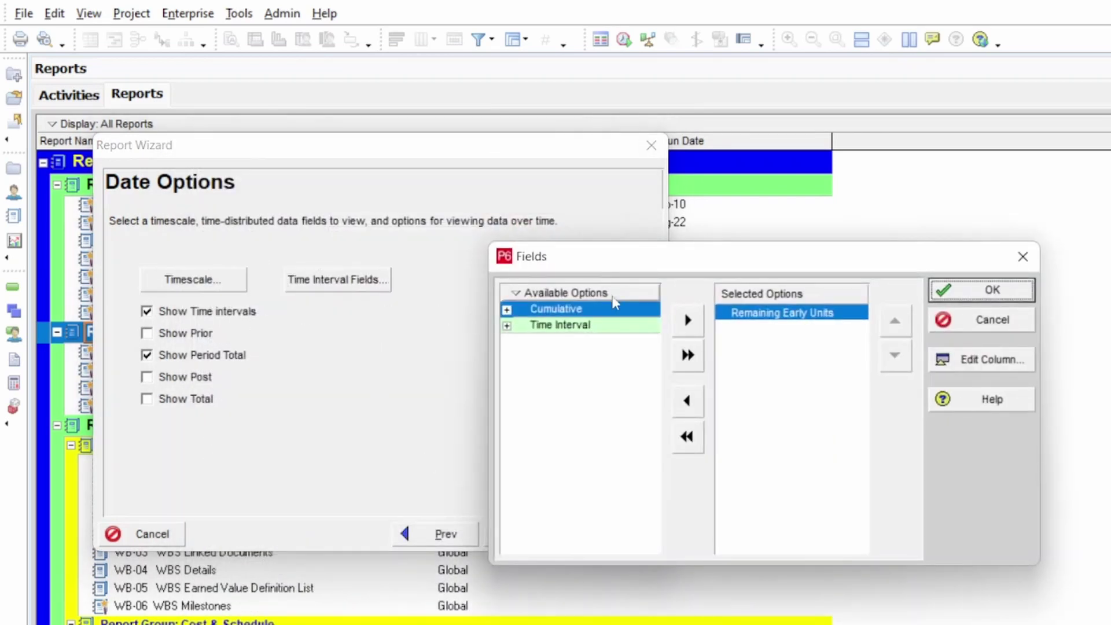
{"action": "left_click_drag", "start_coordinate": [610, 259], "coordinate": [213, 249]}
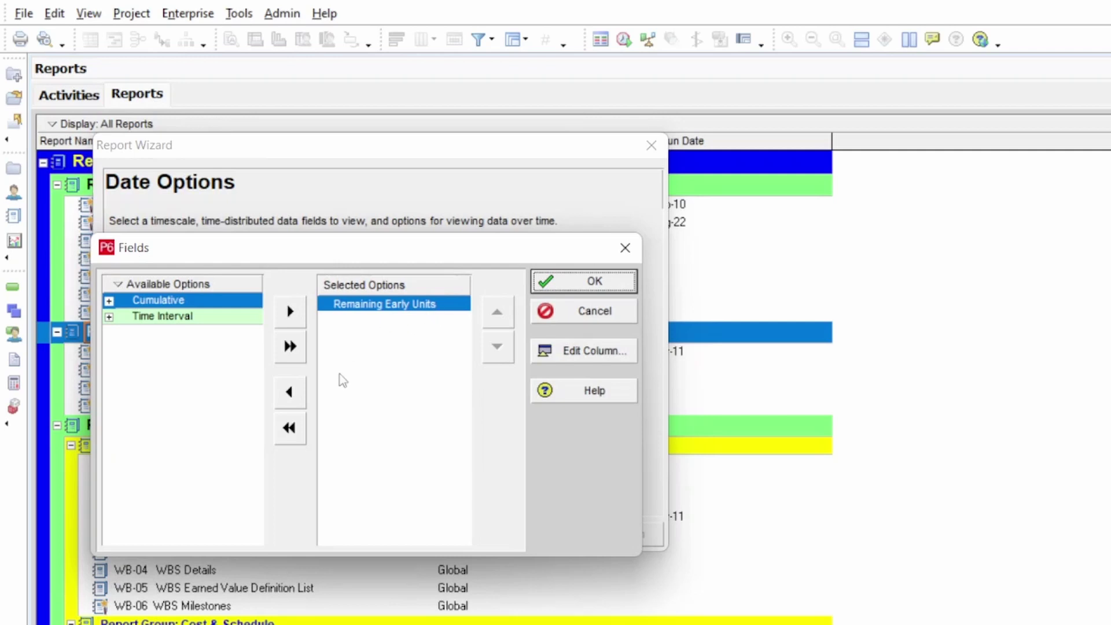
{"action": "left_click", "coordinate": [291, 395]}
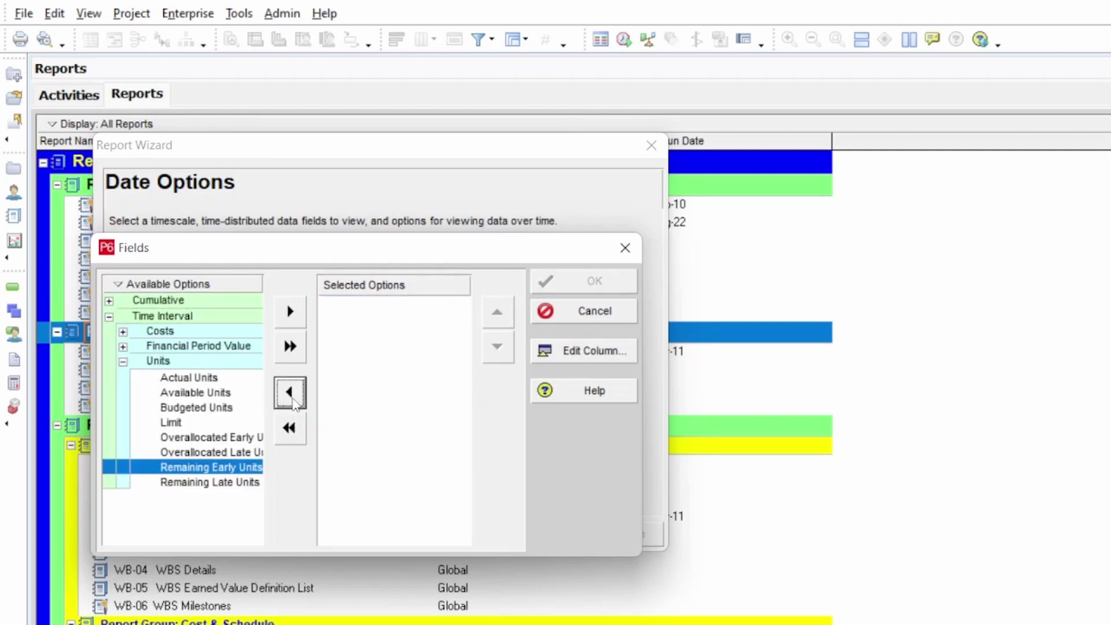
{"action": "left_click", "coordinate": [124, 362]}
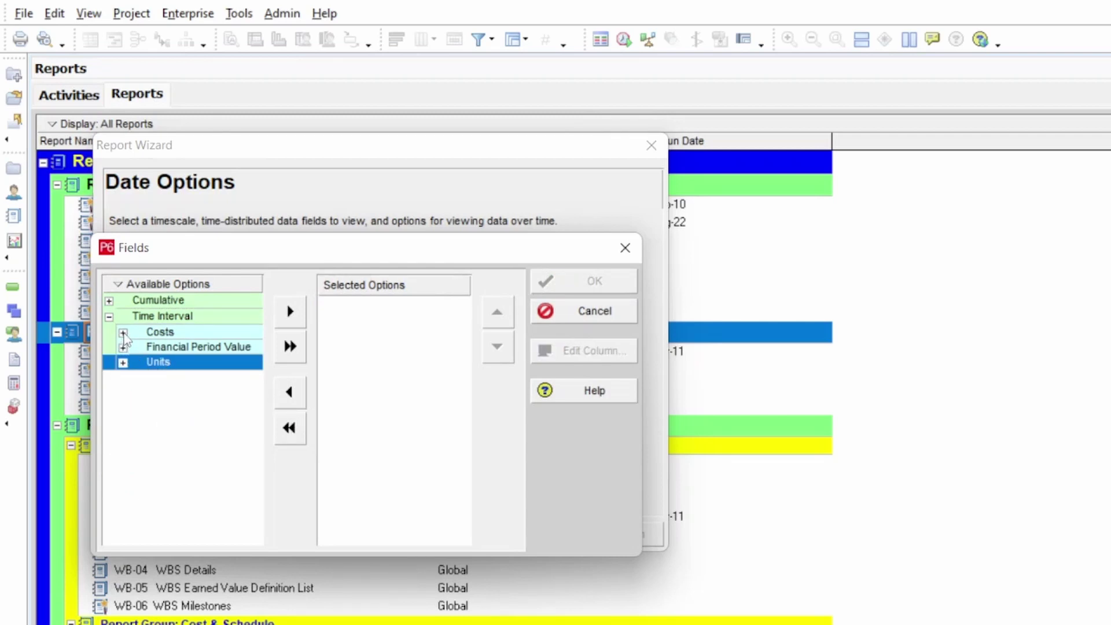
- Add Remaining Early Cost and Remaining Late Cost from the time interval Costs group to the selected fields and accept them
{"action": "left_click", "coordinate": [123, 332]}
{"action": "left_click", "coordinate": [232, 379]}
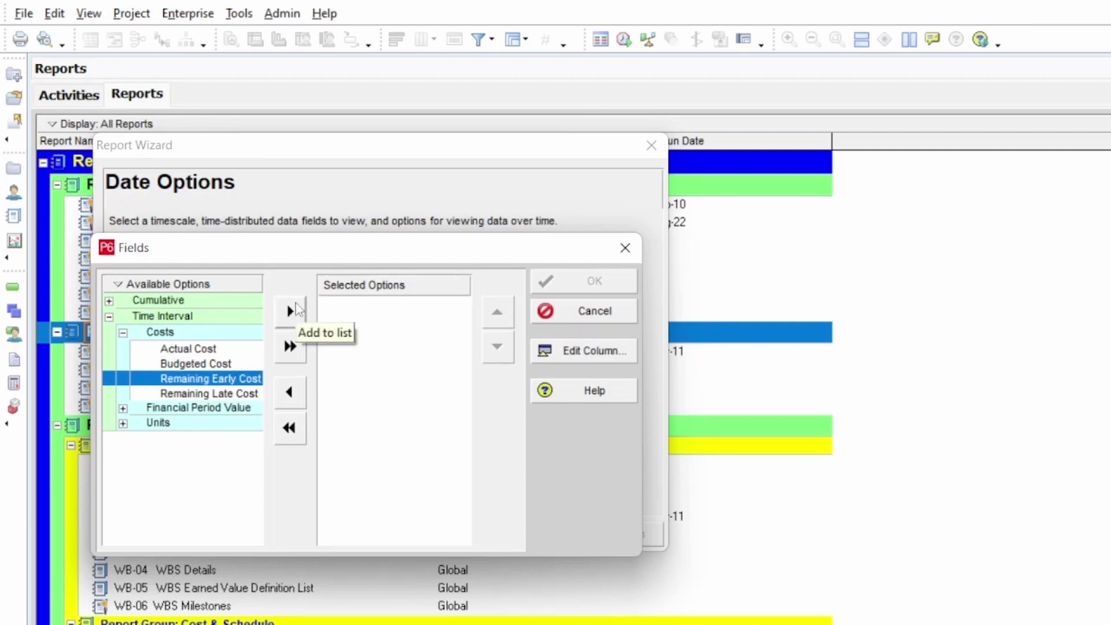
{"action": "left_click", "coordinate": [293, 311]}
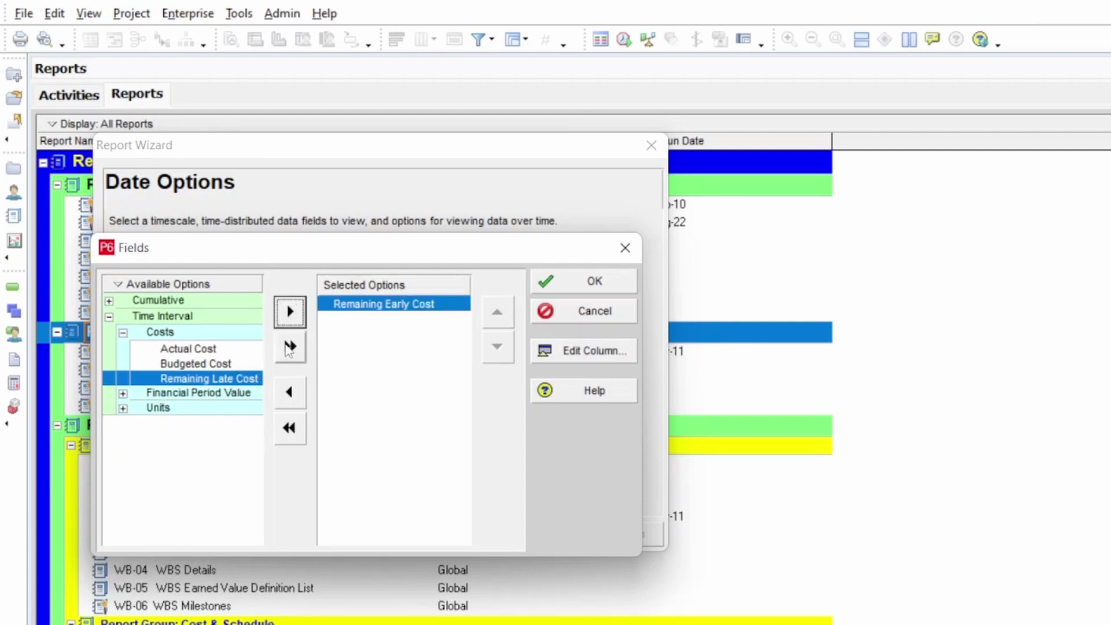
{"action": "left_click", "coordinate": [290, 311]}
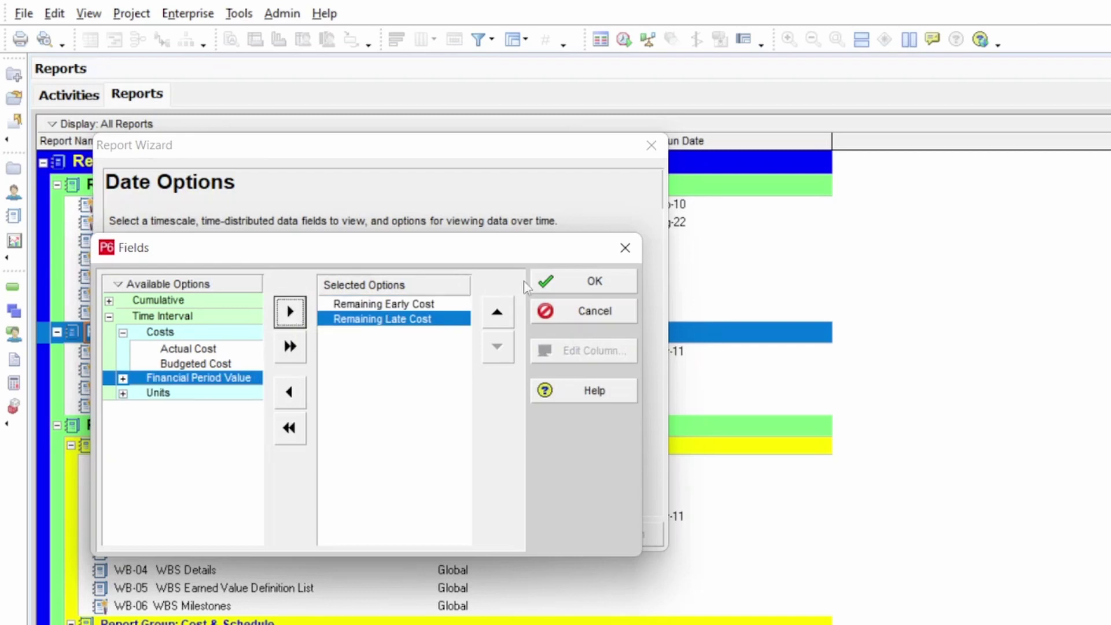
{"action": "left_click", "coordinate": [574, 286]}
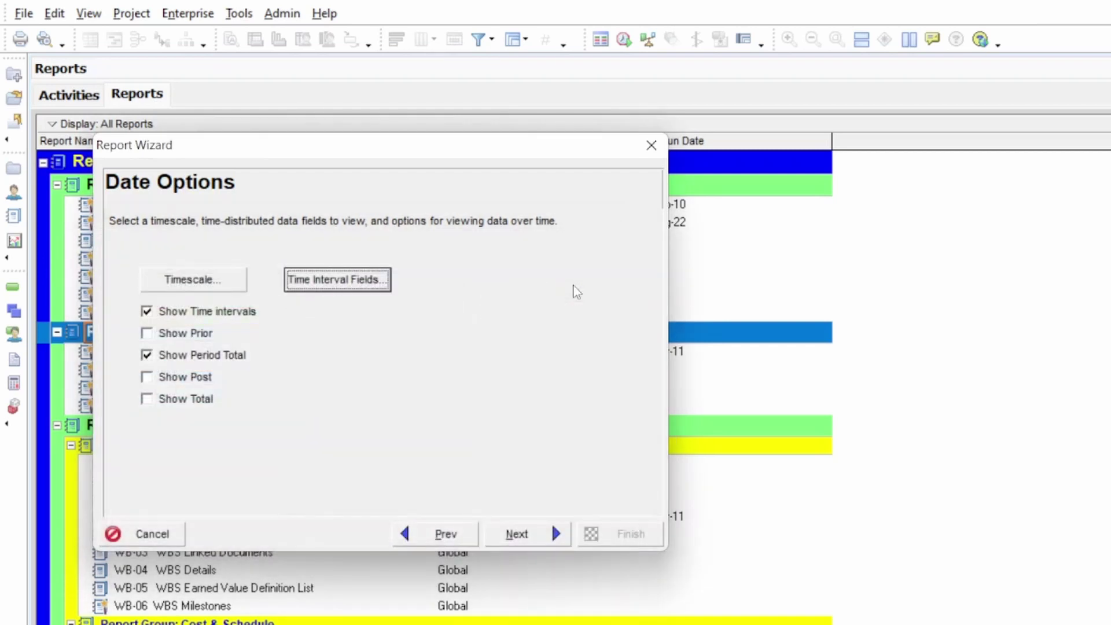
- Continue to the report title, name the report Resources-1234 and proceed to the generated report page
{"action": "left_click", "coordinate": [553, 533]}
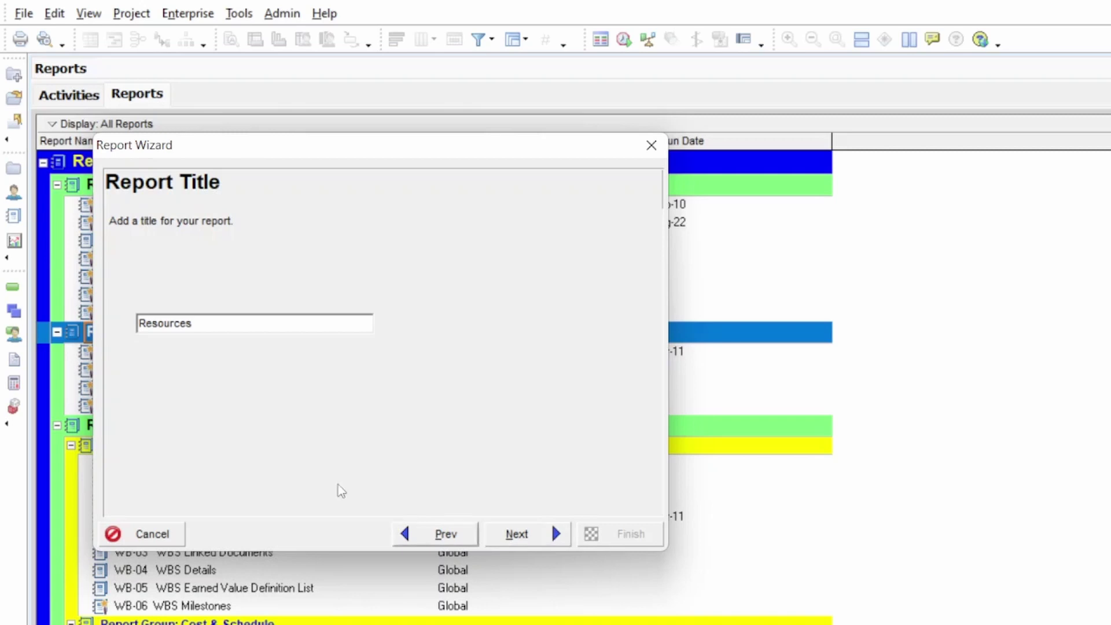
{"action": "left_click", "coordinate": [226, 323]}
{"action": "type", "text": "-1234"}
{"action": "left_click", "coordinate": [521, 535]}
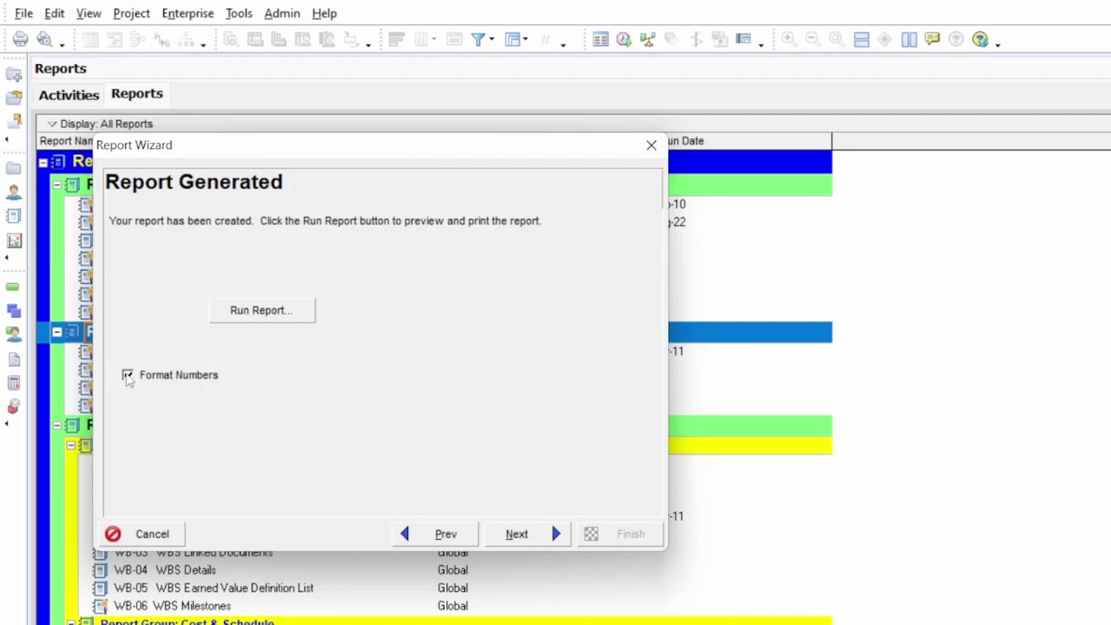
- Turn off Format Numbers and run the report to the delimited text file Resources-1234.csv, overwriting the existing file
{"action": "left_click", "coordinate": [127, 376]}
{"action": "left_click", "coordinate": [274, 317]}
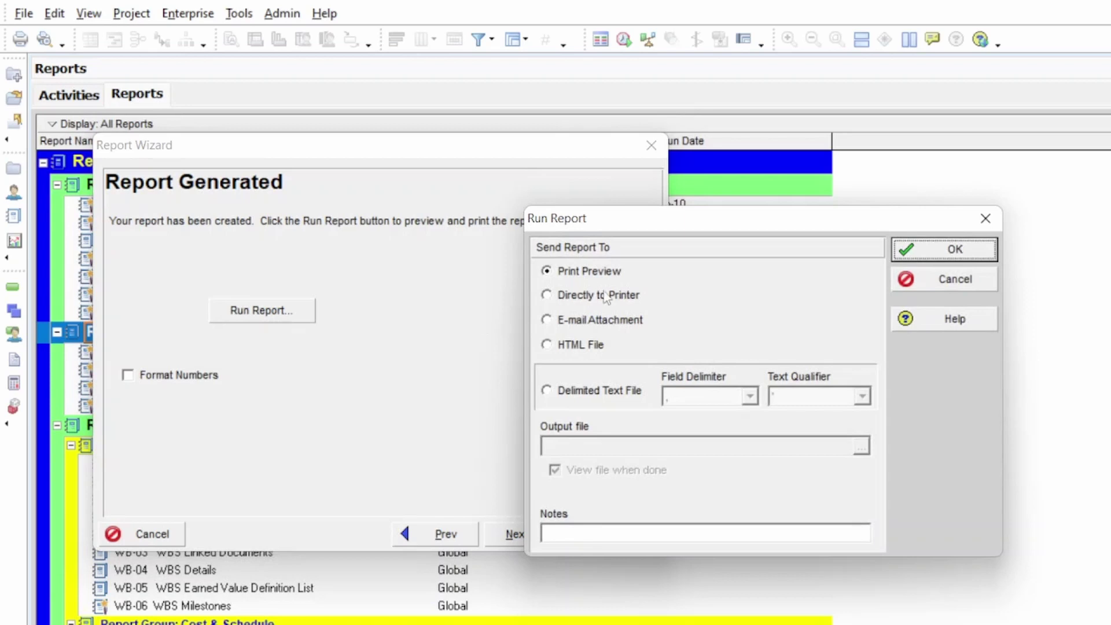
{"action": "left_click_drag", "start_coordinate": [677, 220], "coordinate": [252, 128]}
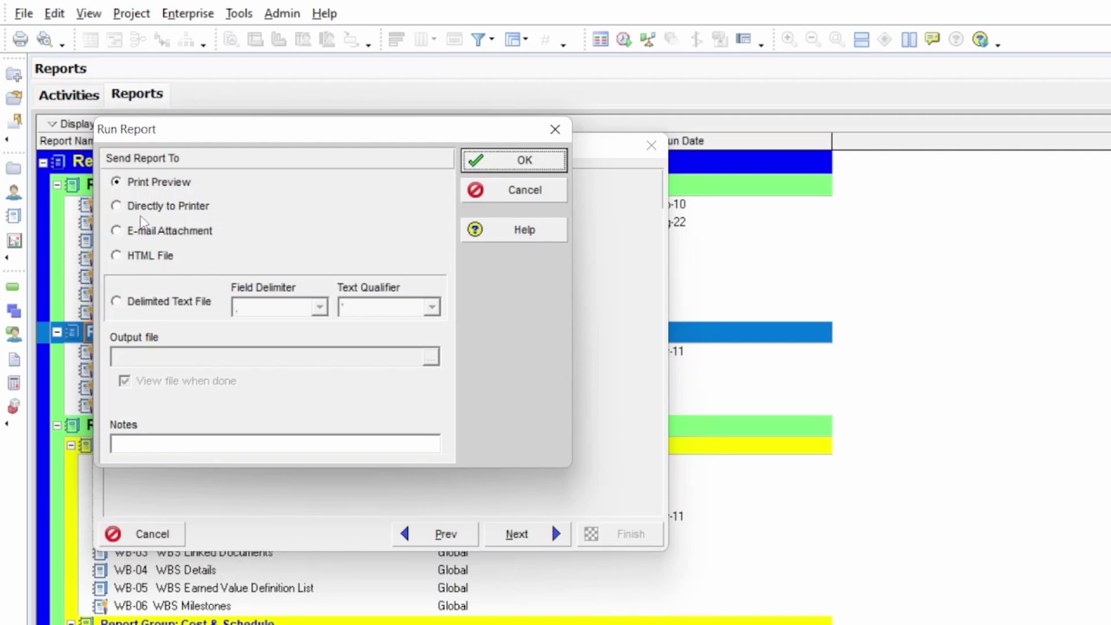
{"action": "left_click", "coordinate": [178, 307]}
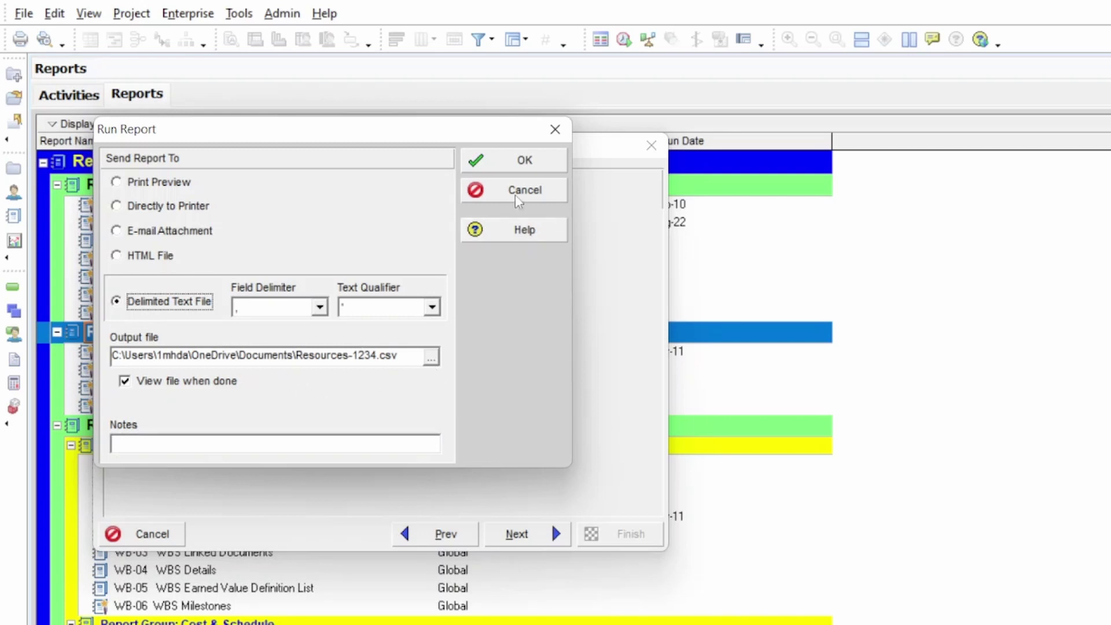
{"action": "left_click", "coordinate": [528, 164]}
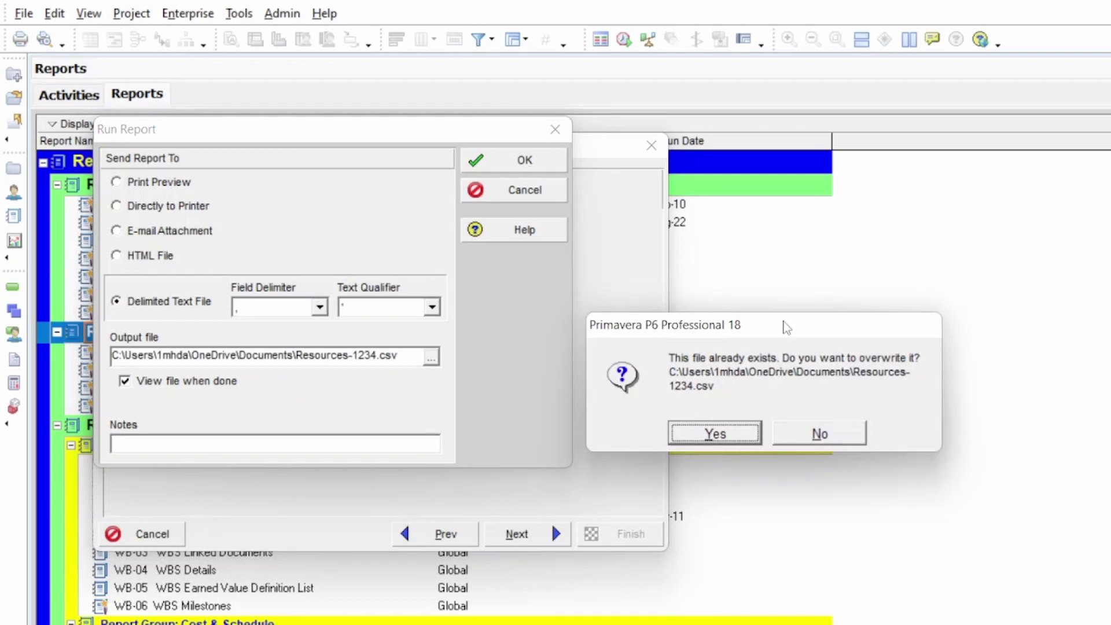
{"action": "left_click_drag", "start_coordinate": [784, 325], "coordinate": [416, 285]}
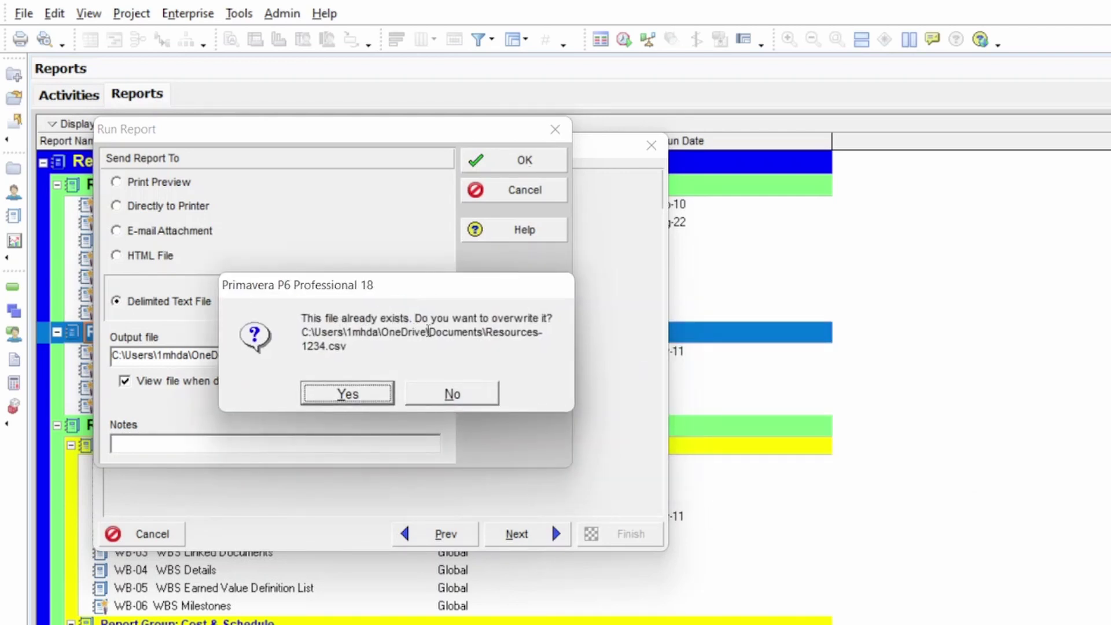
{"action": "left_click", "coordinate": [347, 394]}
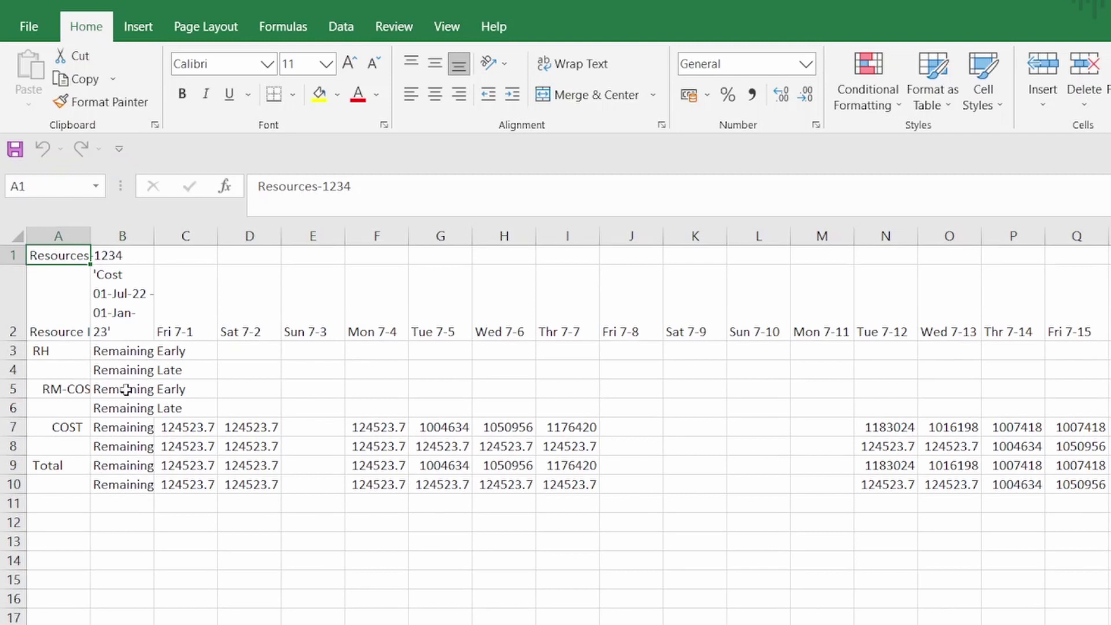
- Fit column B of the exported Resources-1234 sheet to its contents and select the COST cell A7
{"action": "double_click", "coordinate": [154, 236]}
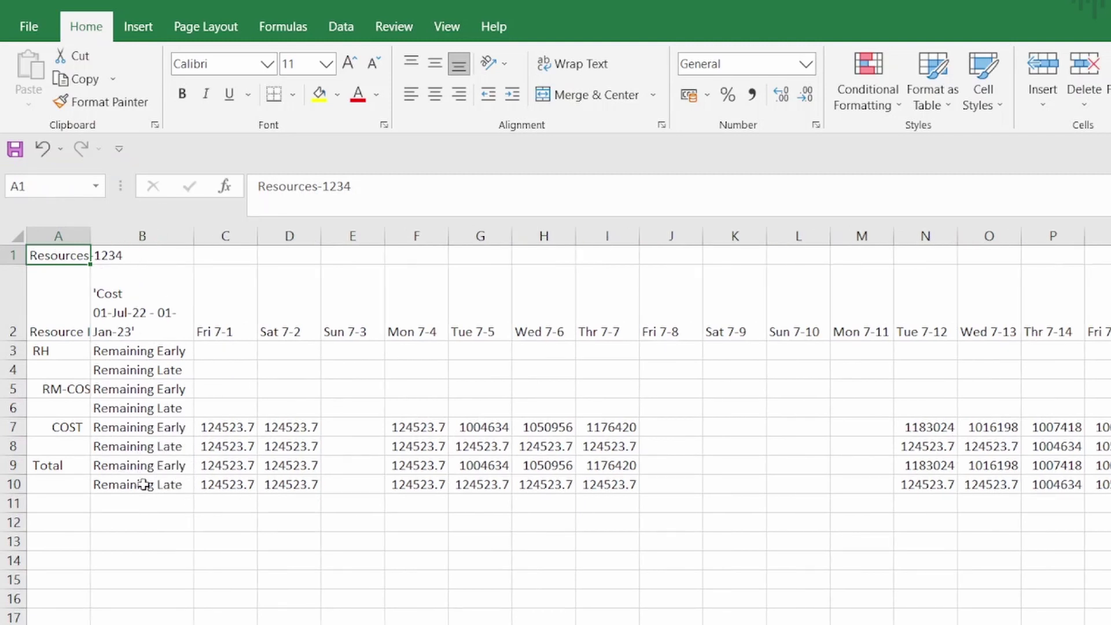
{"action": "left_click", "coordinate": [172, 482]}
{"action": "left_click", "coordinate": [72, 429]}
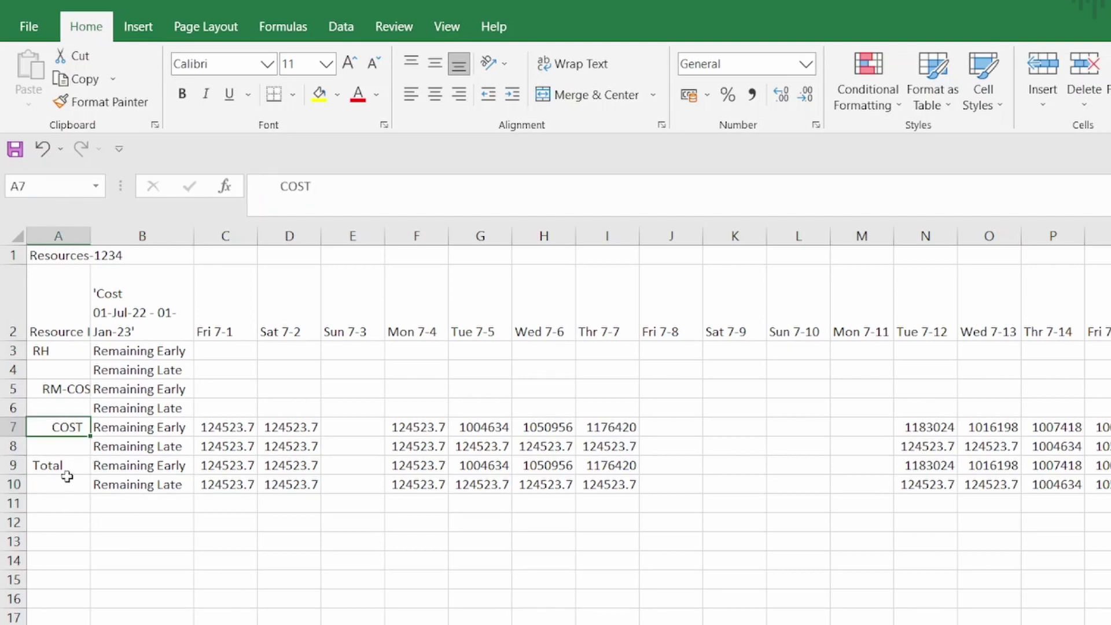
- Copy the two Total rows, 9 and 10, into the blank Excel workbook starting at A5 and fit column B to its contents
{"action": "left_click_drag", "start_coordinate": [14, 466], "coordinate": [15, 485]}
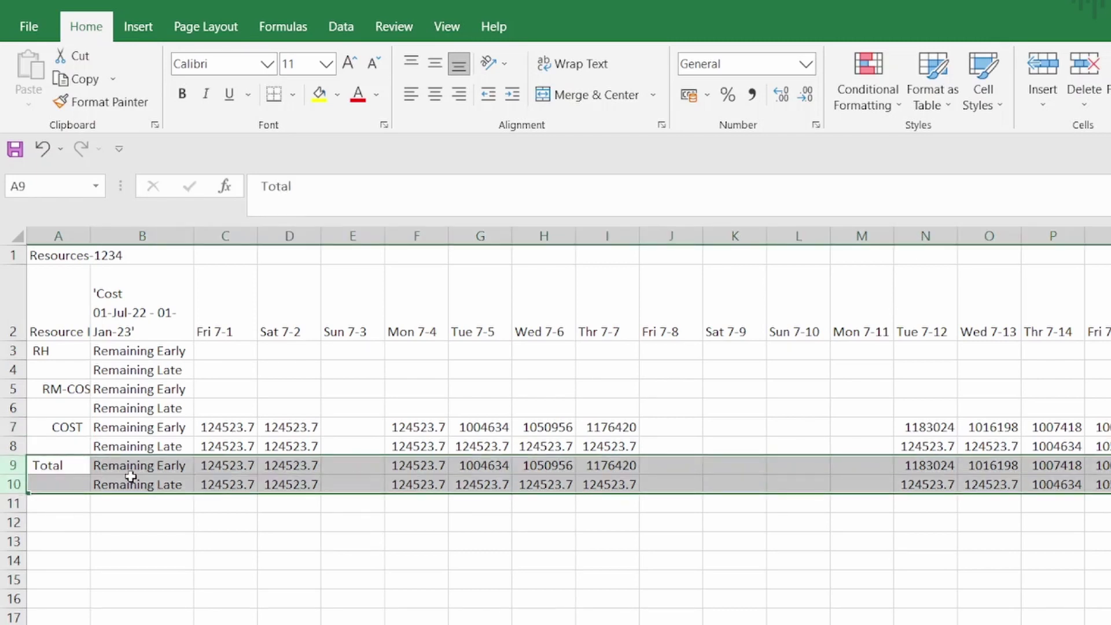
{"action": "key", "text": "ctrl+c"}
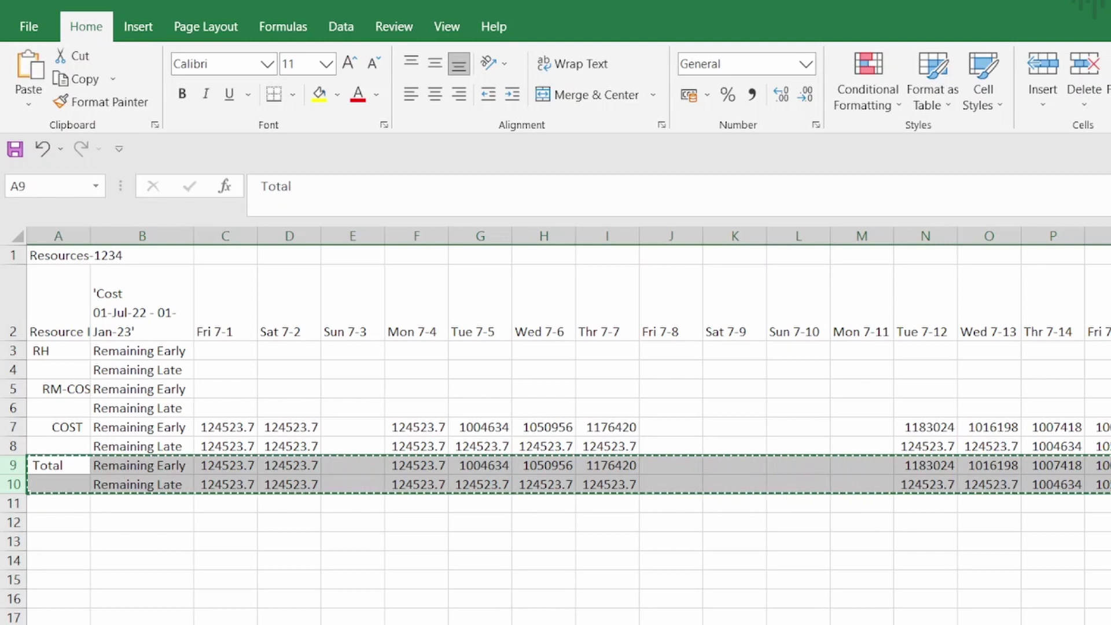
{"action": "key", "text": "alt+Tab"}
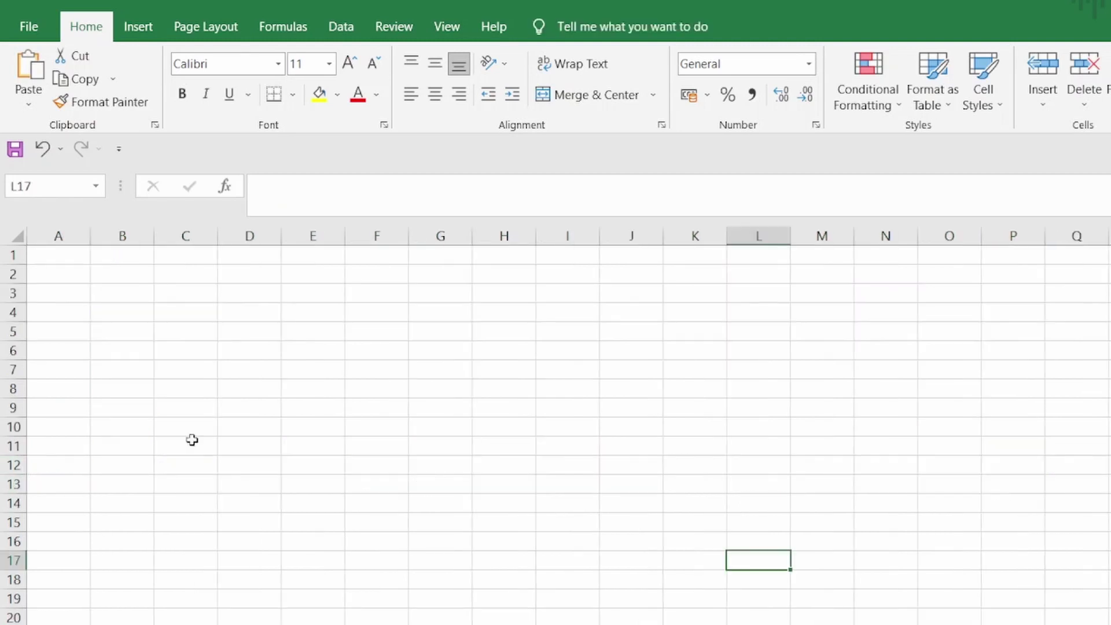
{"action": "left_click", "coordinate": [50, 330]}
{"action": "key", "text": "ctrl+v"}
{"action": "left_click", "coordinate": [186, 463]}
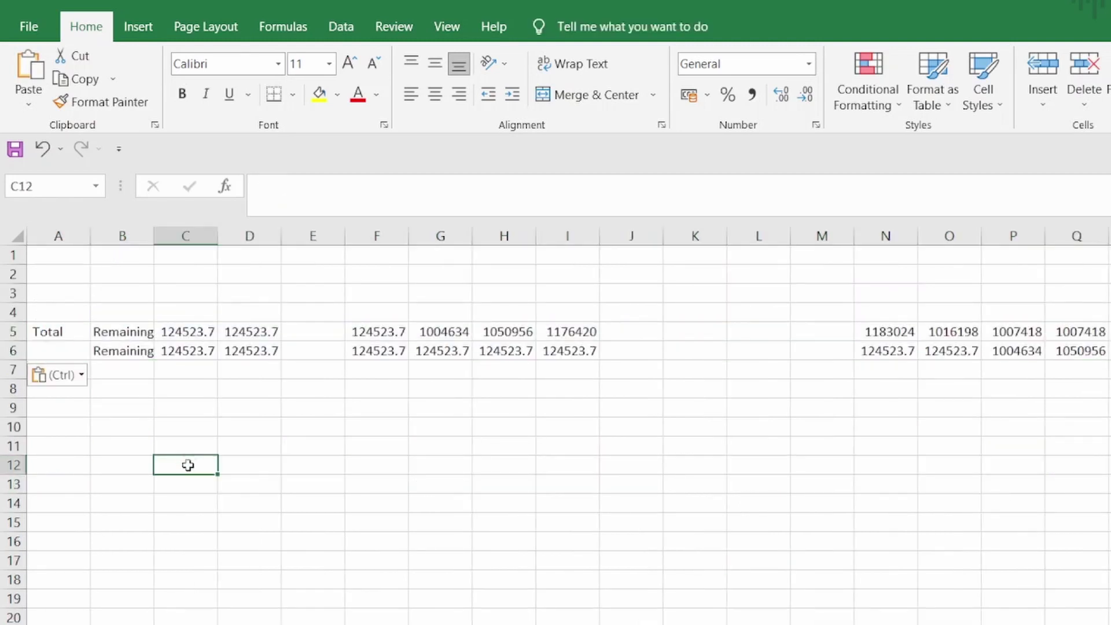
{"action": "left_click_drag", "start_coordinate": [155, 236], "coordinate": [155, 236]}
{"action": "double_click", "coordinate": [155, 236]}
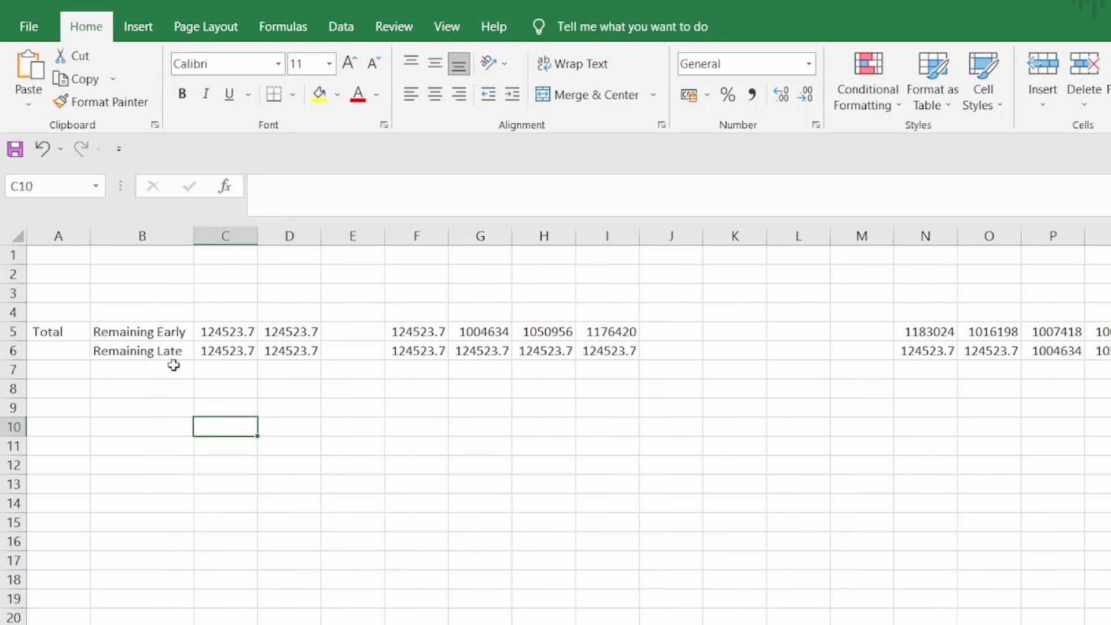
- Replace the label in cell B5 with Early Cost Value
{"action": "left_click", "coordinate": [165, 338]}
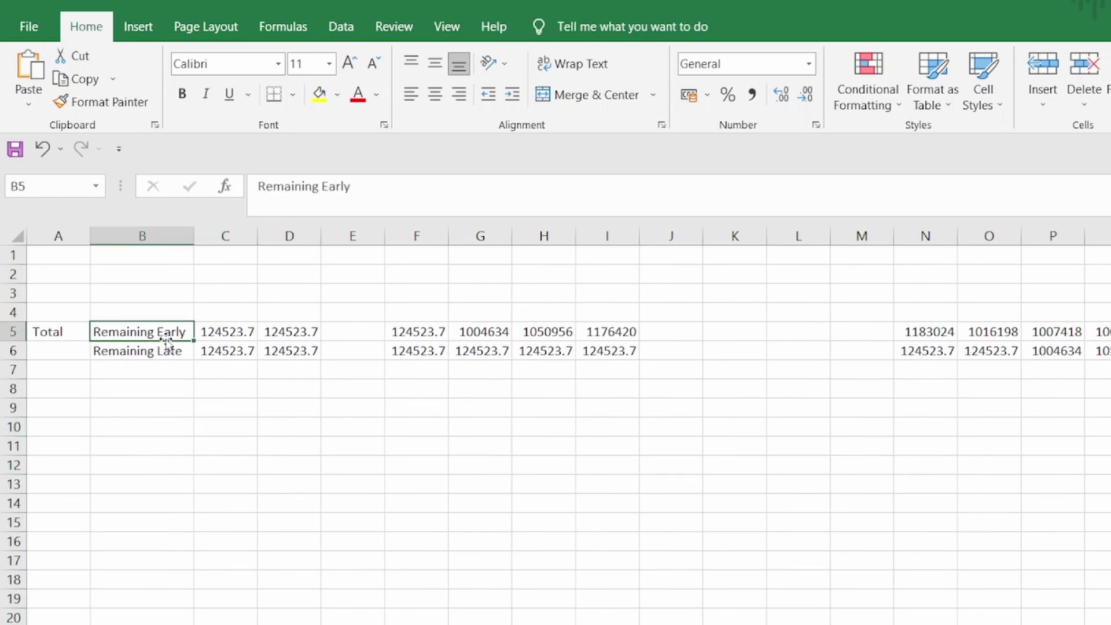
{"action": "type", "text": "Early C"}
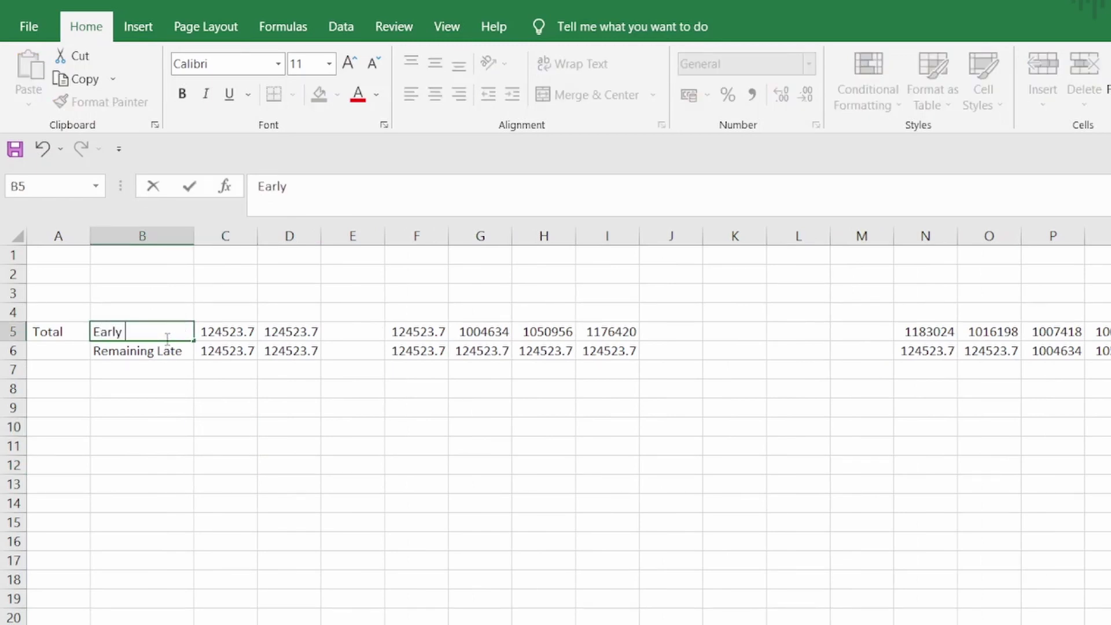
{"action": "type", "text": "ost VC"}
{"action": "key", "text": "BackSpace"}
{"action": "type", "text": "alue"}
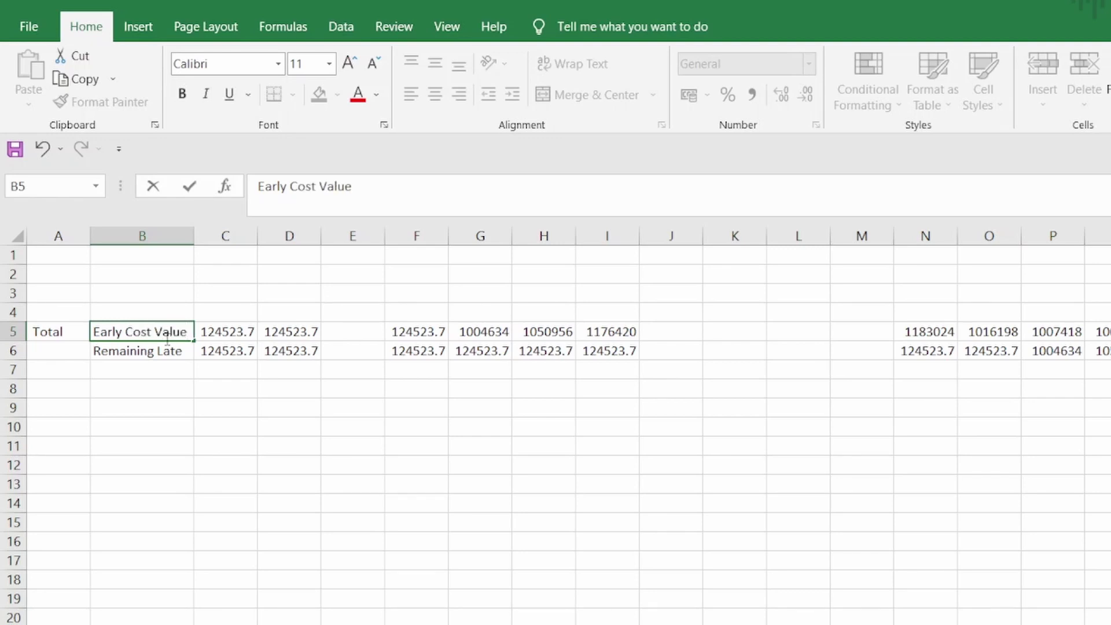
{"action": "key", "text": "Return"}
- Replace the label in cell B6 with Late Cost Value3
{"action": "type", "text": "LATE"}
{"action": "key", "text": "BackSpace"}
{"action": "key", "text": "BackSpace"}
{"action": "key", "text": "BackSpace"}
{"action": "type", "text": "ate Cost C"}
{"action": "key", "text": "BackSpace"}
{"action": "type", "text": "Value3"}
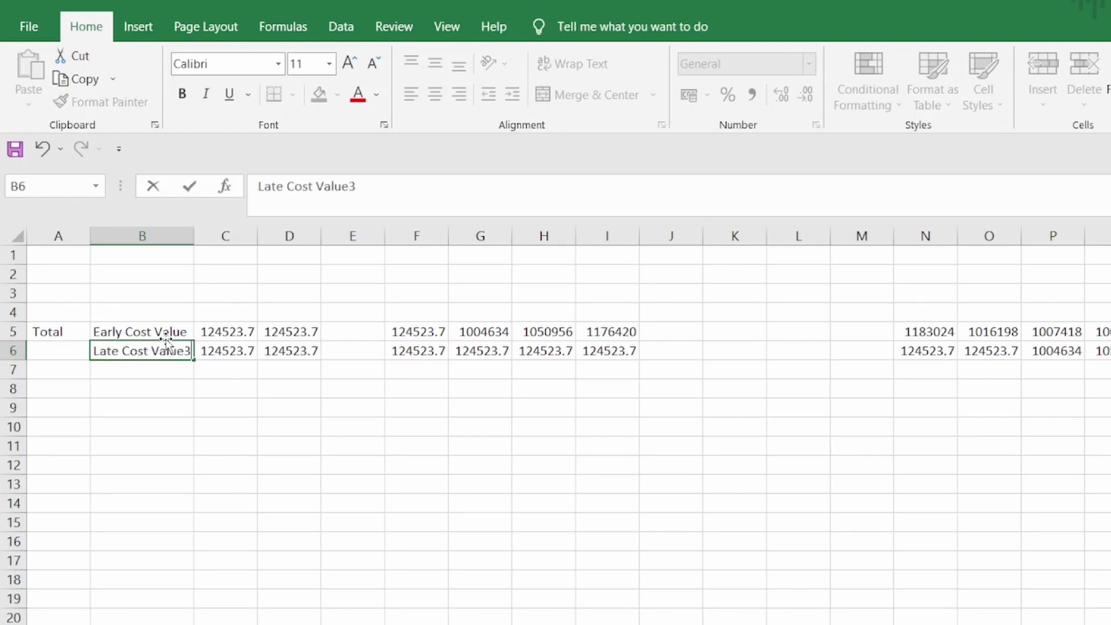
- Enter the start date above the first value column in cell C4 with the formula =DATE(2022,7,1)
{"action": "left_click", "coordinate": [238, 320]}
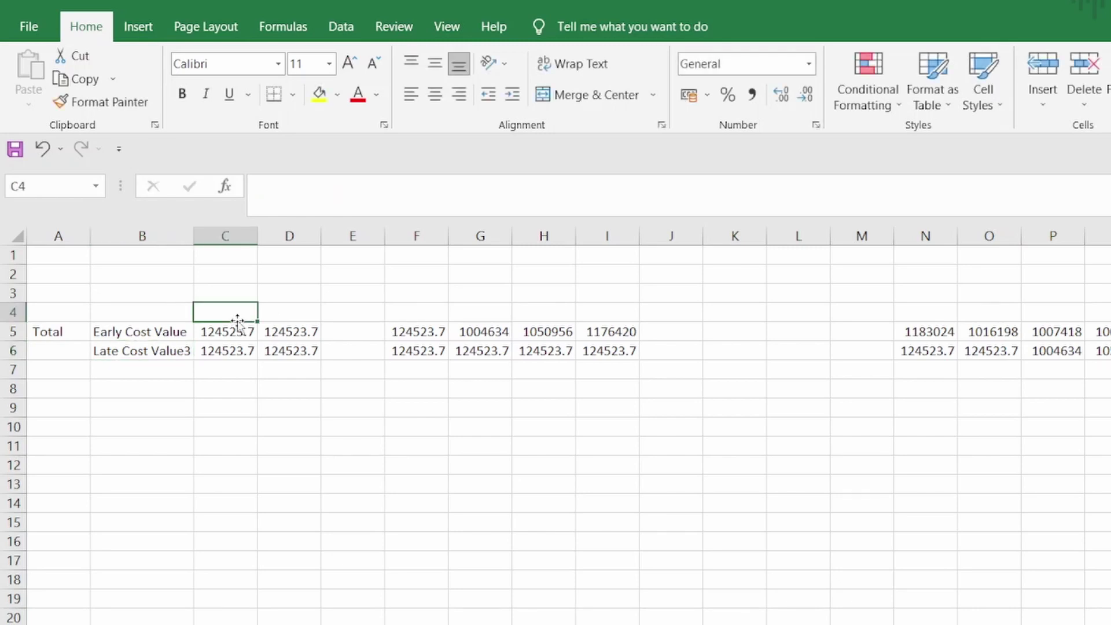
{"action": "type", "text": "=da"}
{"action": "key", "text": "Tab"}
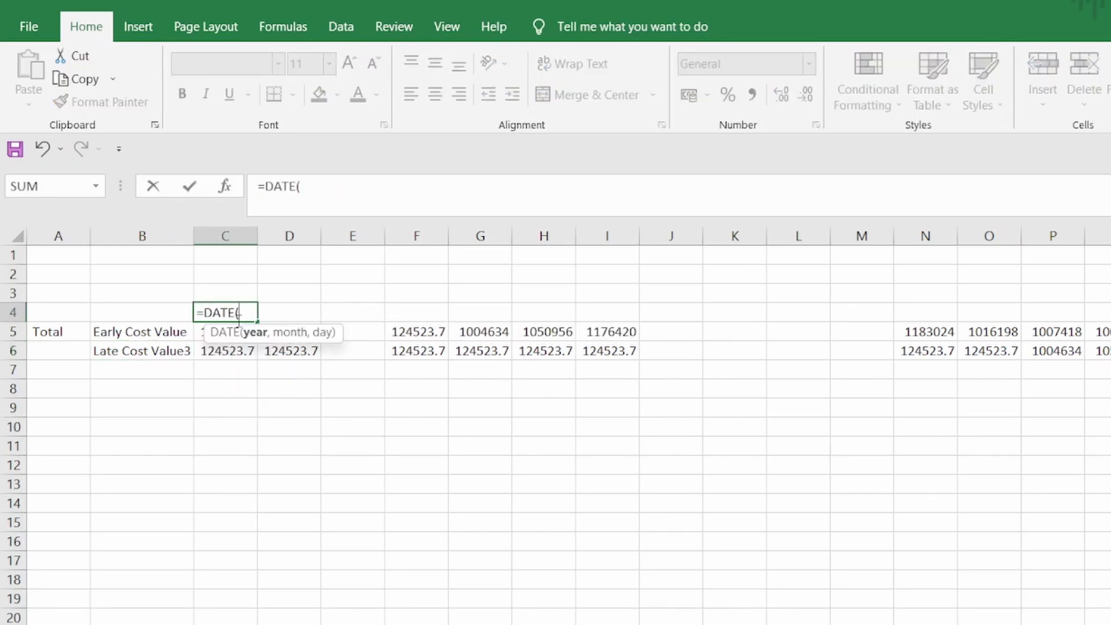
{"action": "type", "text": "2022,7,1"}
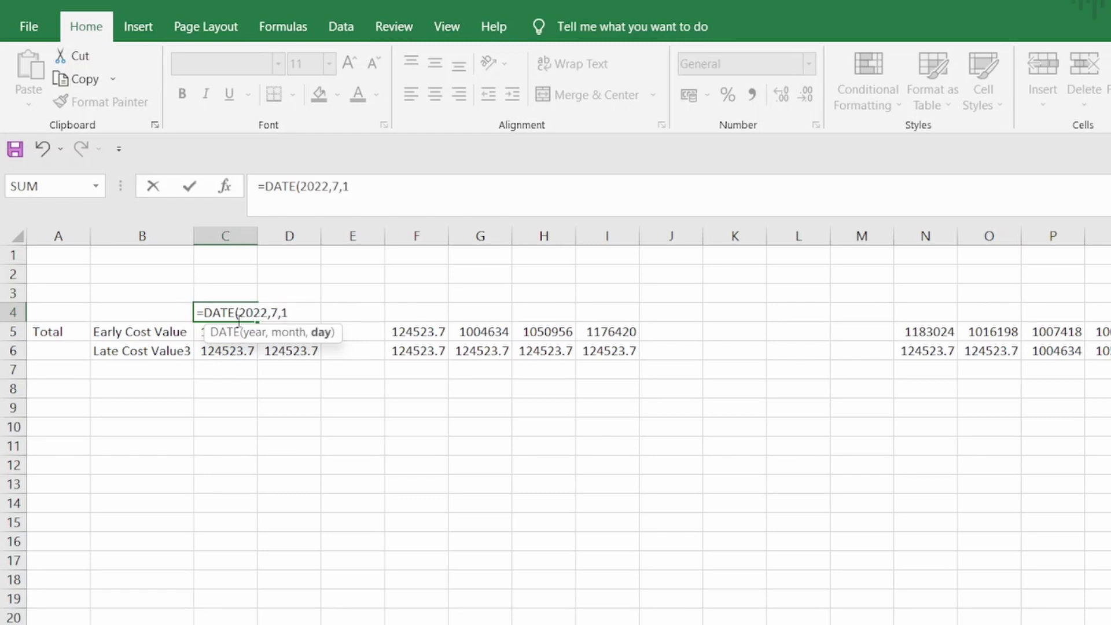
{"action": "type", "text": ".)"}
{"action": "key", "text": "ctrl+Return"}
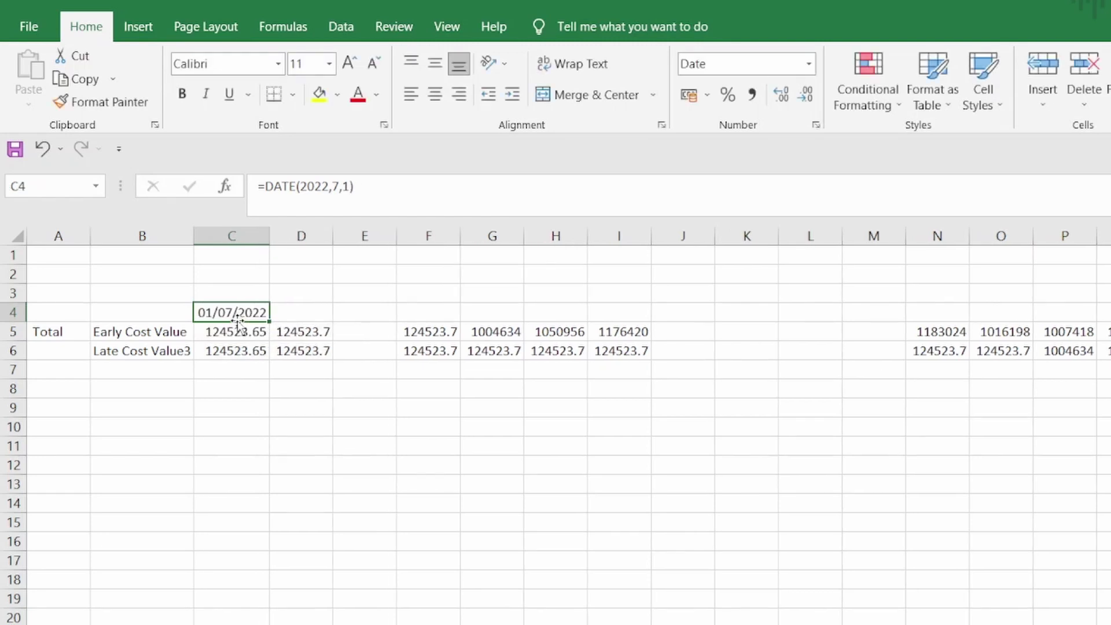
- Enter the next day's date in cell D4 with the formula =DATE(YEAR(C4),MONTH(C4),DAY(C4)+1)
{"action": "left_click", "coordinate": [317, 309]}
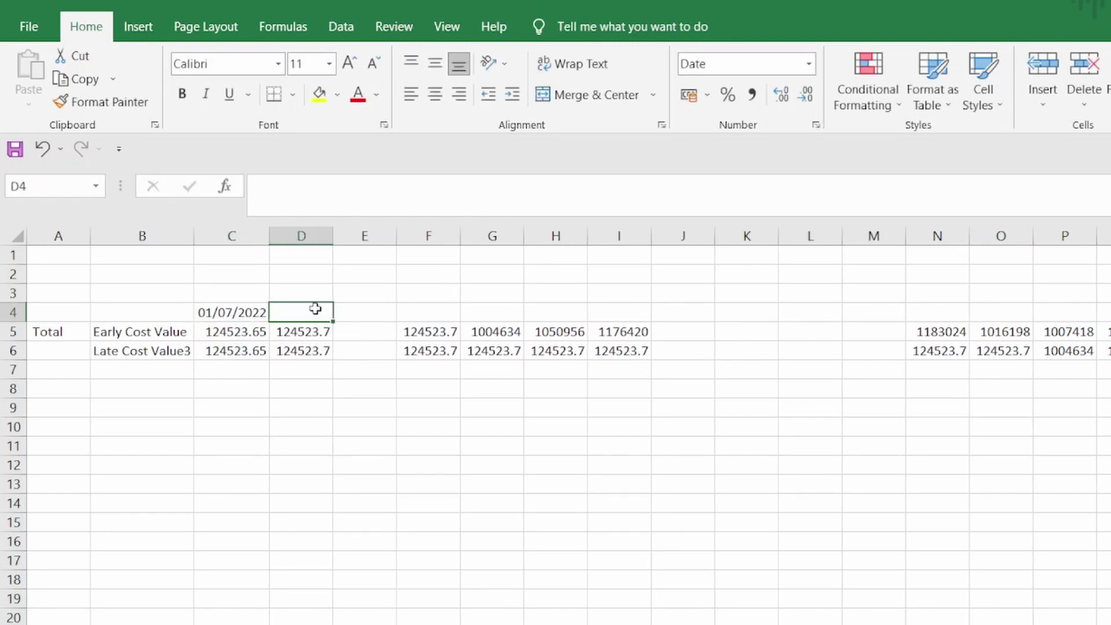
{"action": "type", "text": "=da"}
{"action": "key", "text": "Tab"}
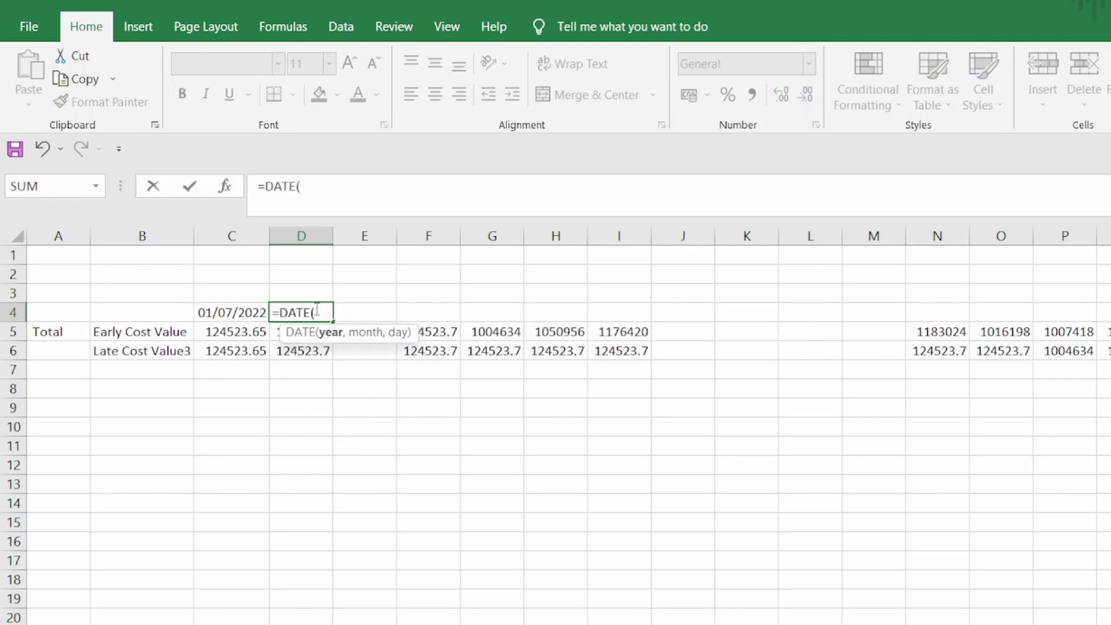
{"action": "type", "text": "year"}
{"action": "key", "text": "Tab"}
{"action": "key", "text": "Left"}
{"action": "type", "text": "), mon"}
{"action": "key", "text": "Tab"}
{"action": "key", "text": "Left"}
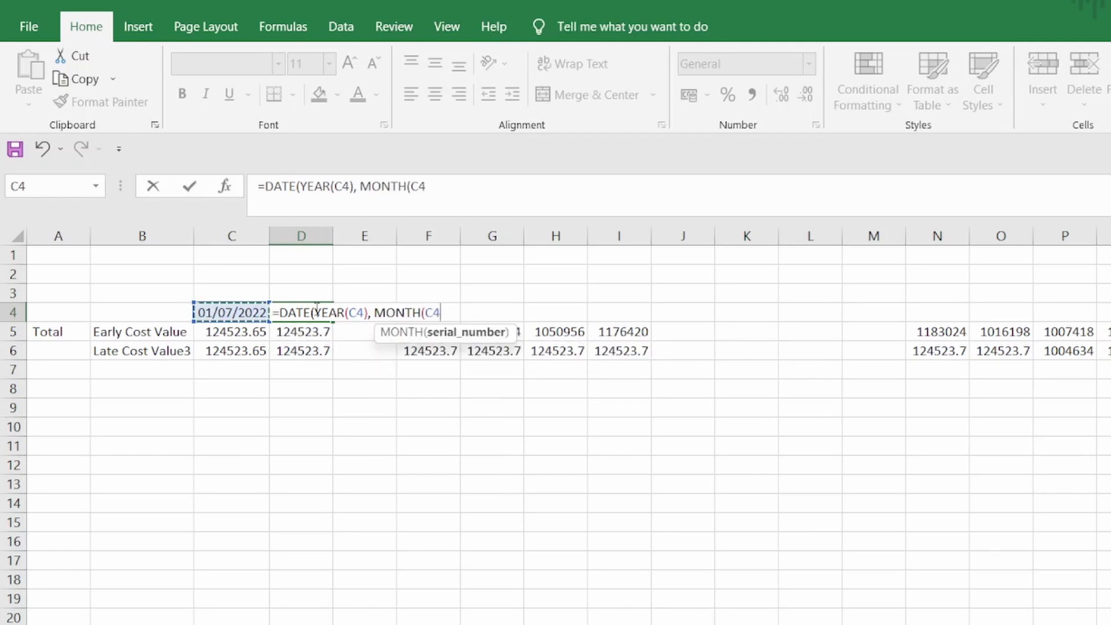
{"action": "type", "text": ")"}
{"action": "type", "text": ", day"}
{"action": "key", "text": "Tab"}
{"action": "key", "text": "Left"}
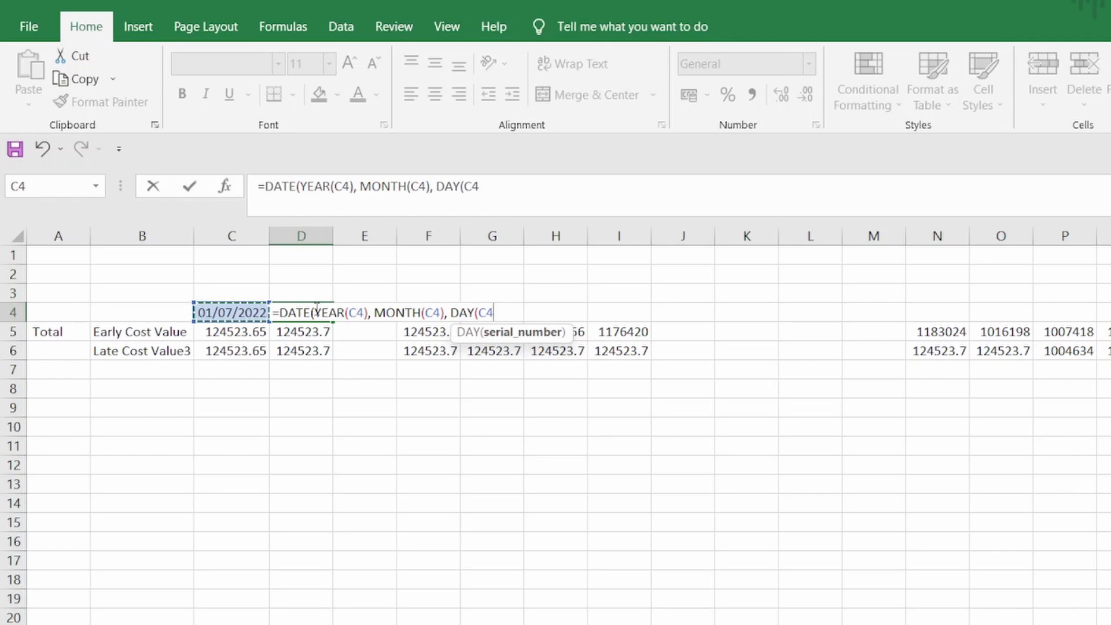
{"action": "type", "text": ")+"}
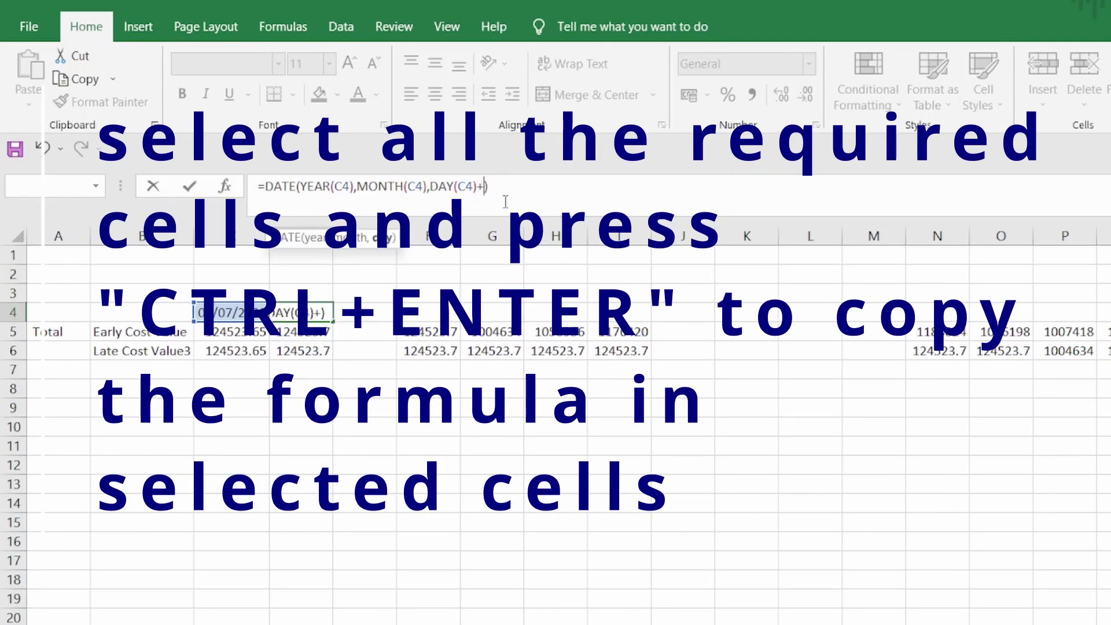
{"action": "type", "text": "1"}
{"action": "key", "text": "ctrl+Return"}
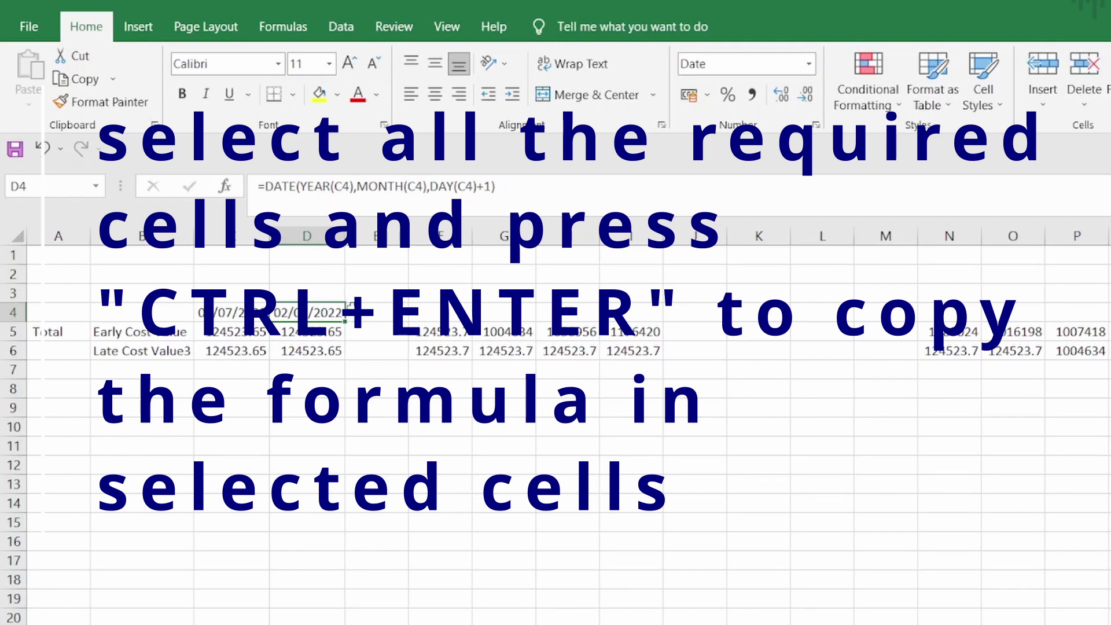
- Fill the date row from E4 through GD4 with consecutive days using the formula =DATE(YEAR(D4), MONTH(D4), DAY(D4)+1)
{"action": "left_click", "coordinate": [434, 334]}
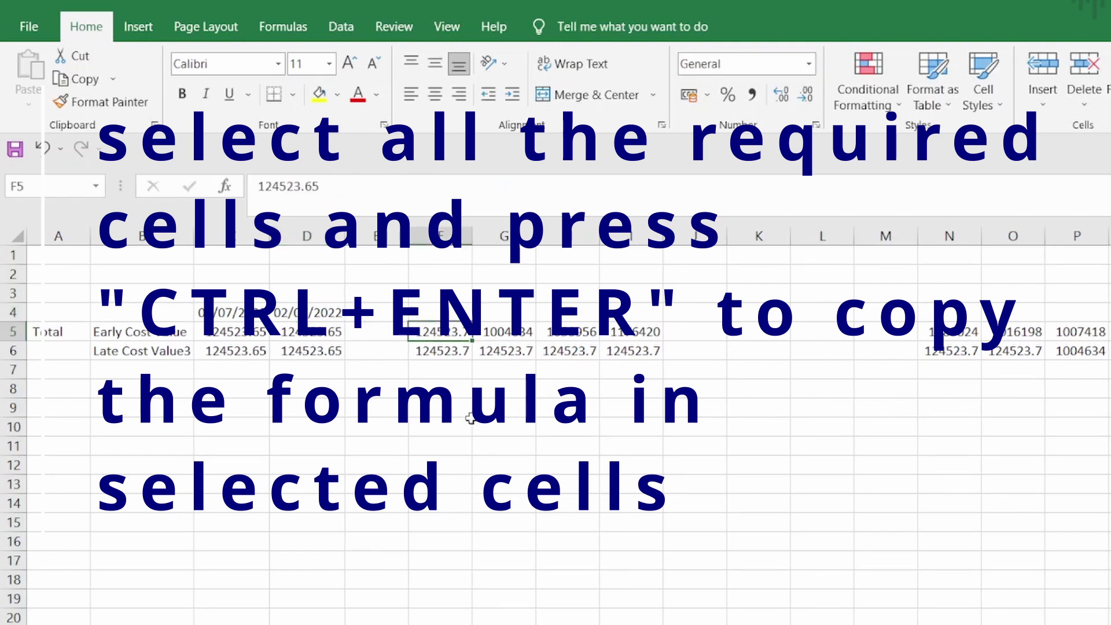
{"action": "key", "text": "Up"}
{"action": "key", "text": "Left"}
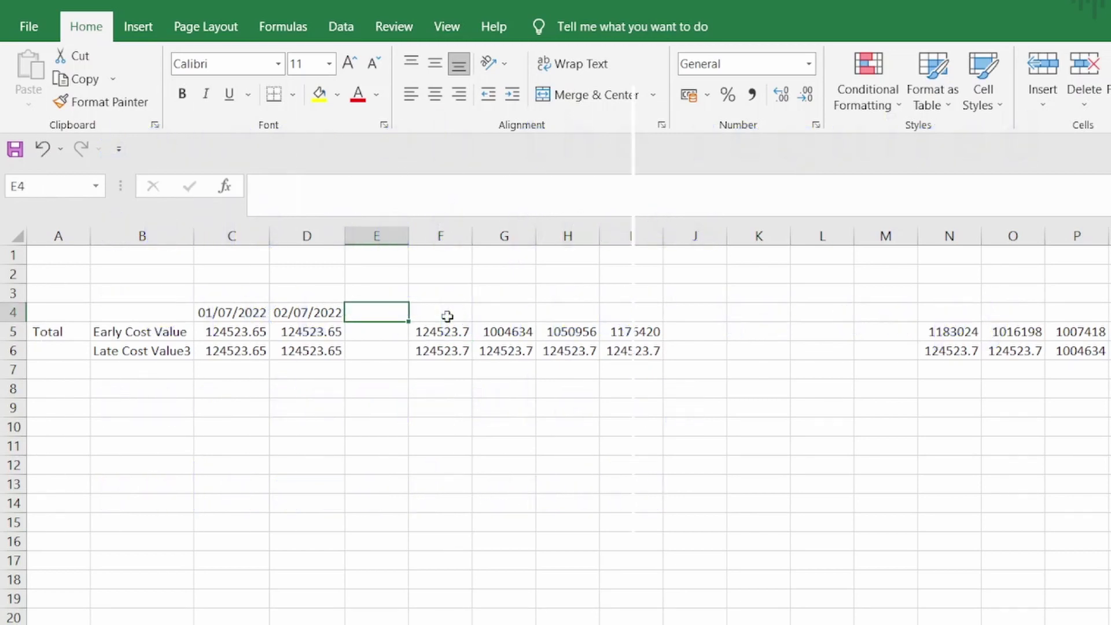
{"action": "key", "text": "ctrl+shift+Right"}
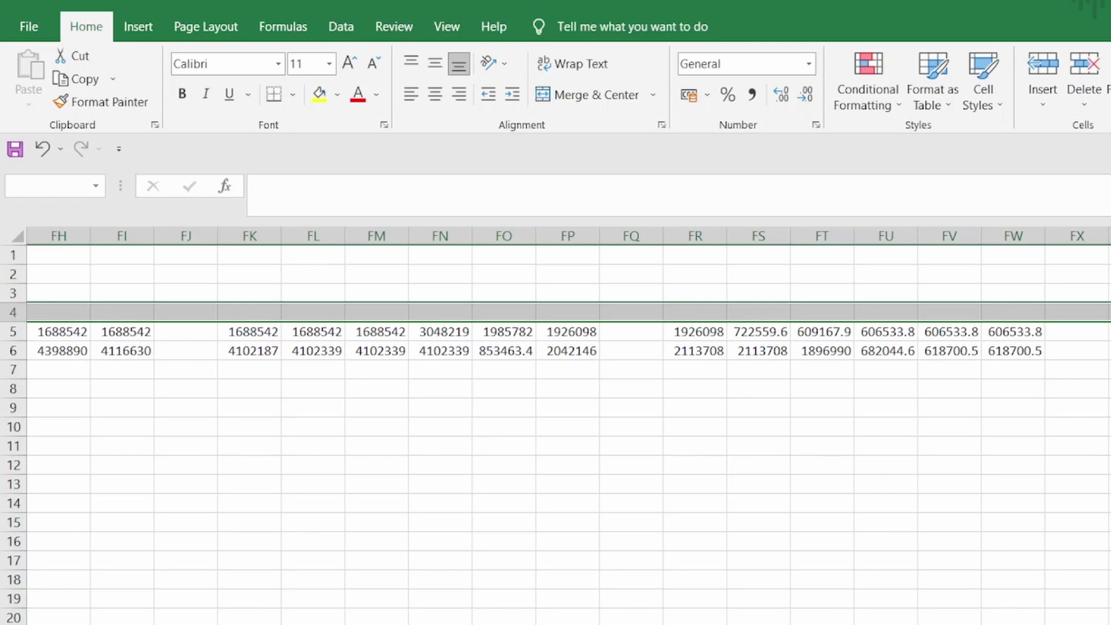
{"action": "key", "text": "F2"}
{"action": "type", "text": "=DATE(YEAR(D4), MONTH(D4), DAY(D4)+1)"}
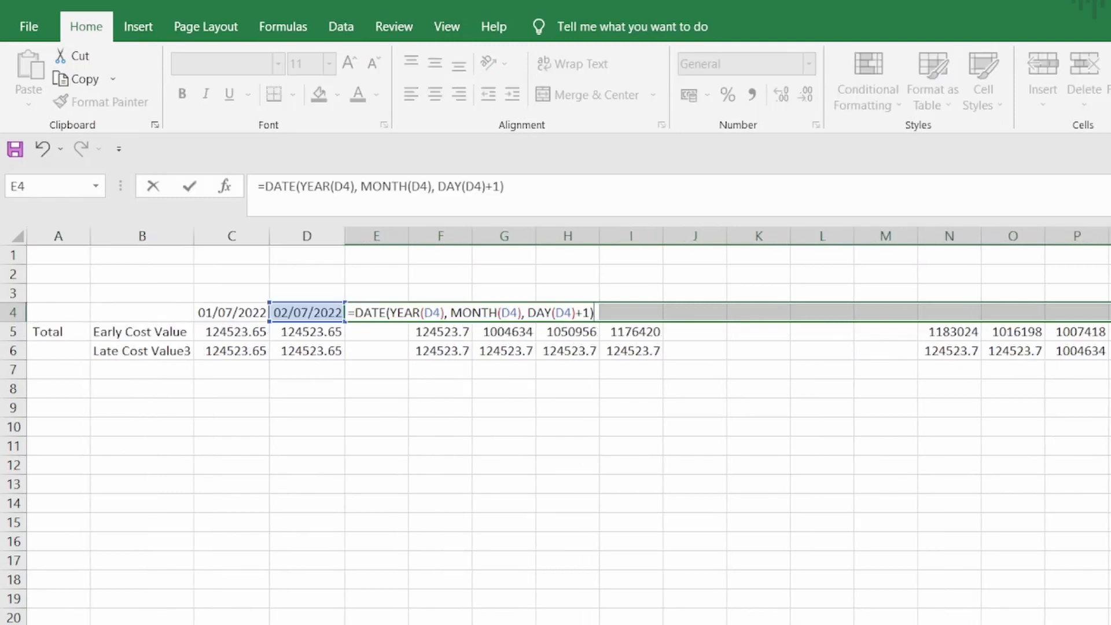
{"action": "key", "text": "ctrl+Return"}
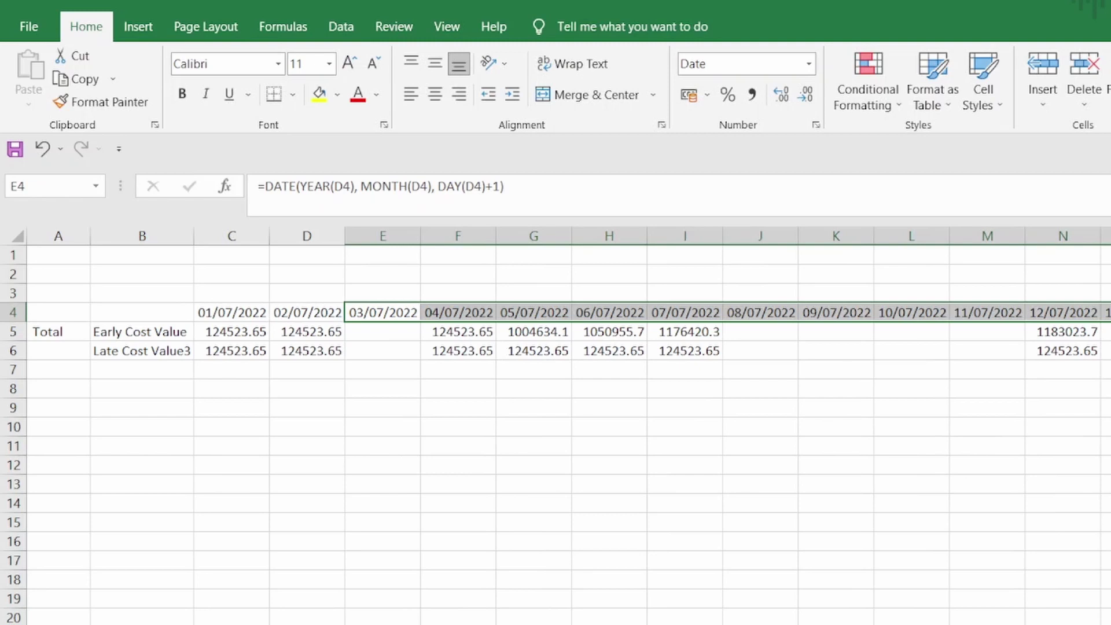
- Rotate the text up for all the dates in row 4, starting at cell C4
{"action": "left_click", "coordinate": [253, 307]}
{"action": "key", "text": "ctrl+shift+Right"}
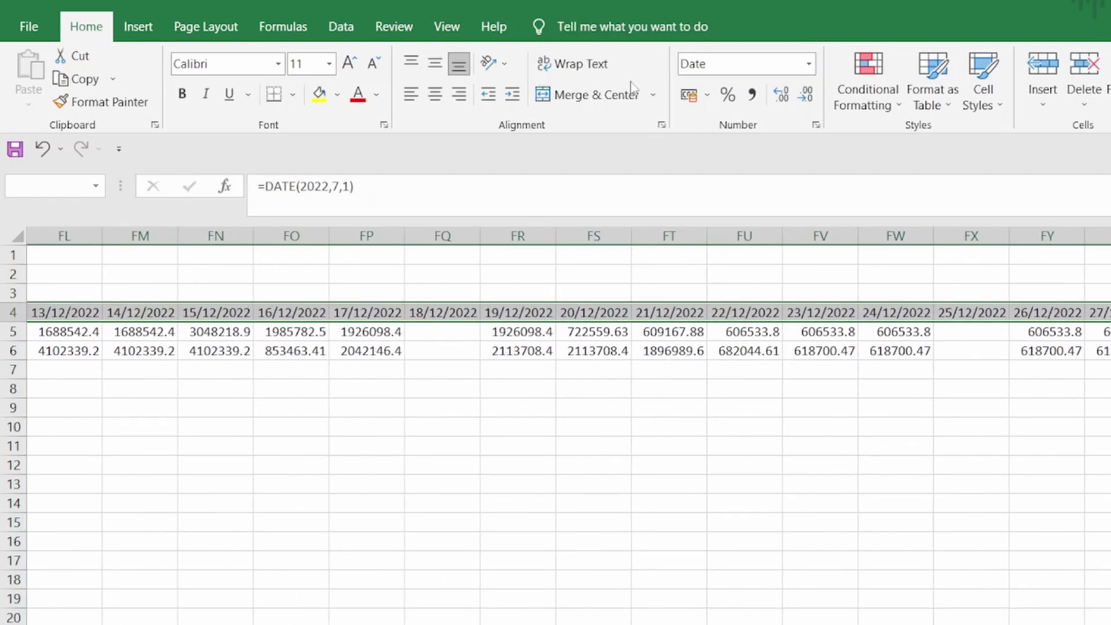
{"action": "left_click", "coordinate": [503, 67]}
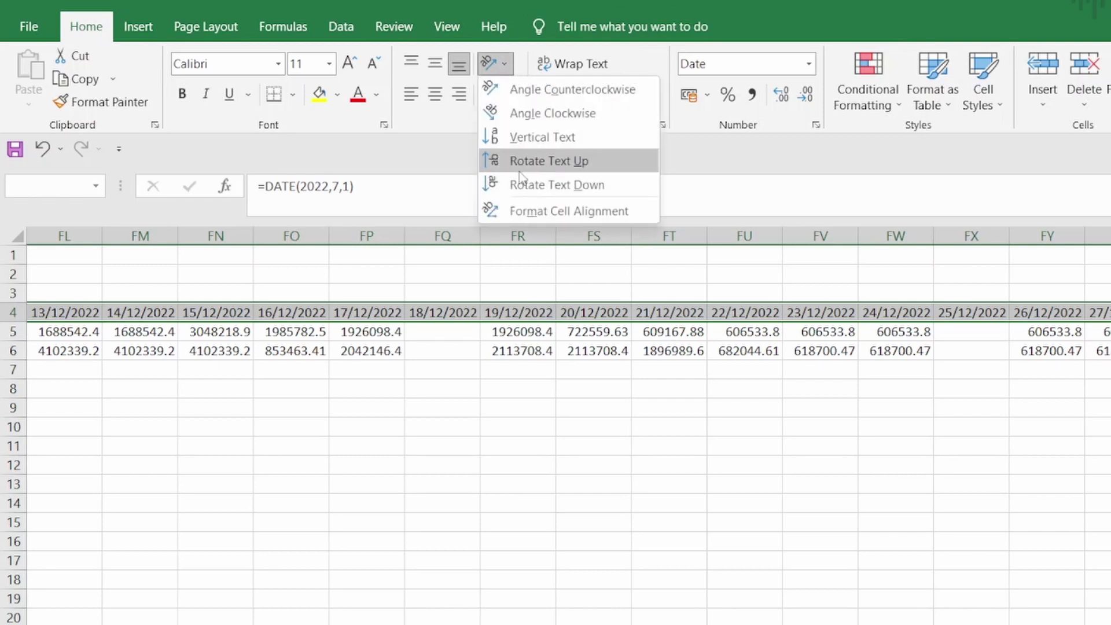
{"action": "left_click", "coordinate": [520, 171]}
- Label cell B7 as Cumm Early Value
{"action": "left_click", "coordinate": [141, 426]}
{"action": "type", "text": "Cumm"}
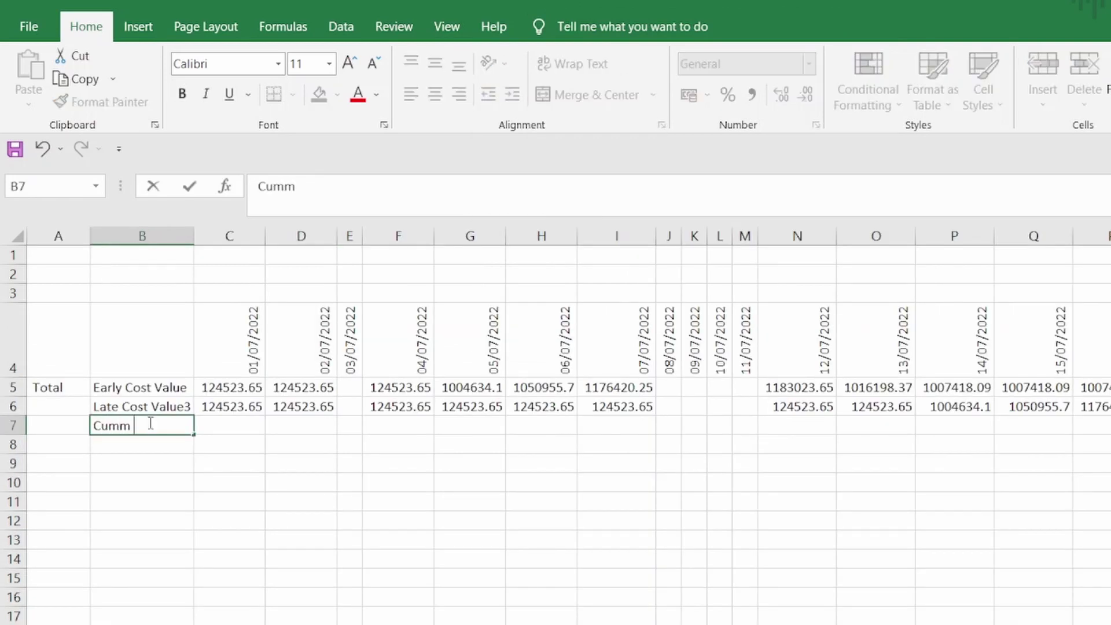
{"action": "type", "text": " Early Value"}
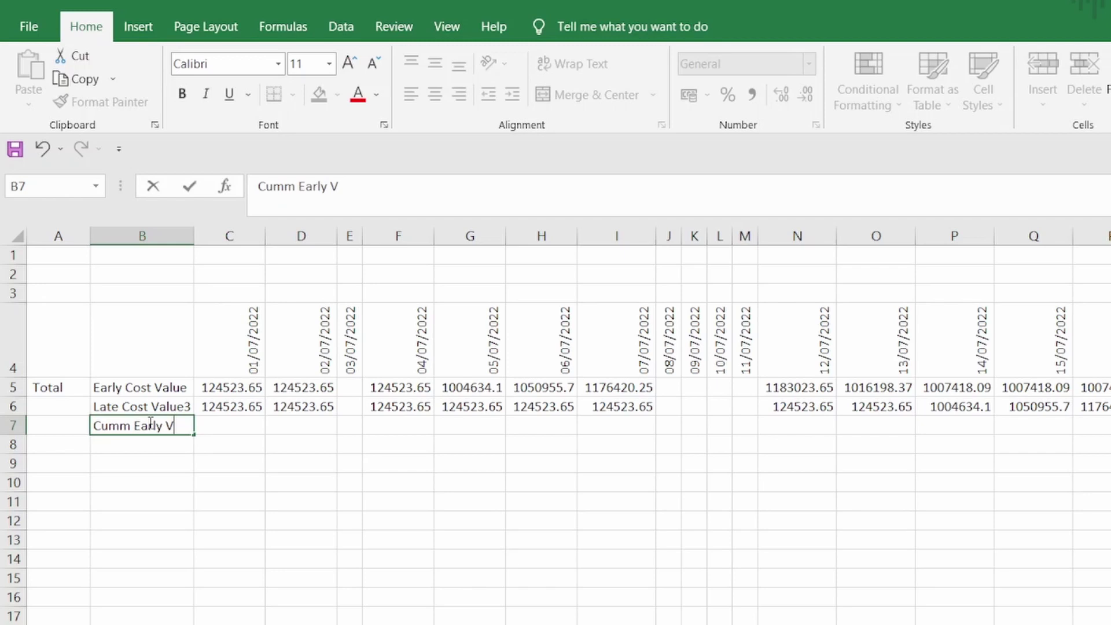
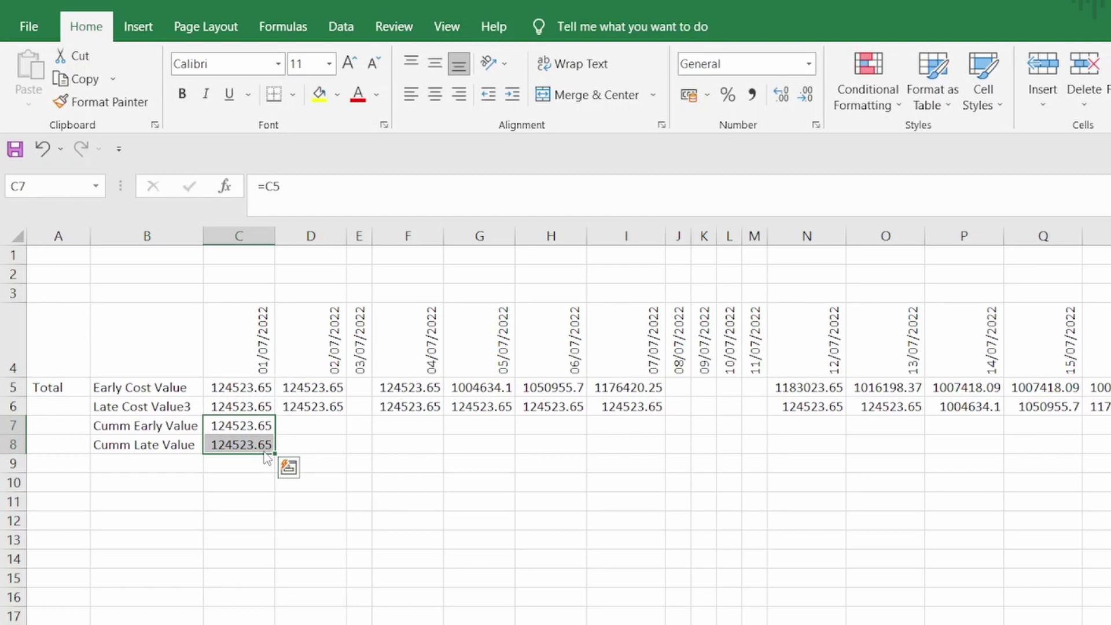
- Check which cost cells the first-day cumulative formulas in C8 and C7 refer to
{"action": "double_click", "coordinate": [264, 452]}
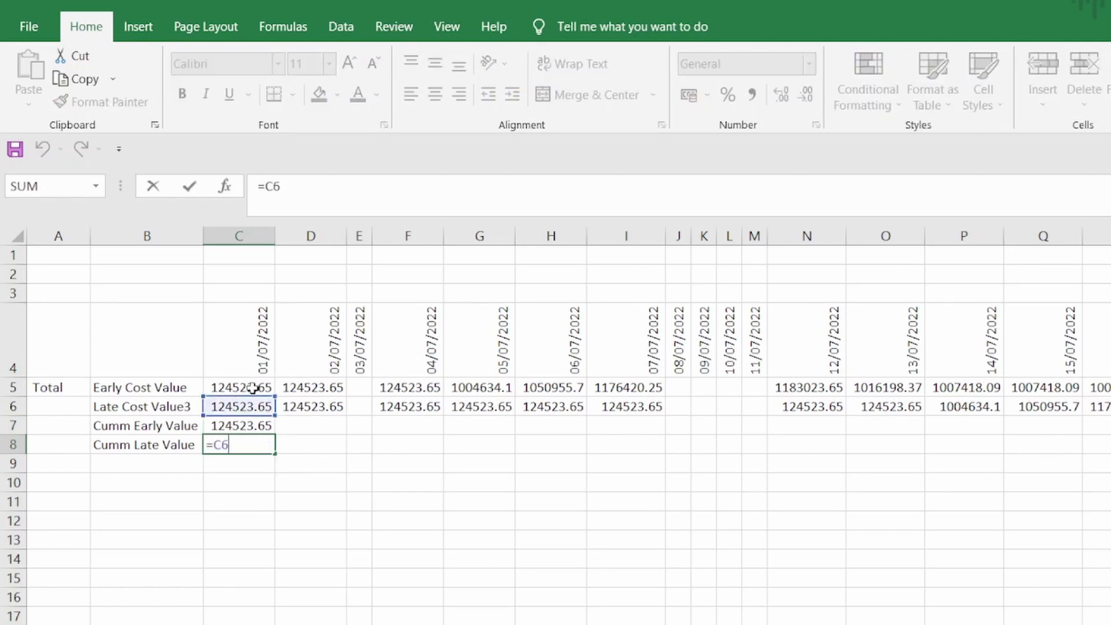
{"action": "left_click", "coordinate": [265, 431]}
{"action": "double_click", "coordinate": [264, 428]}
{"action": "key", "text": "Escape"}
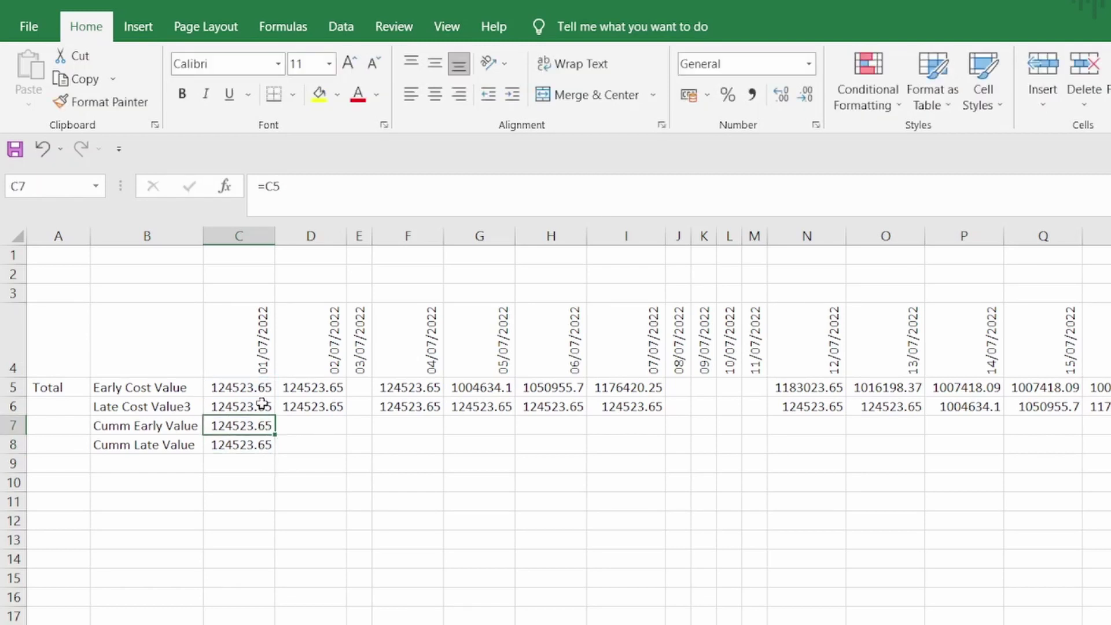
{"action": "left_click", "coordinate": [260, 407]}
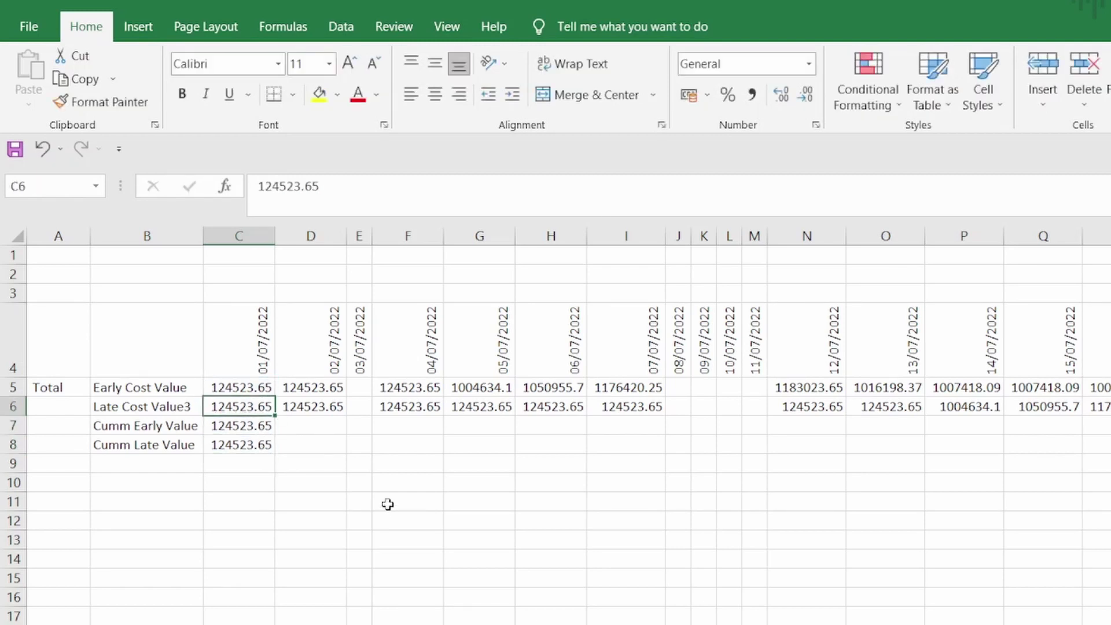
- Fill both cumulative value rows from D7 through GD8 with the running-total formula =C7+D5
{"action": "left_click", "coordinate": [304, 427]}
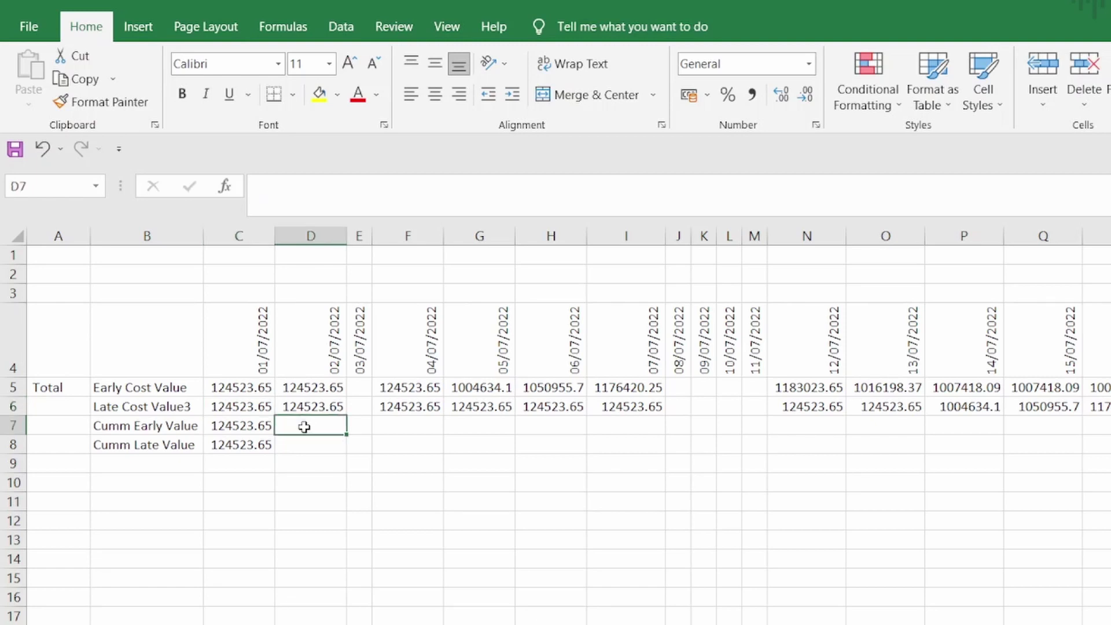
{"action": "left_click", "coordinate": [310, 444]}
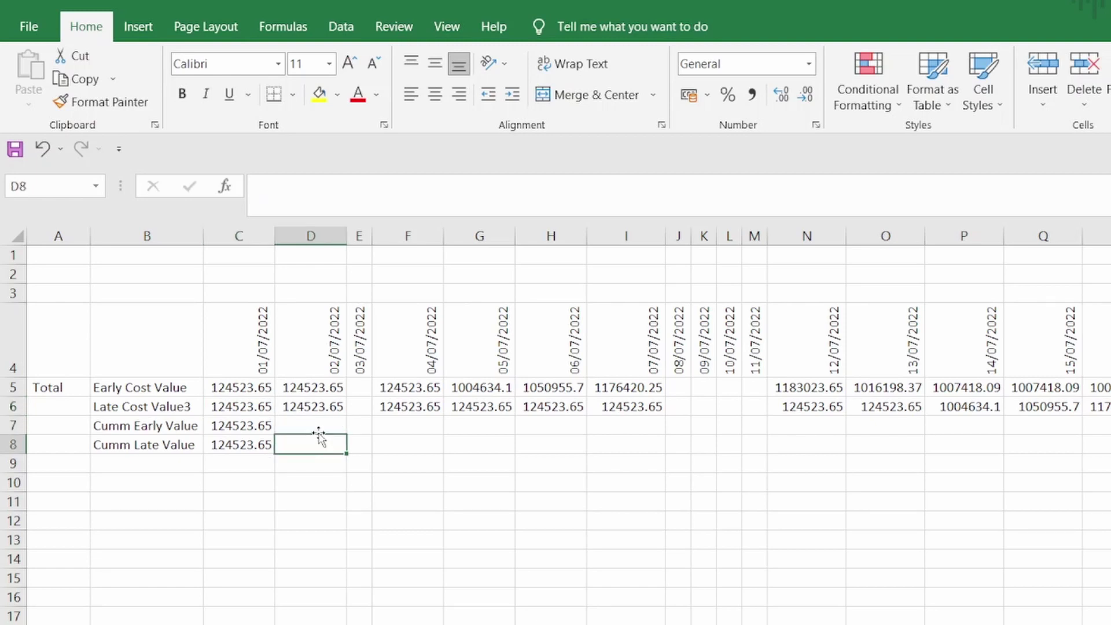
{"action": "left_click", "coordinate": [321, 426]}
{"action": "key", "text": "shift+Down"}
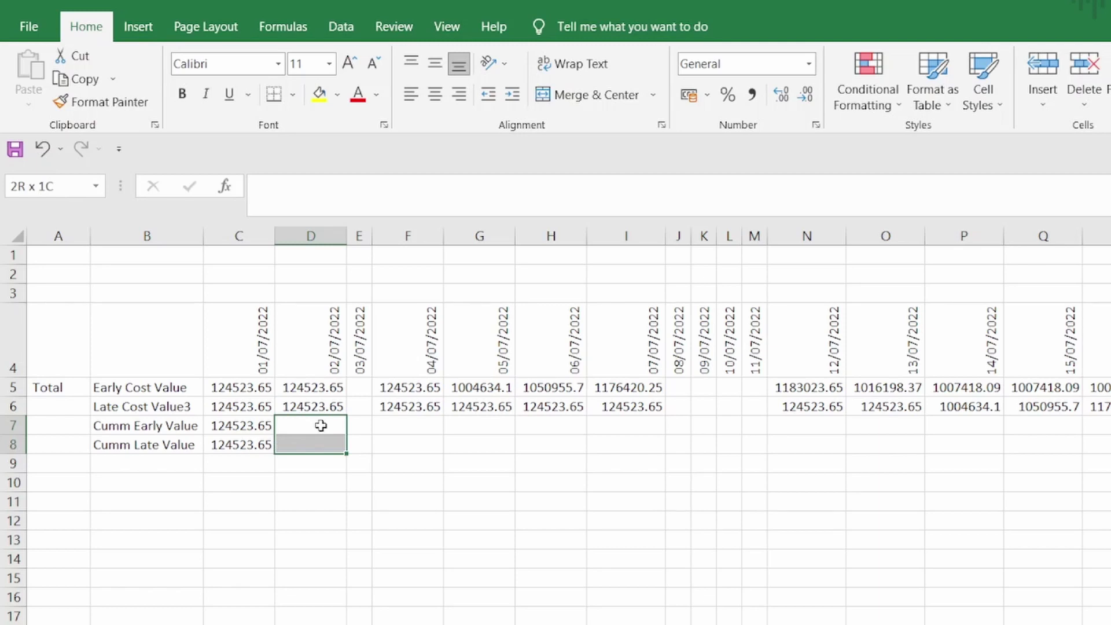
{"action": "key", "text": "ctrl+shift+Right"}
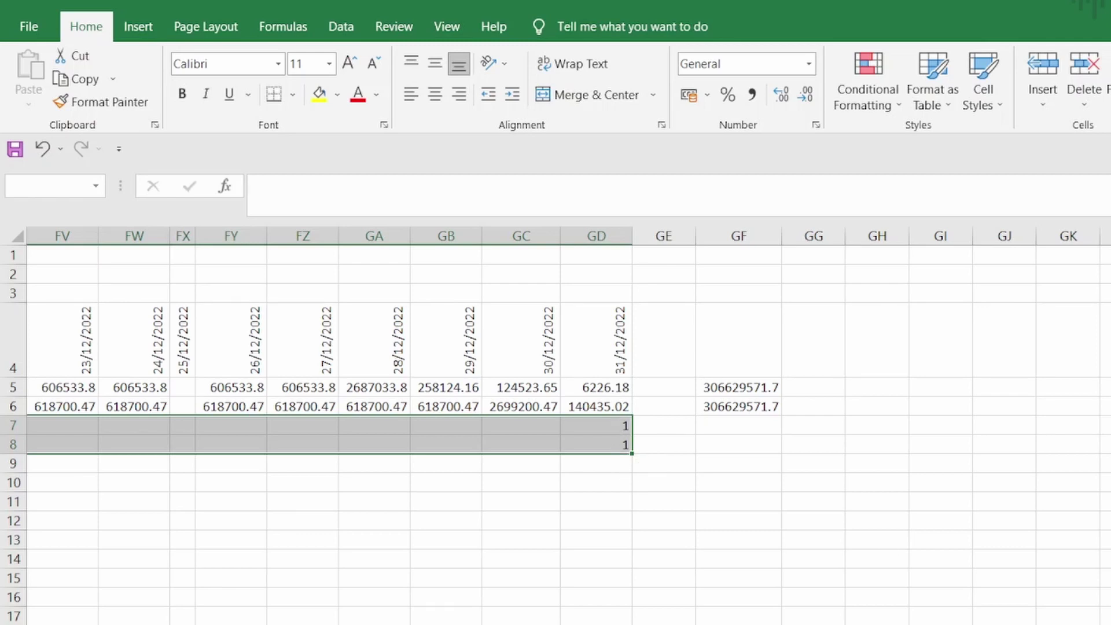
{"action": "scroll", "coordinate": [563, 425], "scroll_direction": "right", "scroll_amount": 1}
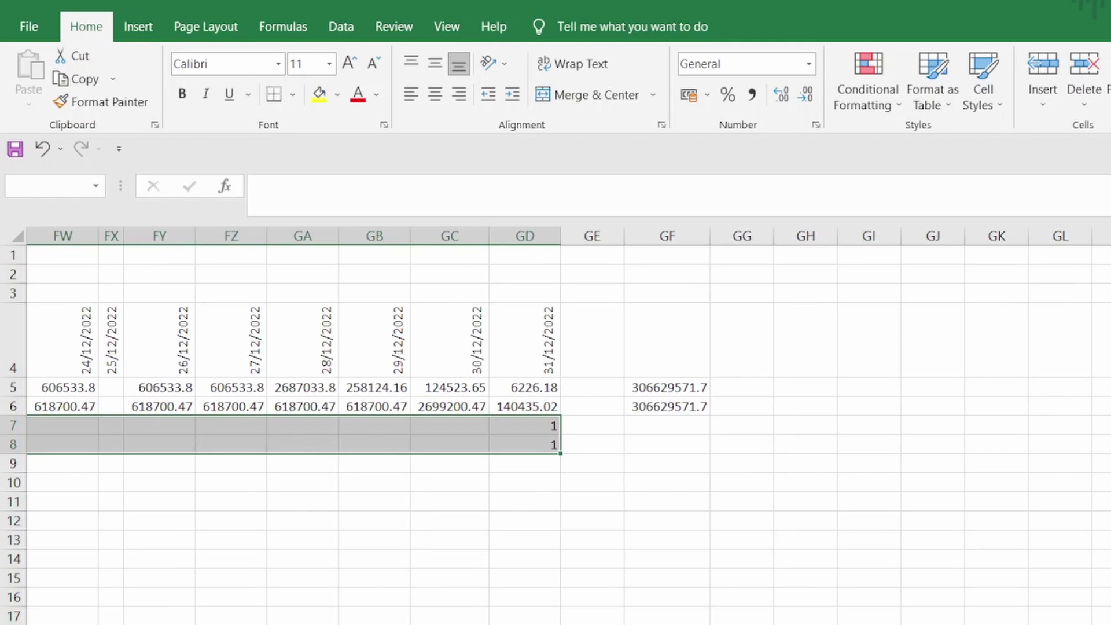
{"action": "key", "text": "ctrl+BackSpace"}
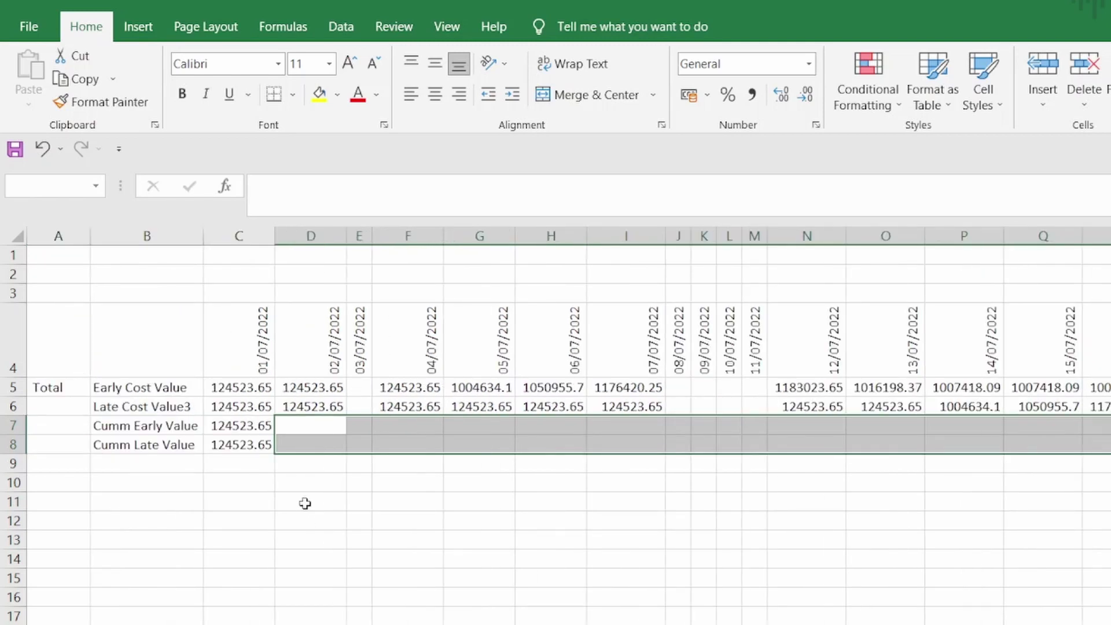
{"action": "type", "text": "="}
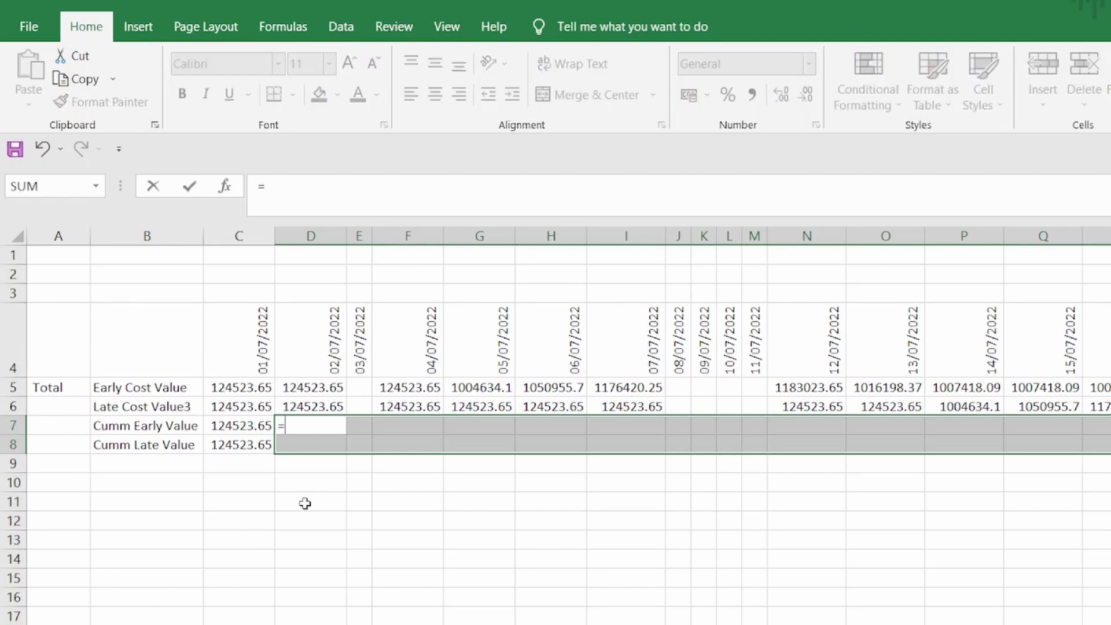
{"action": "key", "text": "Left"}
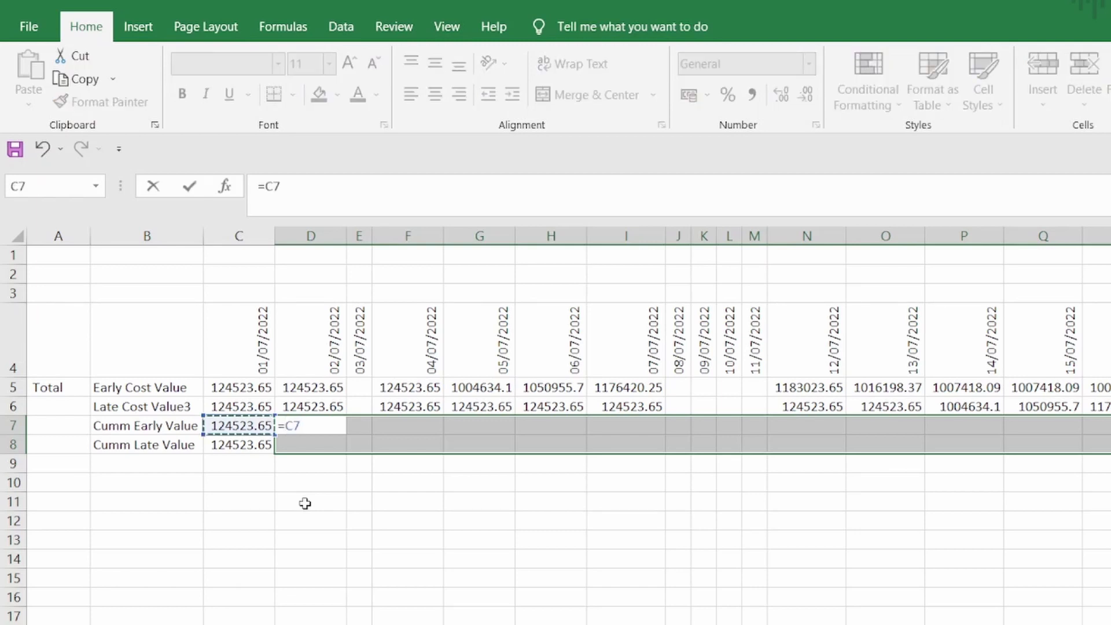
{"action": "type", "text": "+"}
{"action": "key", "text": "Up"}
{"action": "key", "text": "Up"}
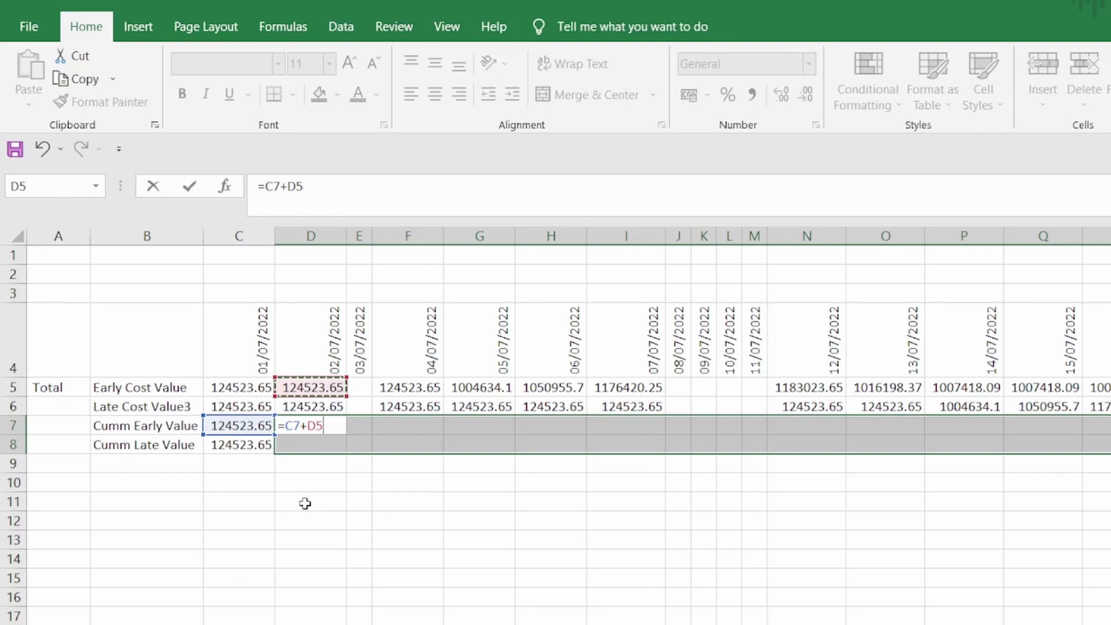
{"action": "key", "text": "ctrl+Return"}
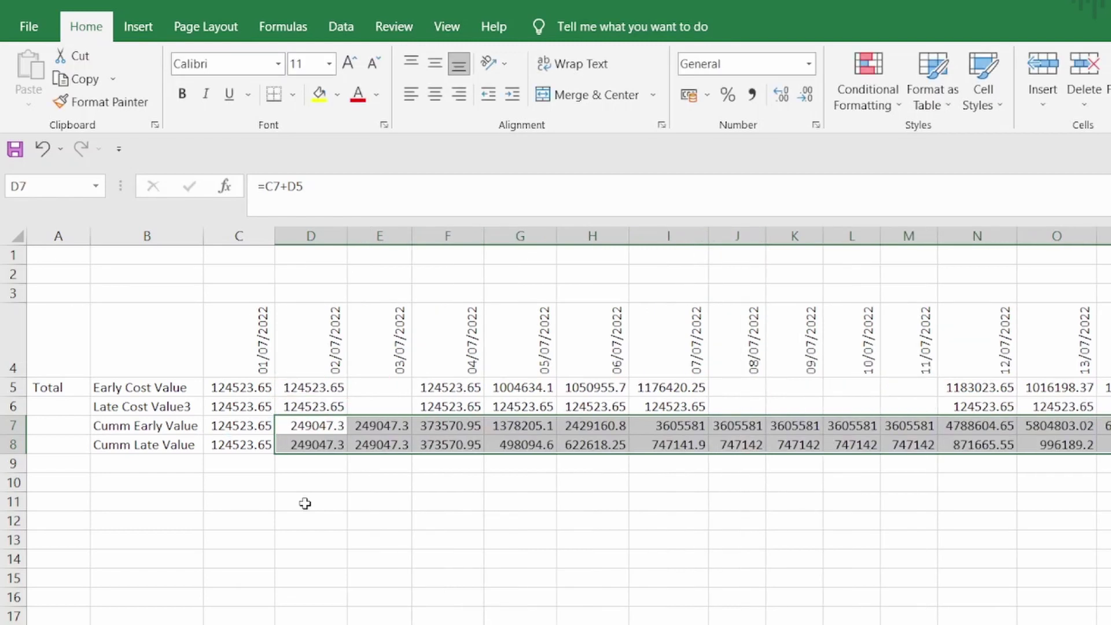
- Check the cell references of the running-total formulas in D8, E8 and E7
{"action": "double_click", "coordinate": [332, 444]}
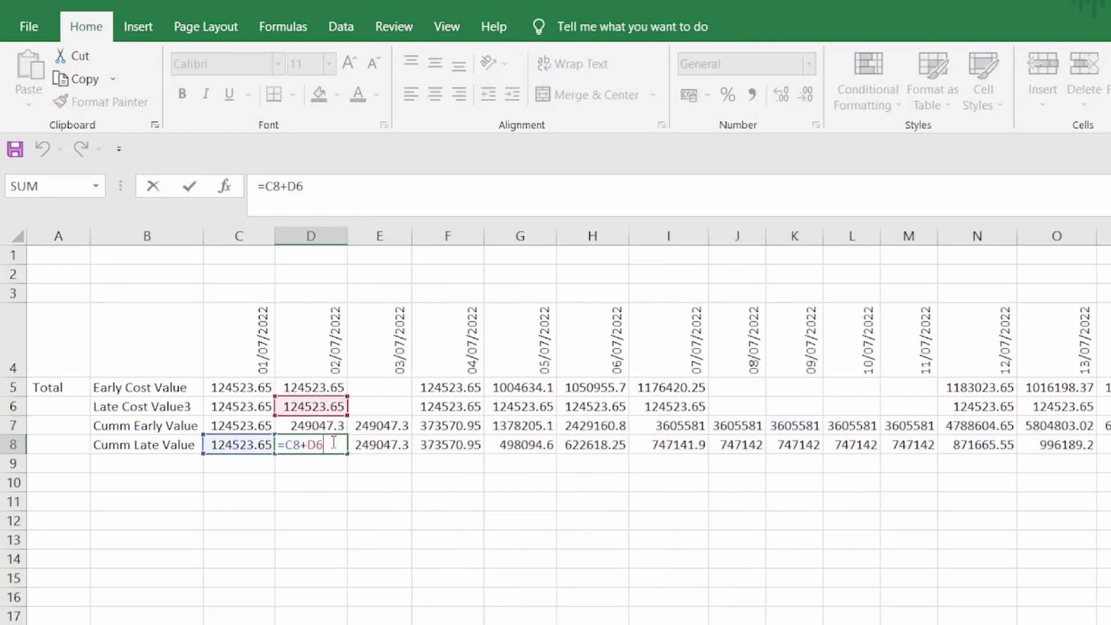
{"action": "key", "text": "Escape"}
{"action": "double_click", "coordinate": [370, 443]}
{"action": "key", "text": "Escape"}
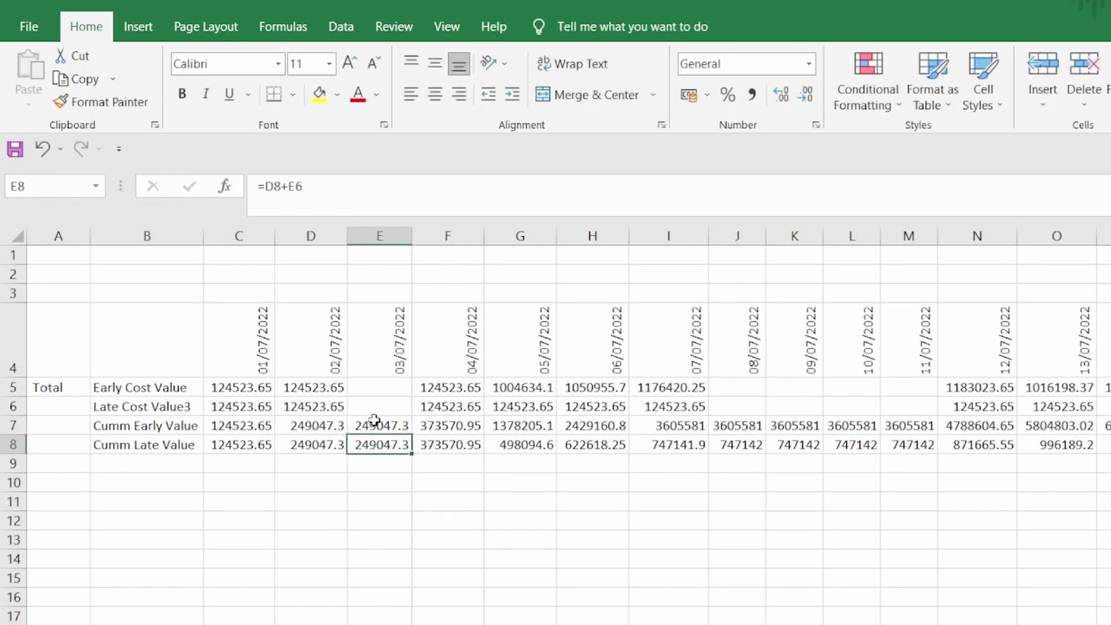
{"action": "key", "text": "Up"}
{"action": "key", "text": "Up"}
{"action": "key", "text": "Up"}
{"action": "double_click", "coordinate": [375, 424]}
{"action": "key", "text": "Escape"}
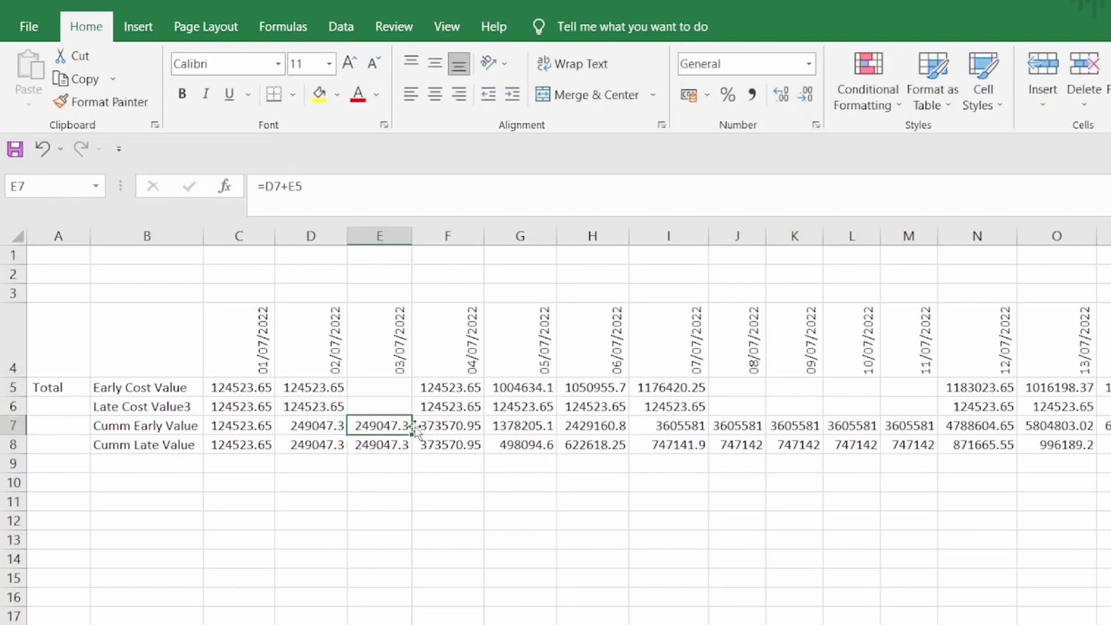
- Compare the final cumulative values in column GD with the early and late cost totals in GF5 and GF6
{"action": "double_click", "coordinate": [412, 425]}
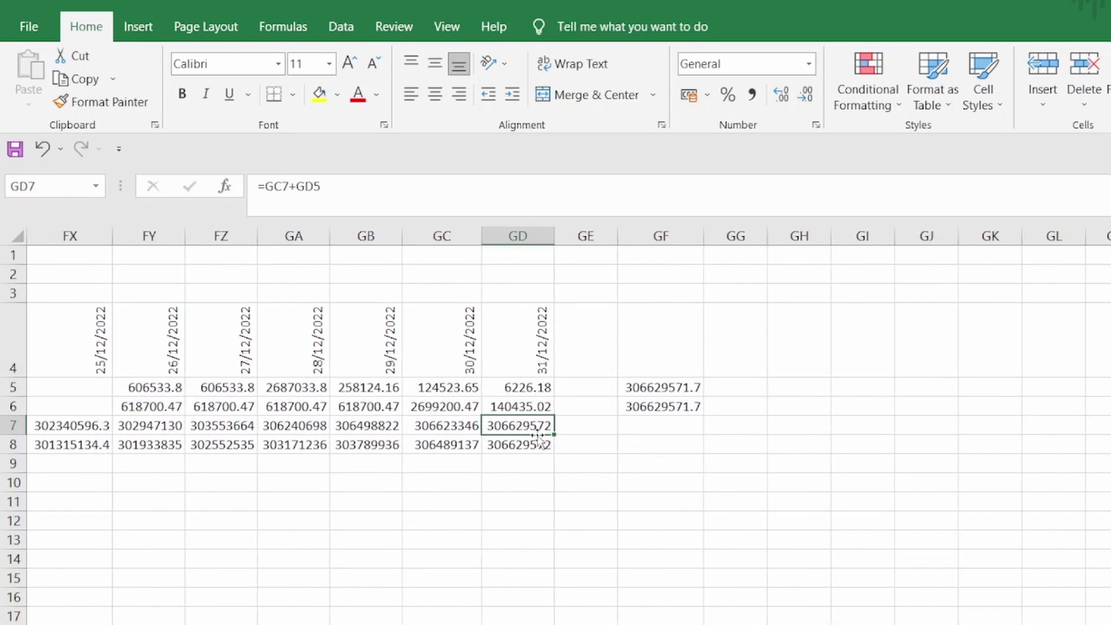
{"action": "left_click", "coordinate": [647, 387]}
{"action": "left_click", "coordinate": [645, 407]}
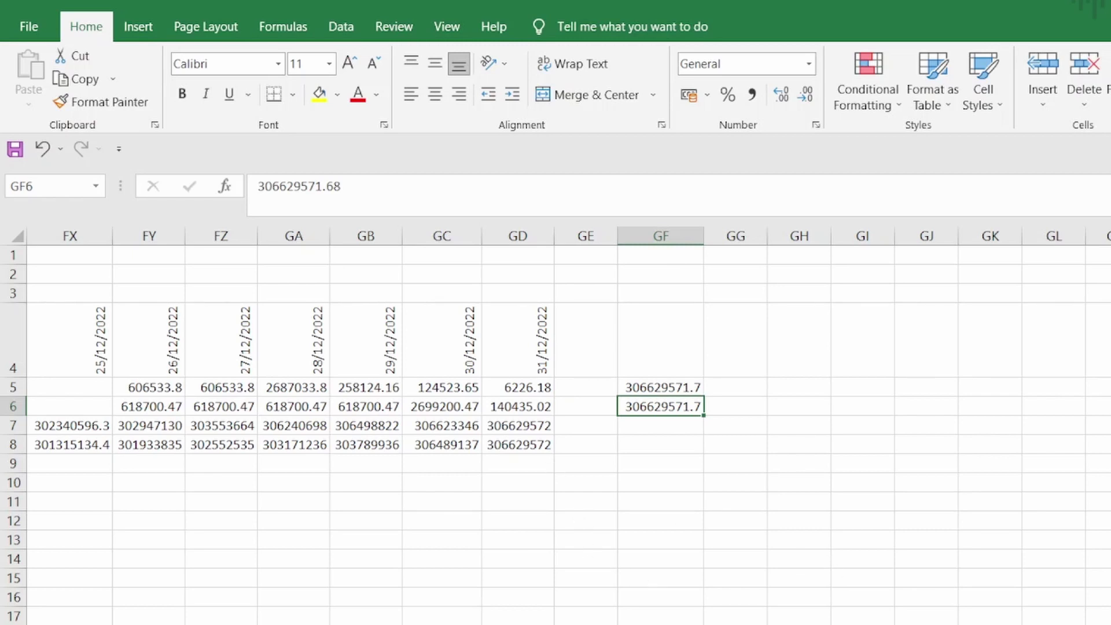
{"action": "scroll", "coordinate": [556, 405], "scroll_direction": "left", "scroll_amount": 3}
{"action": "scroll", "coordinate": [556, 405], "scroll_direction": "right", "scroll_amount": 3}
{"action": "scroll", "coordinate": [555, 405], "scroll_direction": "right", "scroll_amount": 2}
{"action": "scroll", "coordinate": [555, 405], "scroll_direction": "left", "scroll_amount": 20}
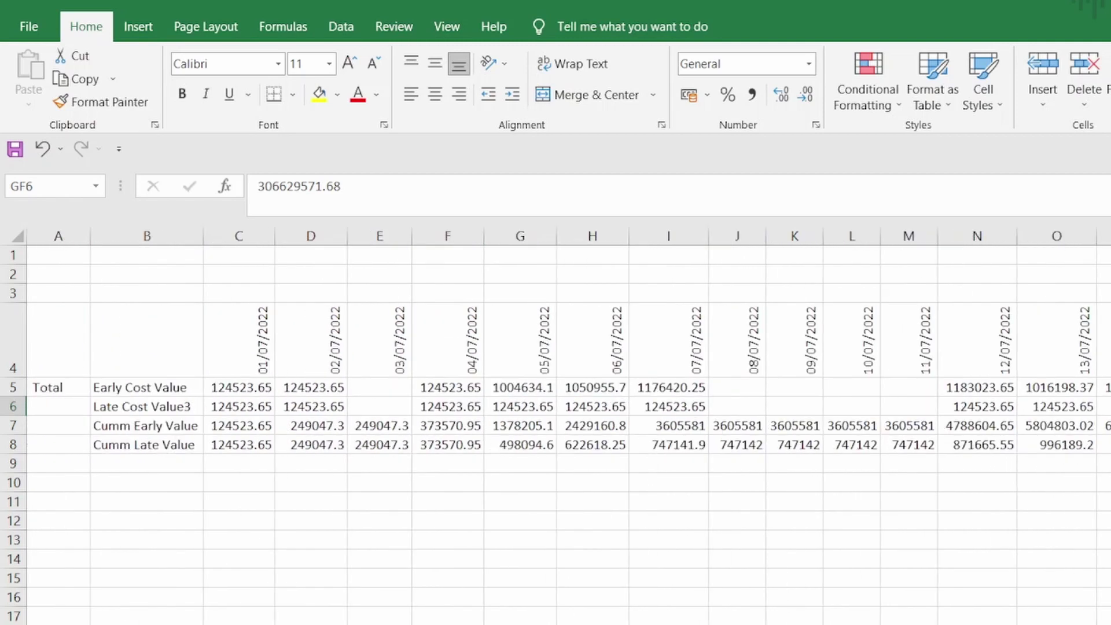
- Label cell B9 as Cumm Early %
{"action": "left_click", "coordinate": [174, 459]}
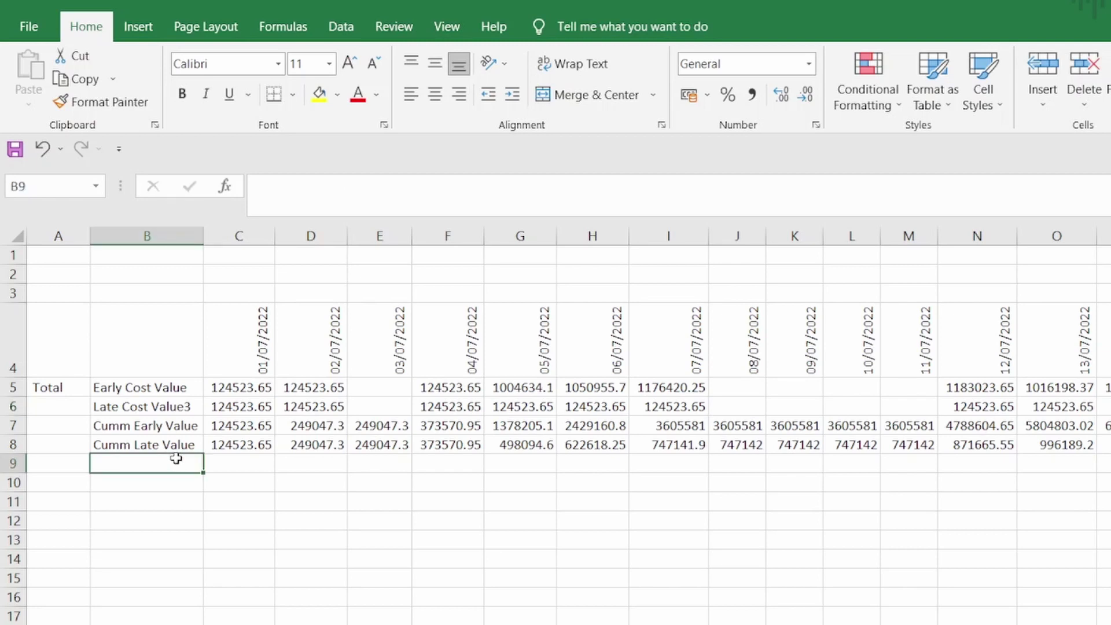
{"action": "type", "text": "Cumm E"}
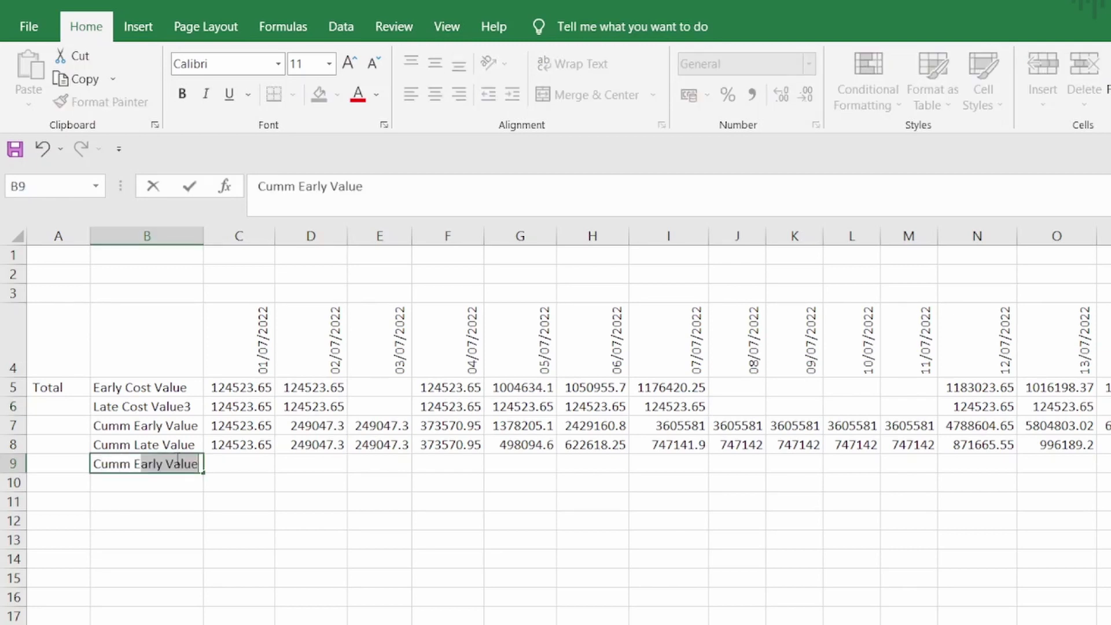
{"action": "type", "text": "arly V"}
{"action": "key", "text": "BackSpace"}
{"action": "key", "text": "BackSpace"}
{"action": "type", "text": "%"}
{"action": "key", "text": "Return"}
- Label cell B10 as Cumm Late %
{"action": "type", "text": "Cumm"}
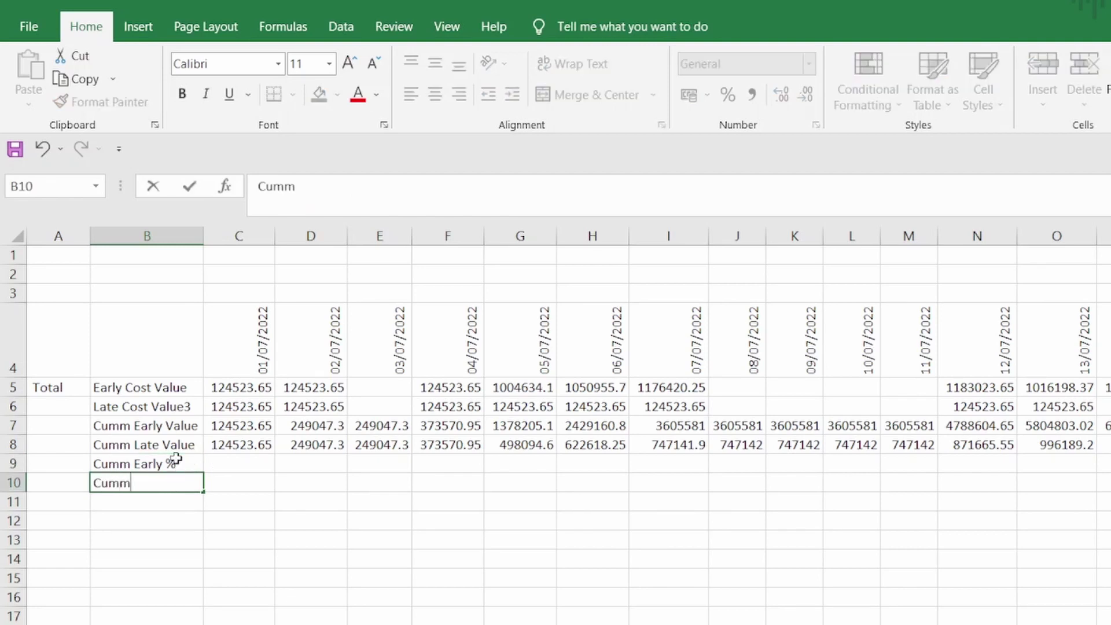
{"action": "type", "text": " Late "}
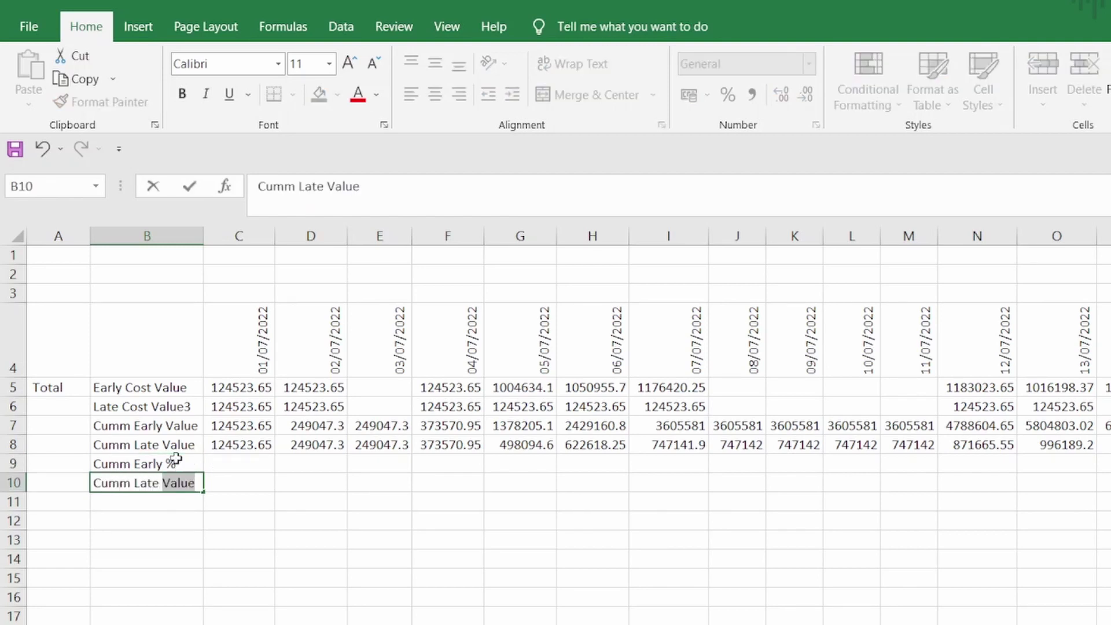
{"action": "type", "text": "%"}
{"action": "key", "text": "Return"}
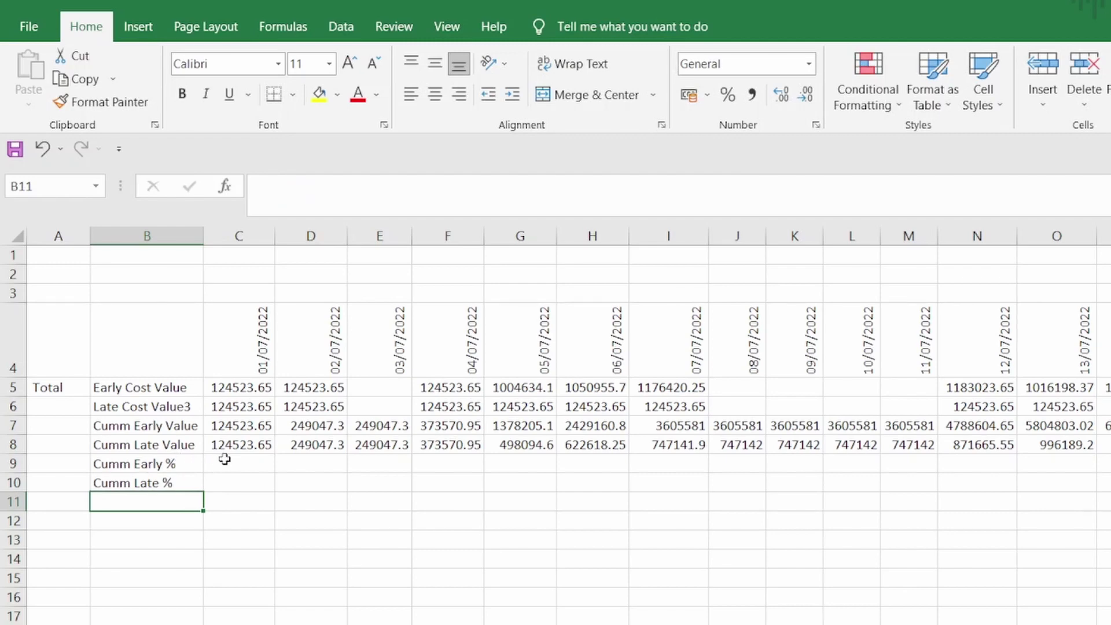
- Locate the cell holding the final cumulative early value in row 7, under 31/12/2022
{"action": "left_click", "coordinate": [242, 444]}
{"action": "key", "text": "Up"}
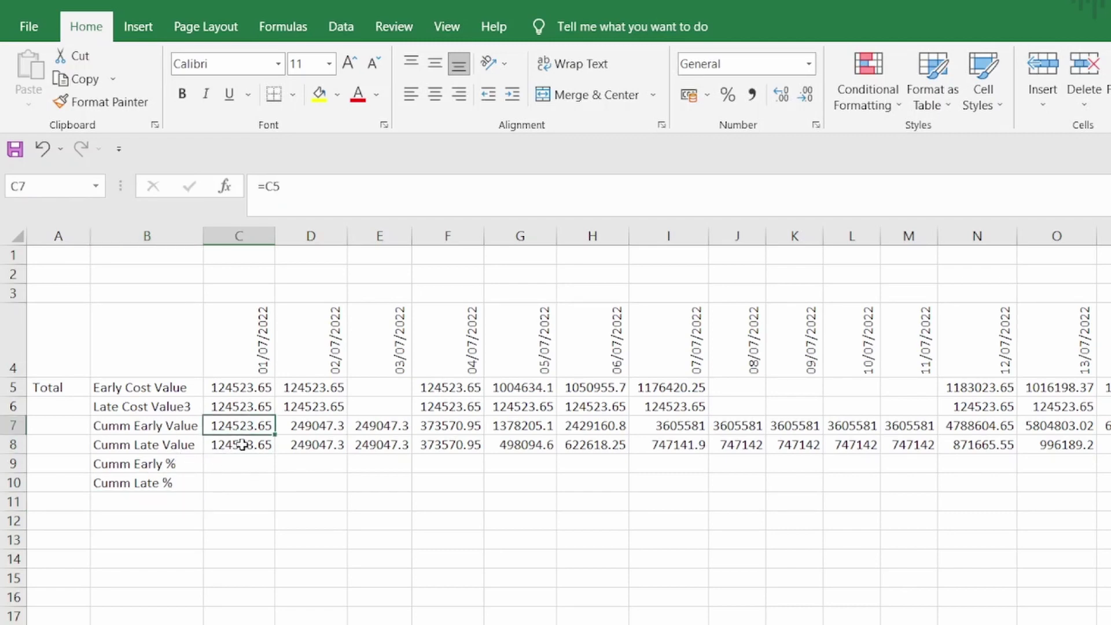
{"action": "key", "text": "ctrl+Right"}
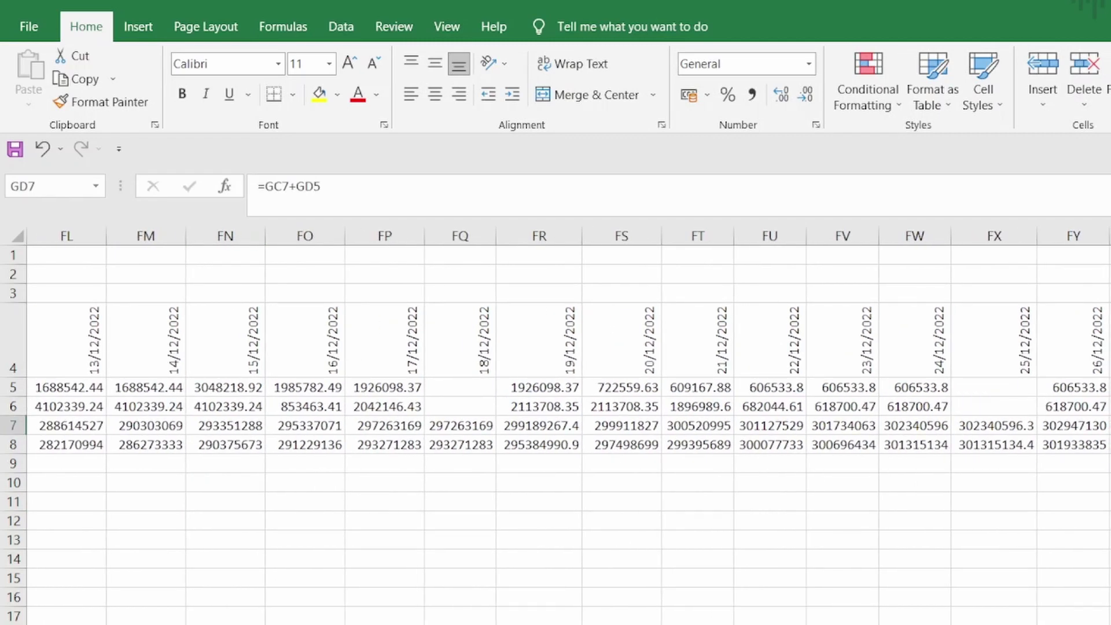
{"action": "scroll", "coordinate": [378, 358], "scroll_direction": "right", "scroll_amount": 5}
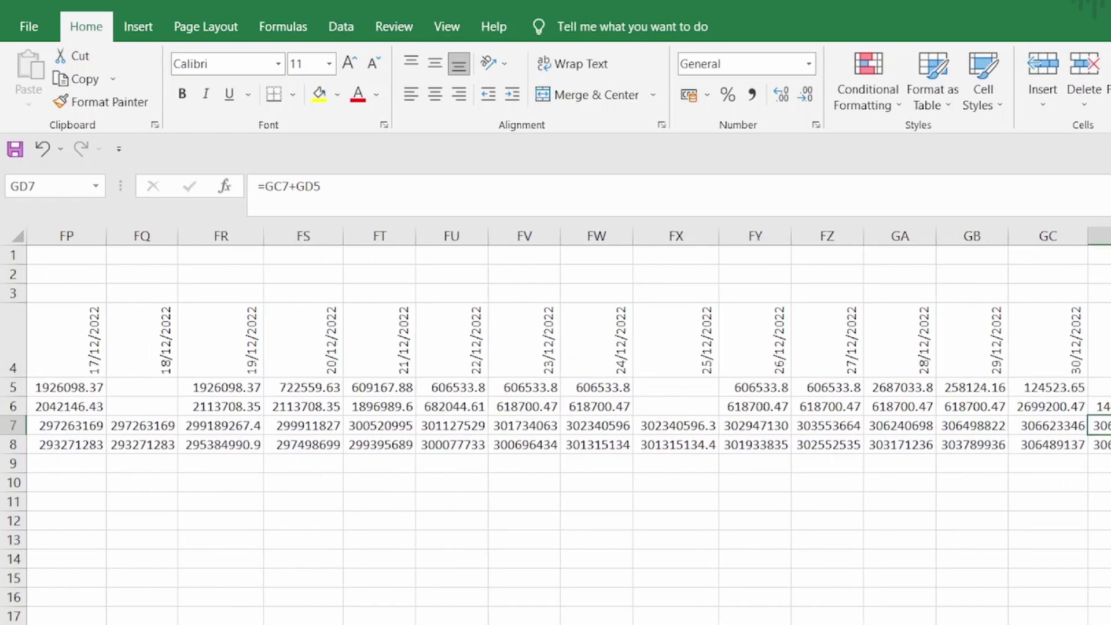
{"action": "left_click", "coordinate": [47, 185]}
{"action": "key", "text": "Escape"}
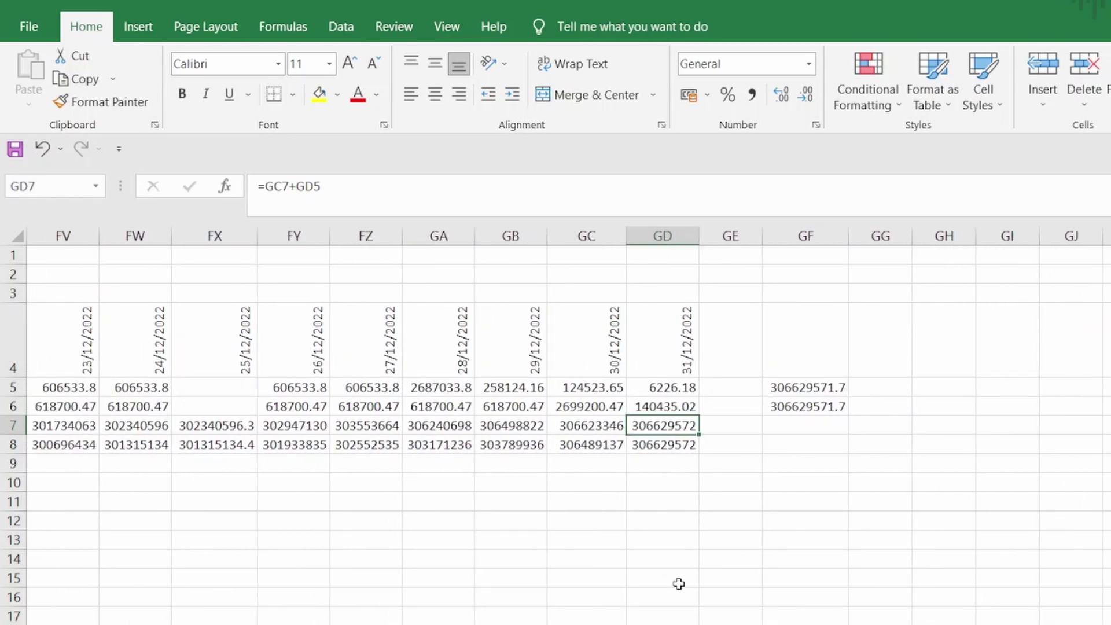
{"action": "key", "text": "ctrl+Left"}
{"action": "key", "text": "Left"}
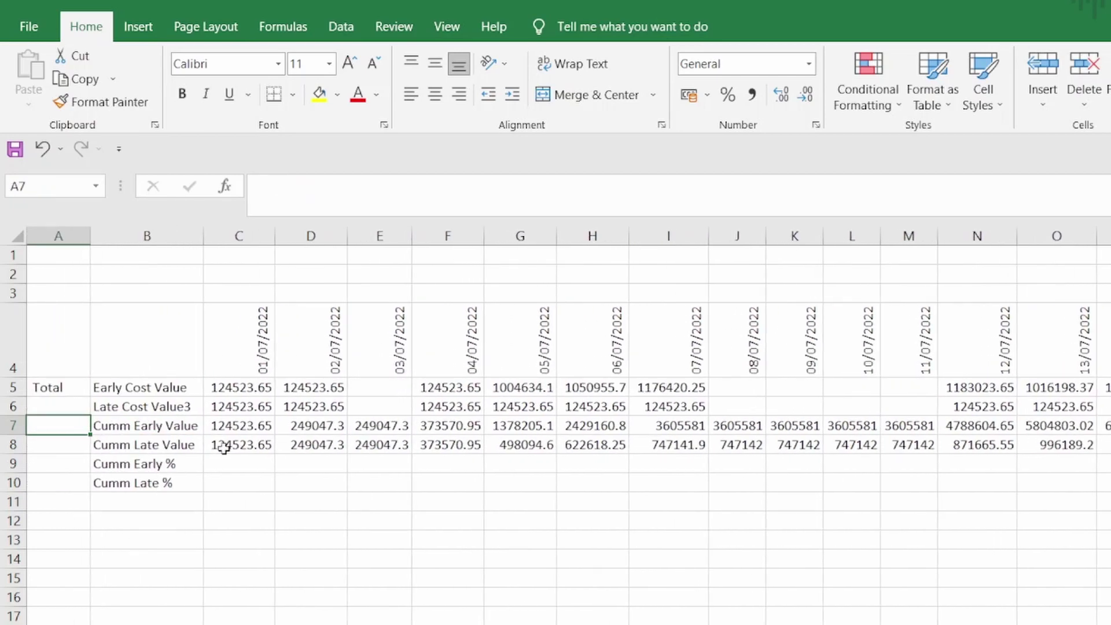
- Enter the placeholder value 1 in GD9:GD10 to mark the end of the cumulative percentage rows
{"action": "left_click_drag", "start_coordinate": [233, 459], "coordinate": [234, 481]}
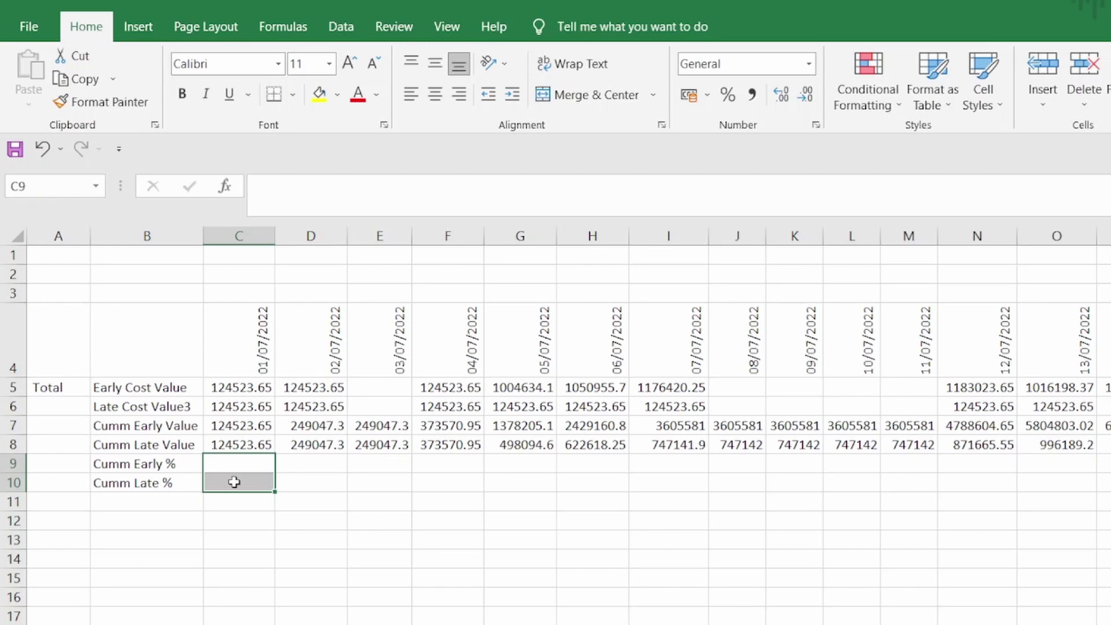
{"action": "key", "text": "Up"}
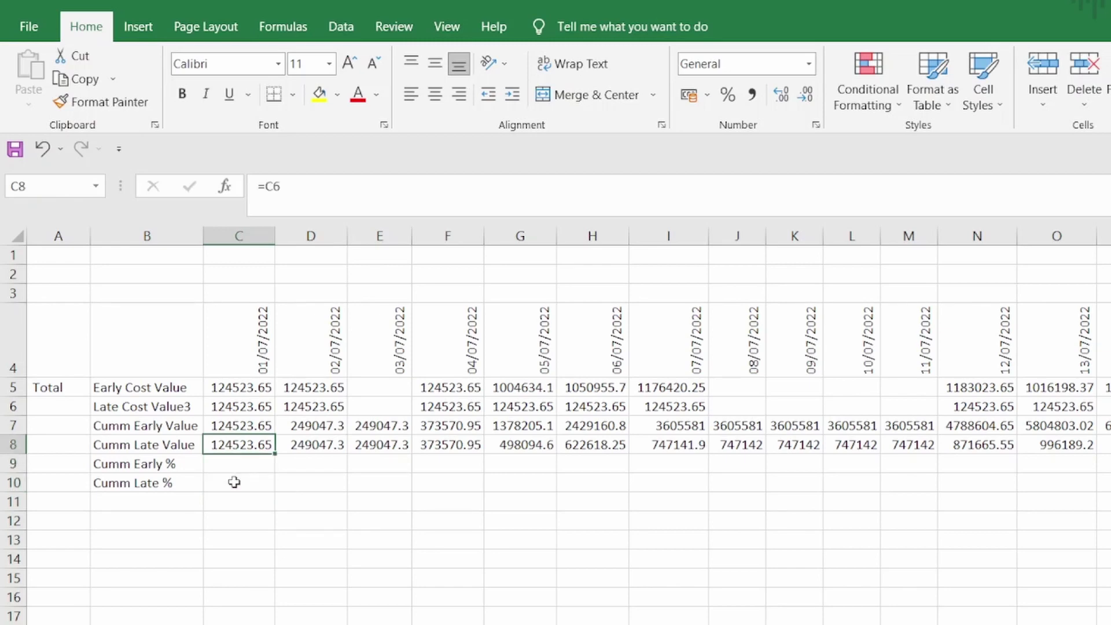
{"action": "key", "text": "ctrl+Right"}
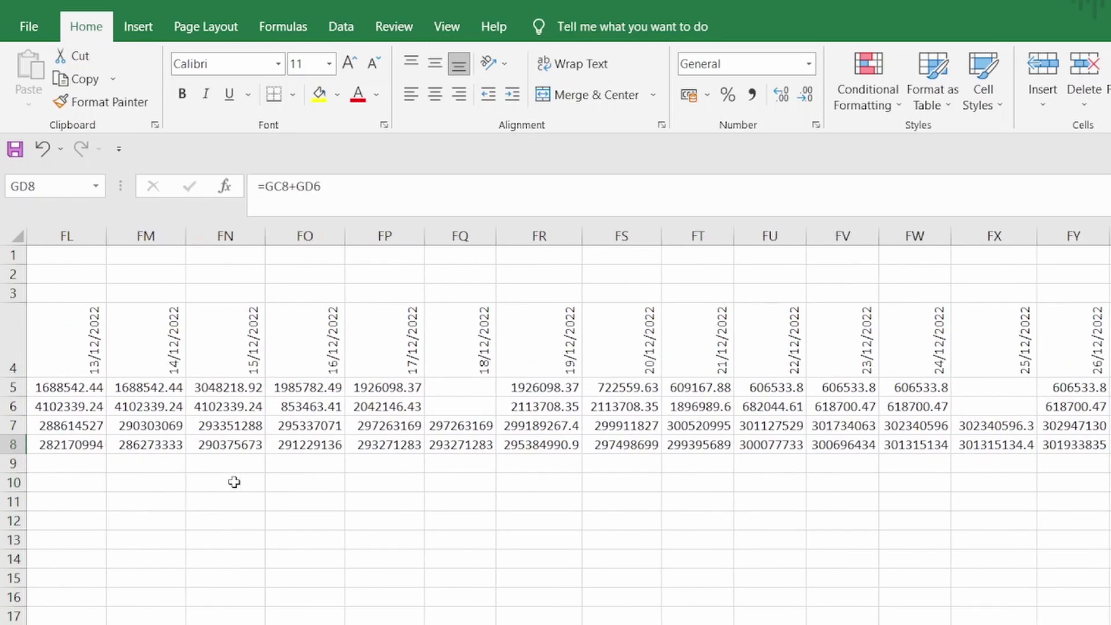
{"action": "key", "text": "Down"}
{"action": "key", "text": "shift+Down"}
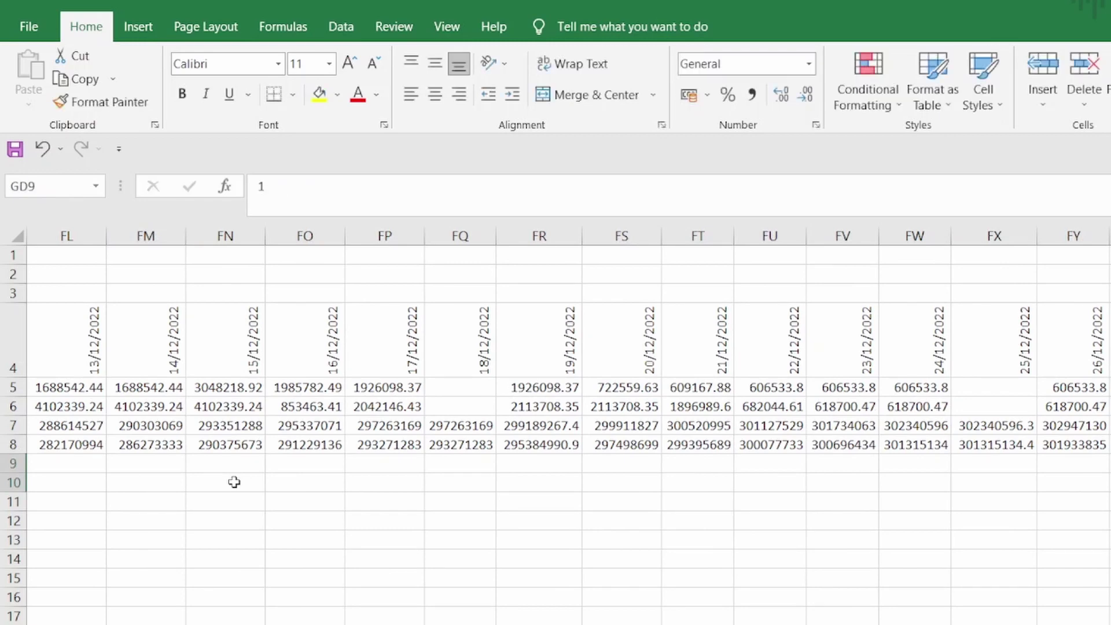
- Fill C9:GD10 with the cumulative percentage formula =C7/$GD$7, keeping the GD7 reference absolute
{"action": "key", "text": "ctrl+Left"}
{"action": "key", "text": "Right"}
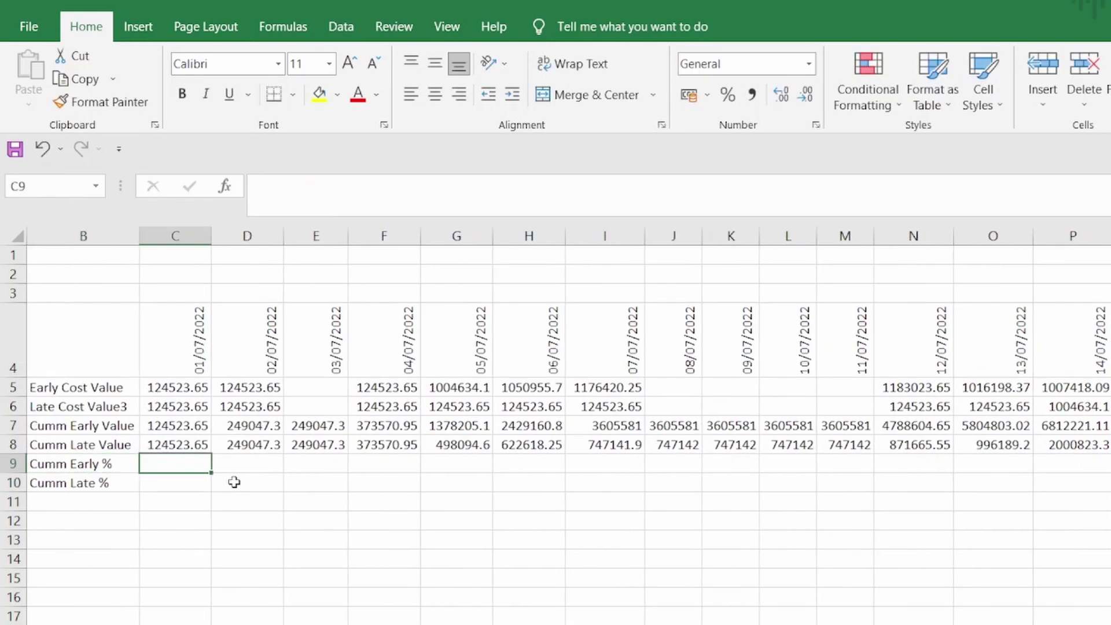
{"action": "key", "text": "shift+Down"}
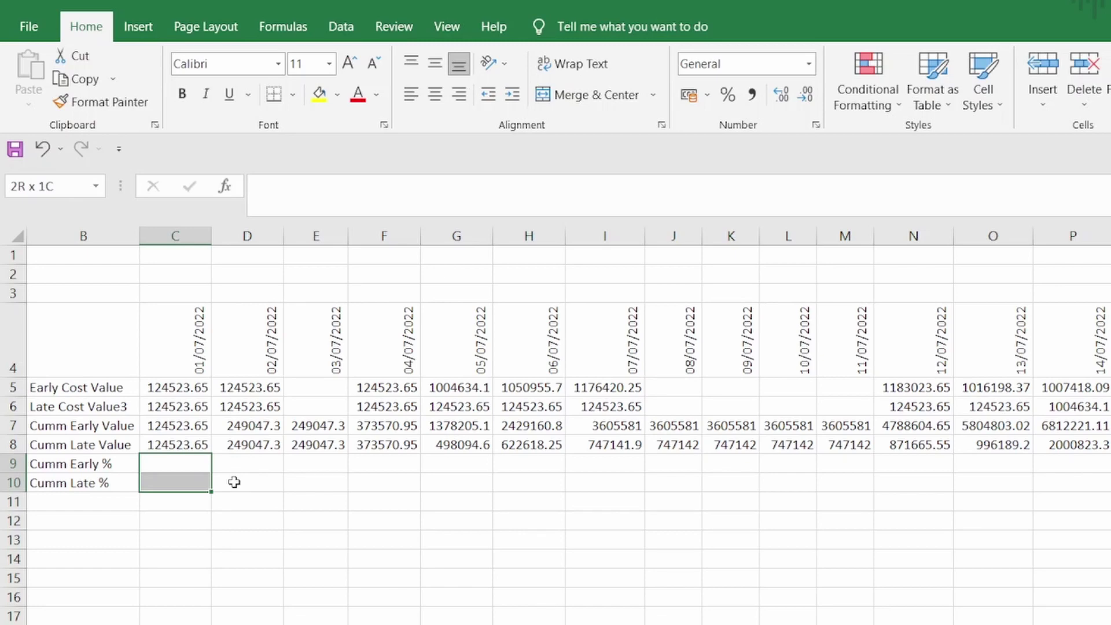
{"action": "key", "text": "ctrl+shift+Right"}
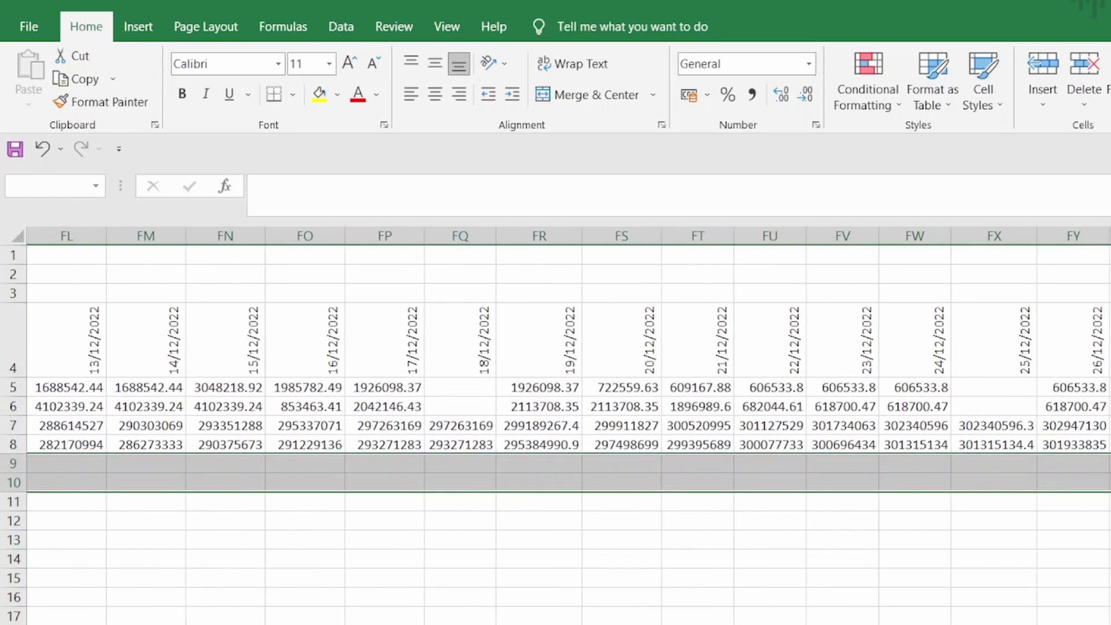
{"action": "key", "text": "ctrl+BackSpace"}
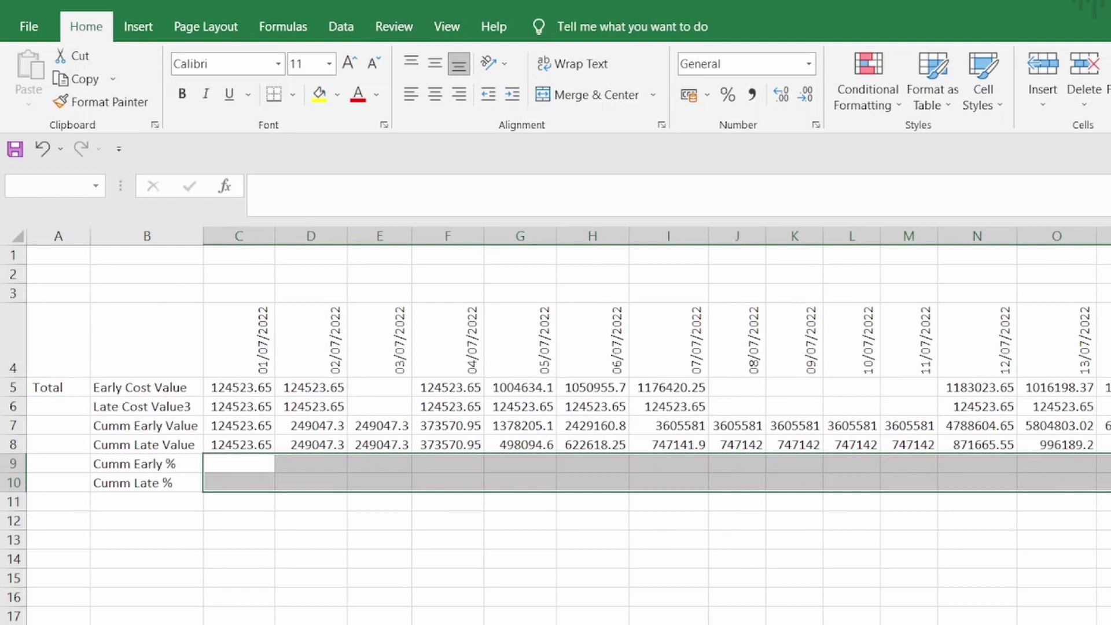
{"action": "type", "text": "="}
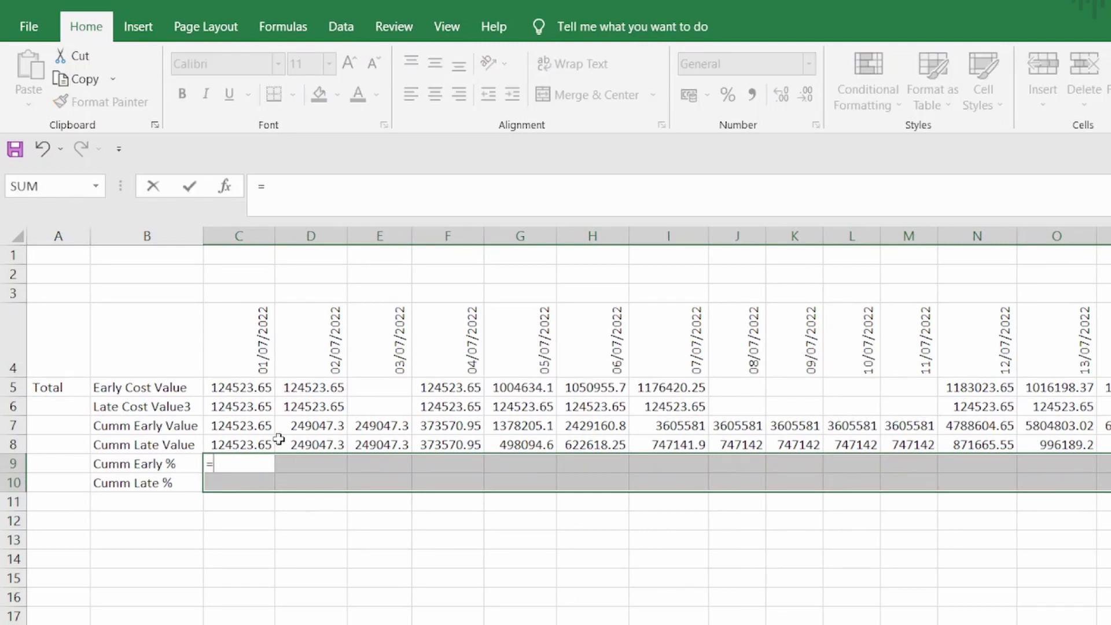
{"action": "left_click", "coordinate": [244, 431]}
{"action": "type", "text": "/"}
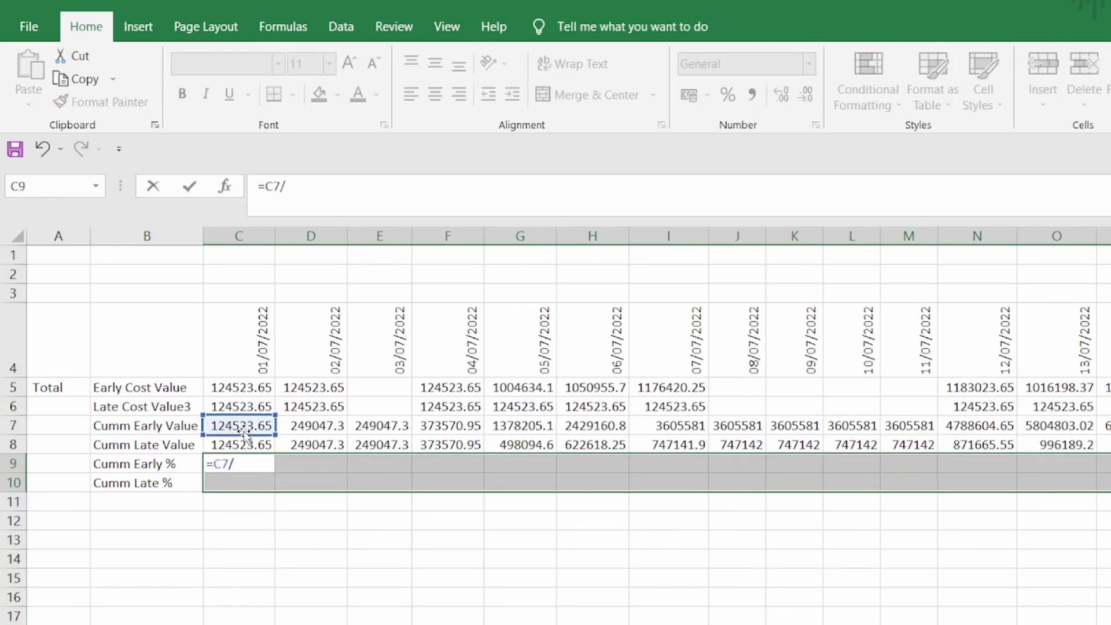
{"action": "type", "text": "gd7"}
{"action": "key", "text": "F4"}
{"action": "key", "text": "ctrl+Return"}
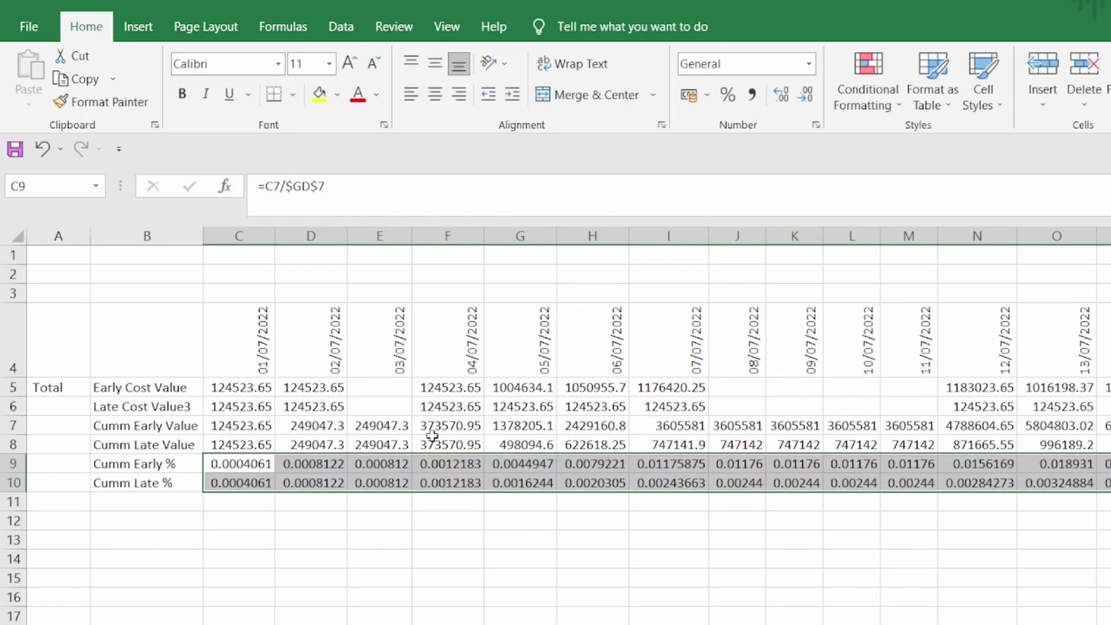
- Check the cell references of the percentage formulas in E9, F10, F9 and G10
{"action": "left_click", "coordinate": [388, 465]}
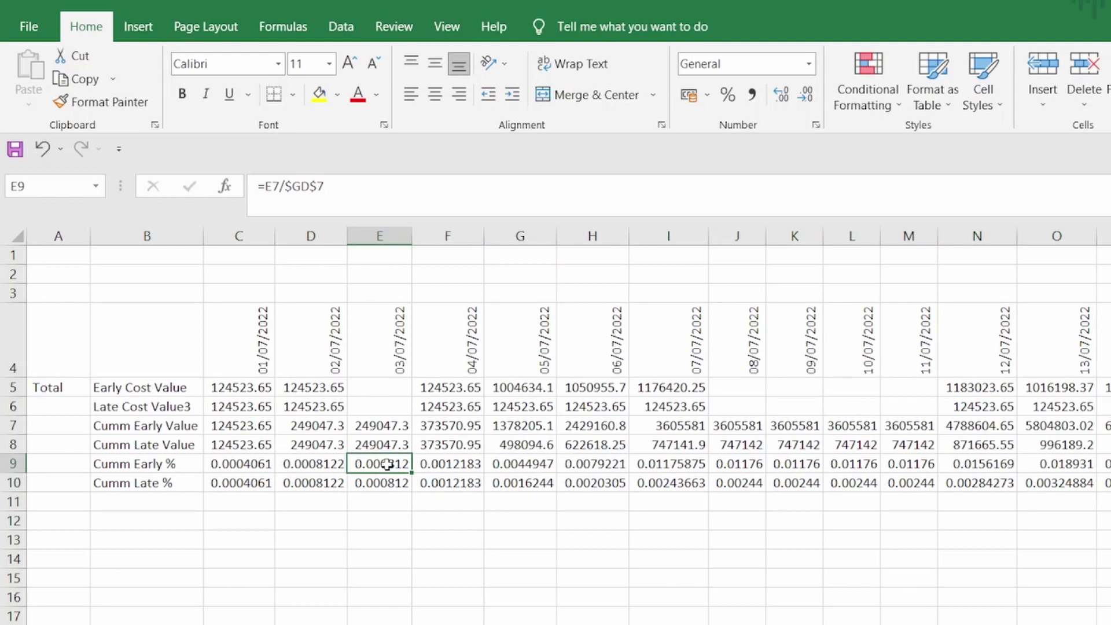
{"action": "left_click", "coordinate": [460, 484]}
{"action": "left_click", "coordinate": [473, 465]}
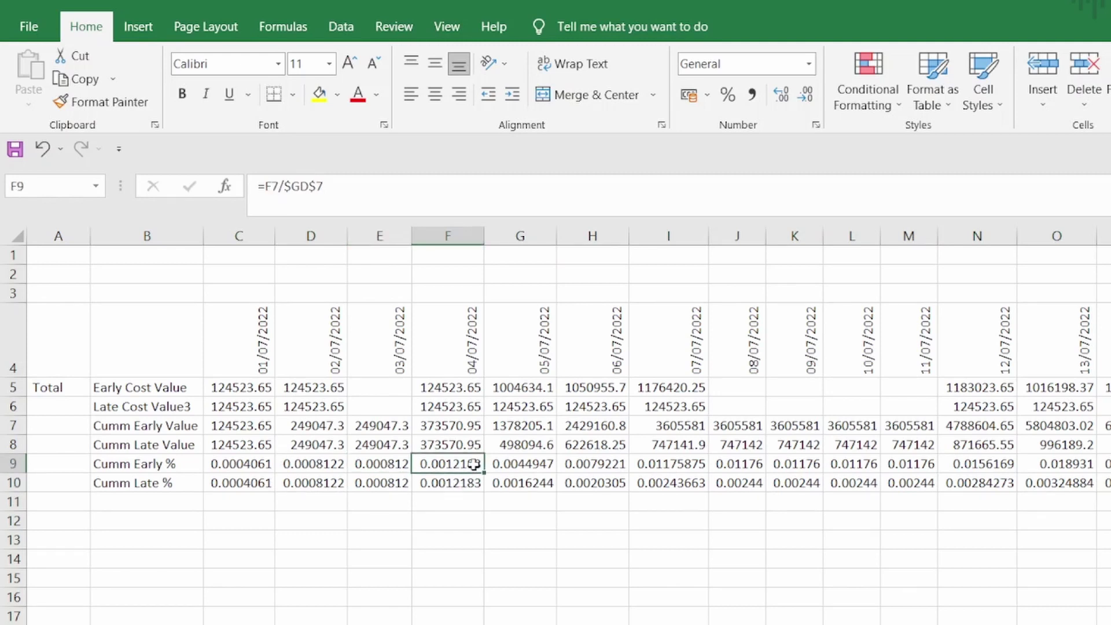
{"action": "double_click", "coordinate": [473, 465]}
{"action": "key", "text": "Escape"}
{"action": "double_click", "coordinate": [509, 484]}
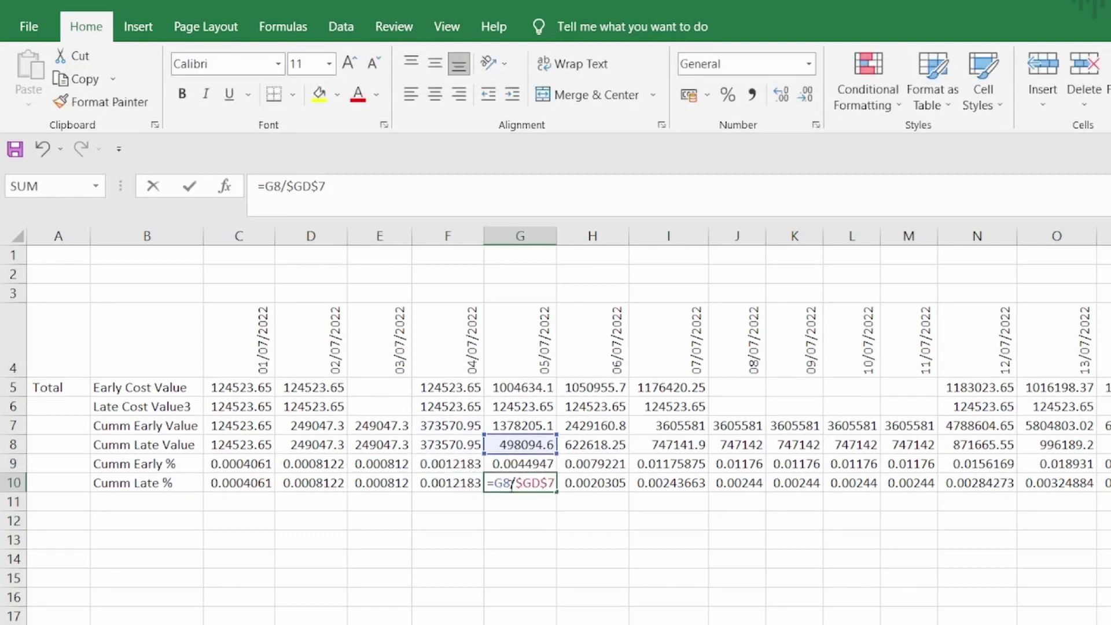
{"action": "key", "text": "Escape"}
- Round the cumulative percentage formulas in C9:GD10 to five digits with =ROUND(C7/$GD$7,5)
{"action": "left_click", "coordinate": [232, 463]}
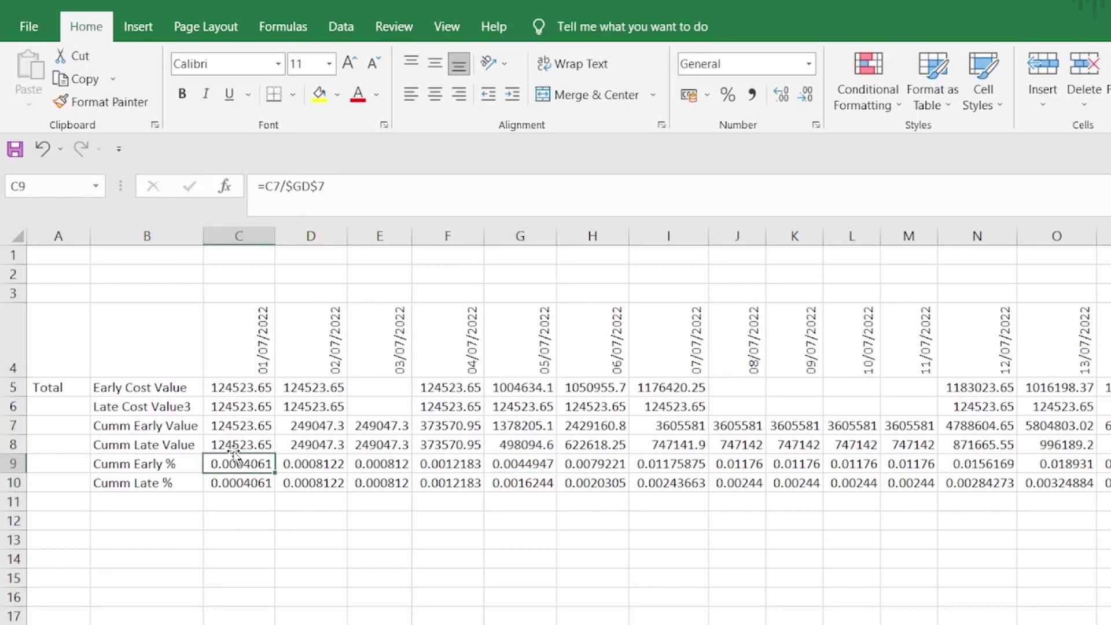
{"action": "left_click_drag", "start_coordinate": [236, 457], "coordinate": [237, 482]}
{"action": "key", "text": "ctrl+shift+Right"}
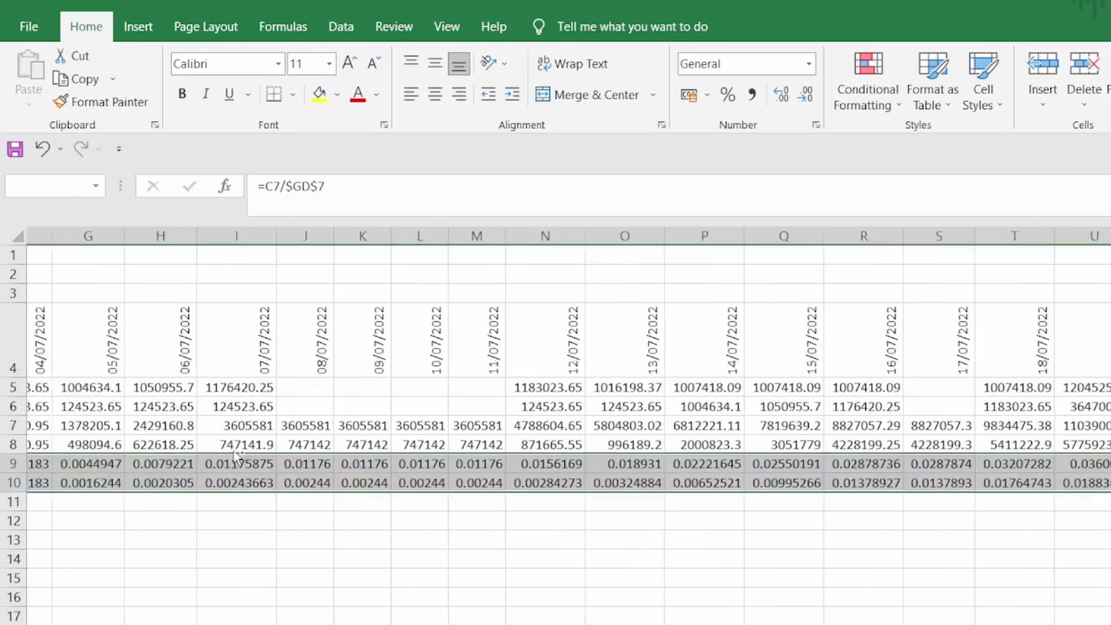
{"action": "left_click", "coordinate": [261, 191]}
{"action": "type", "text": "round"}
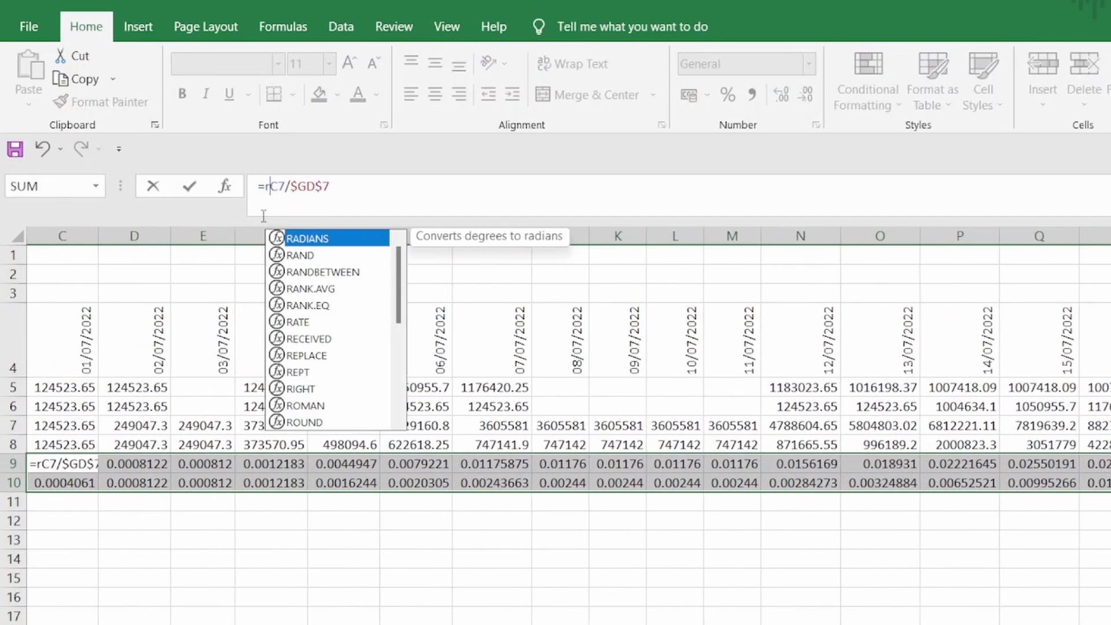
{"action": "key", "text": "Tab"}
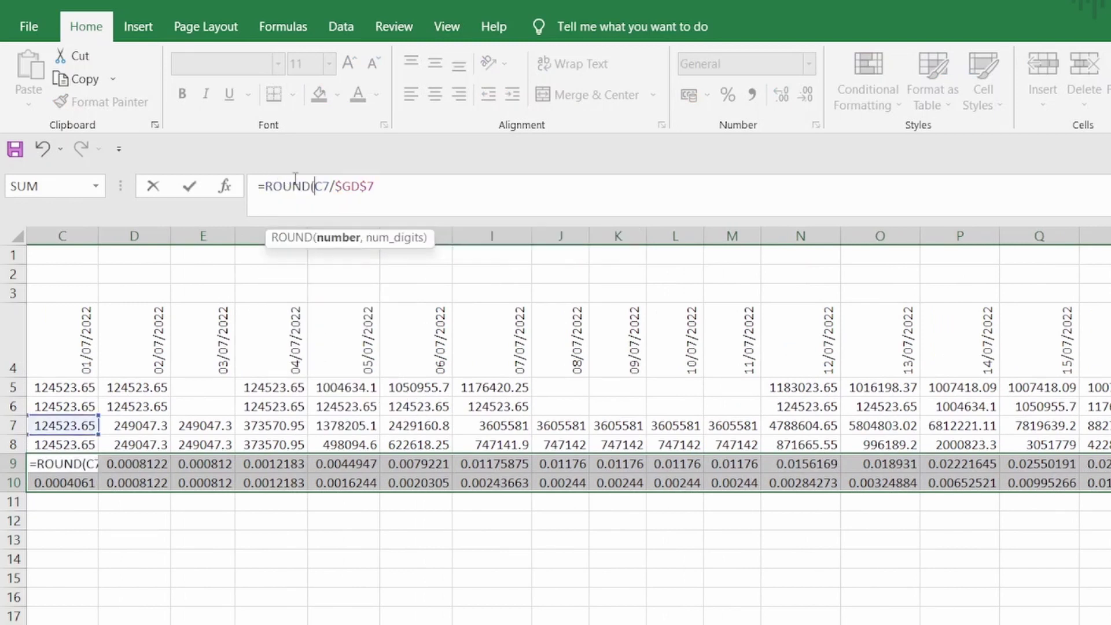
{"action": "left_click", "coordinate": [414, 185]}
{"action": "type", "text": ",5"}
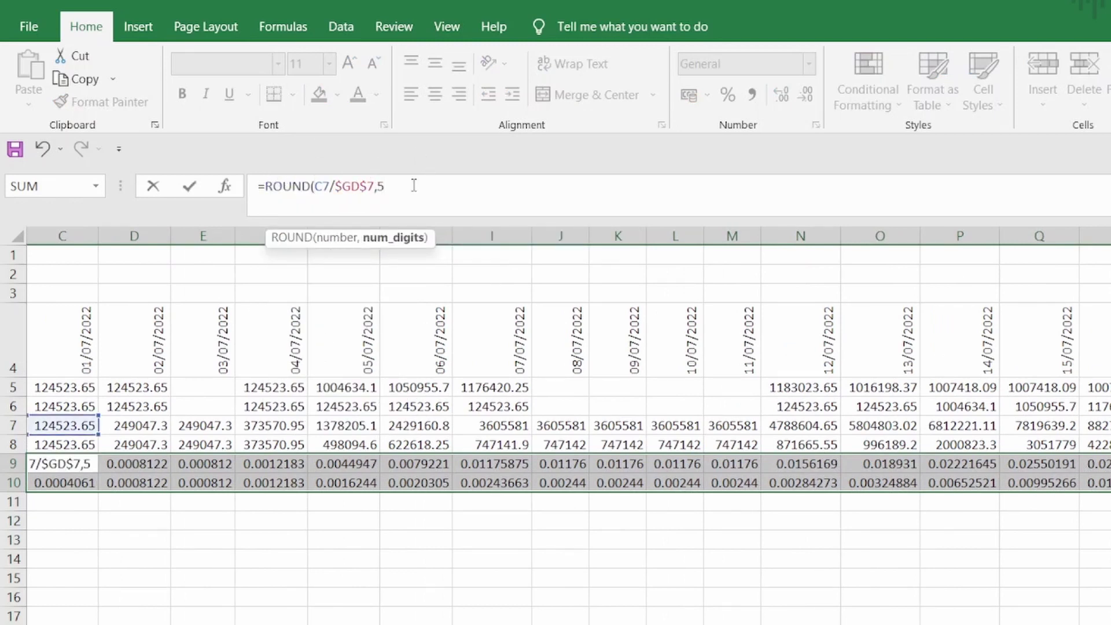
{"action": "type", "text": ")"}
{"action": "key", "text": "ctrl+Return"}
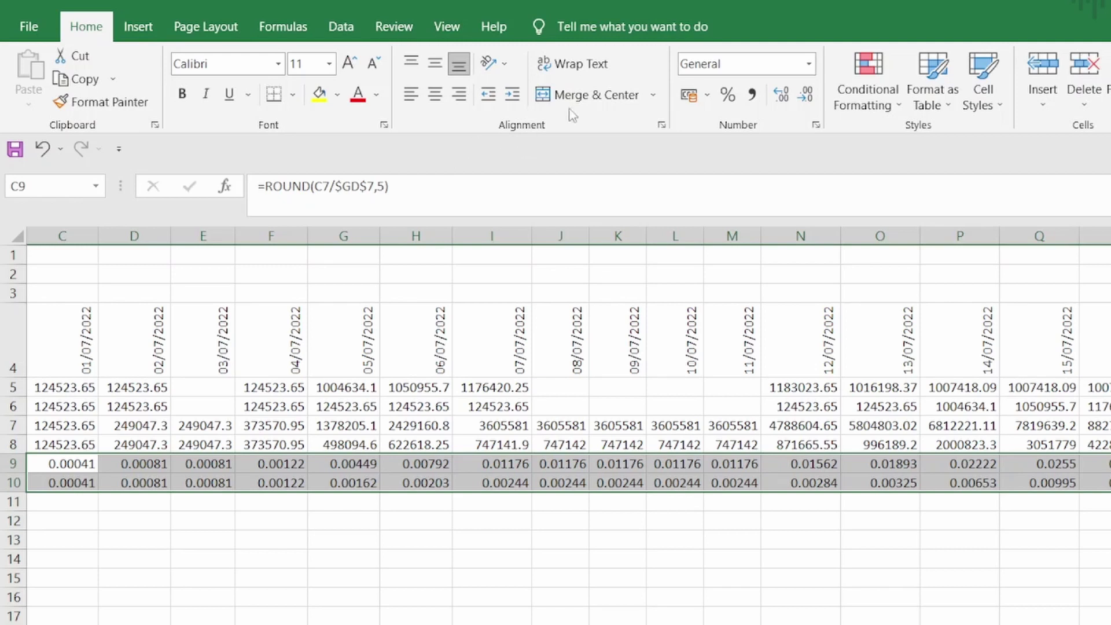
- Format the cumulative percentage rows C9:GD10 as percentages with two decimal places
{"action": "left_click", "coordinate": [729, 100]}
{"action": "left_click", "coordinate": [787, 102]}
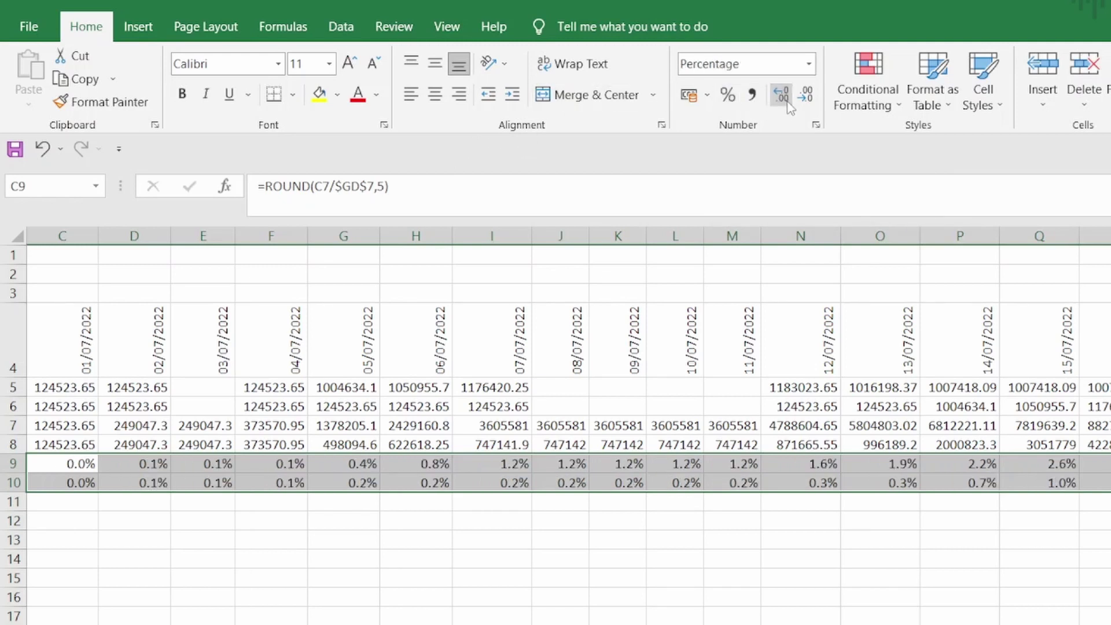
{"action": "left_click", "coordinate": [787, 102]}
- Check the final early and late cumulative percentages in GD9 and GD10
{"action": "left_click", "coordinate": [691, 479]}
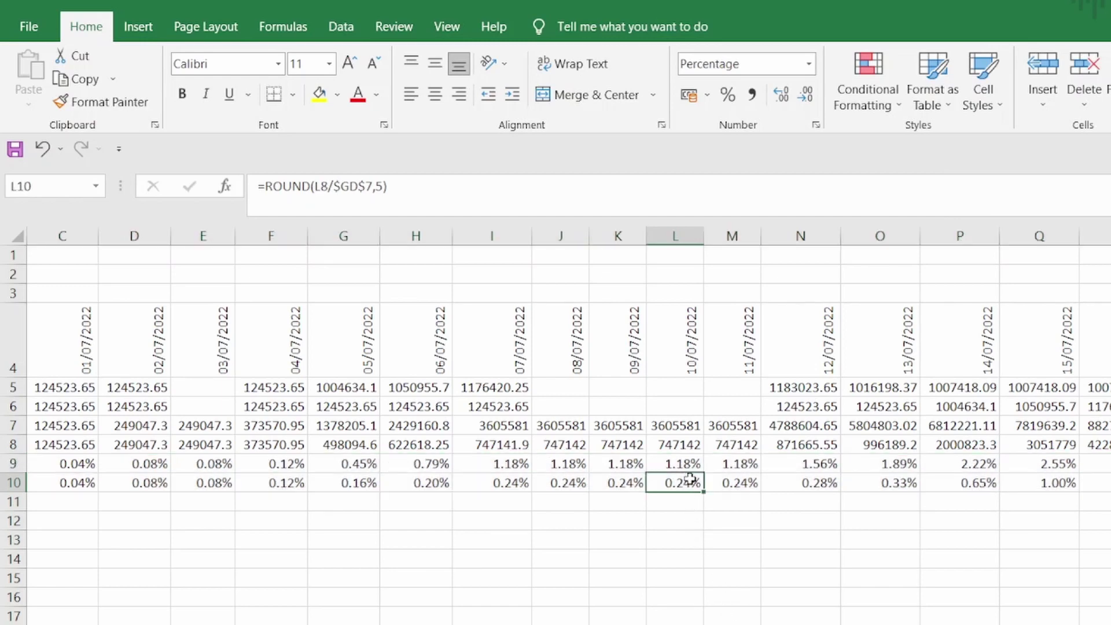
{"action": "key", "text": "ctrl+Right"}
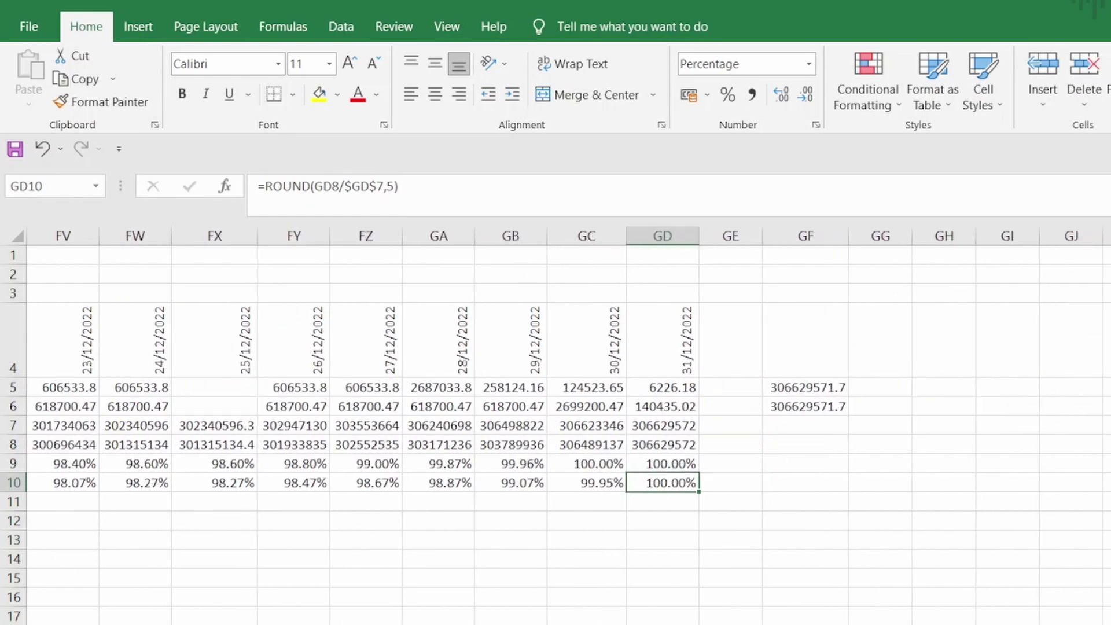
{"action": "left_click_drag", "start_coordinate": [677, 460], "coordinate": [686, 486]}
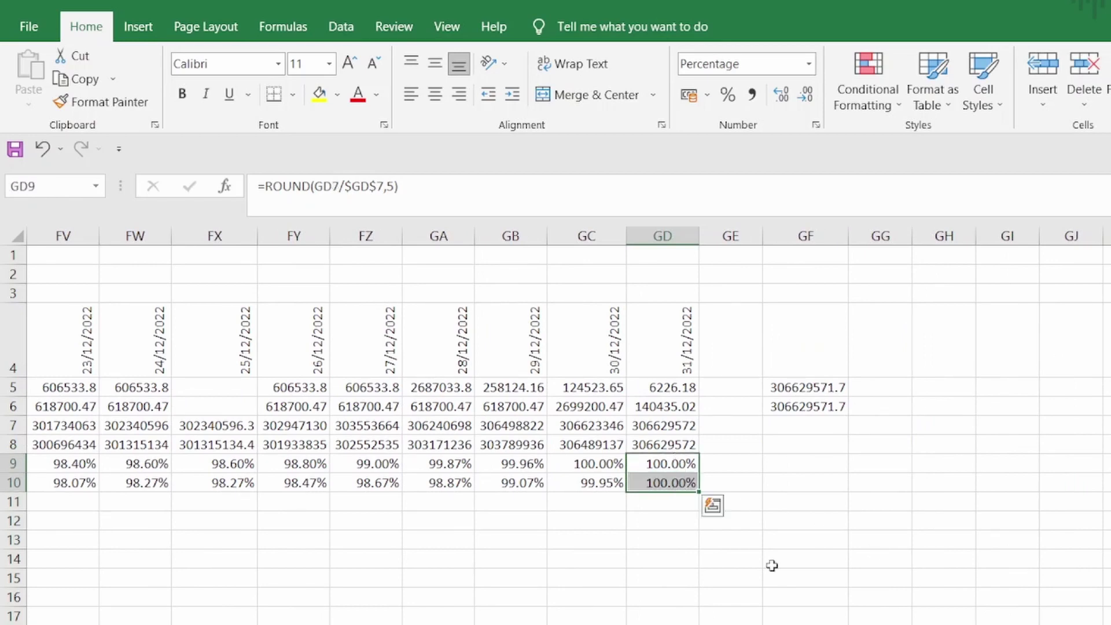
{"action": "scroll", "coordinate": [567, 426], "scroll_direction": "right", "scroll_amount": 1}
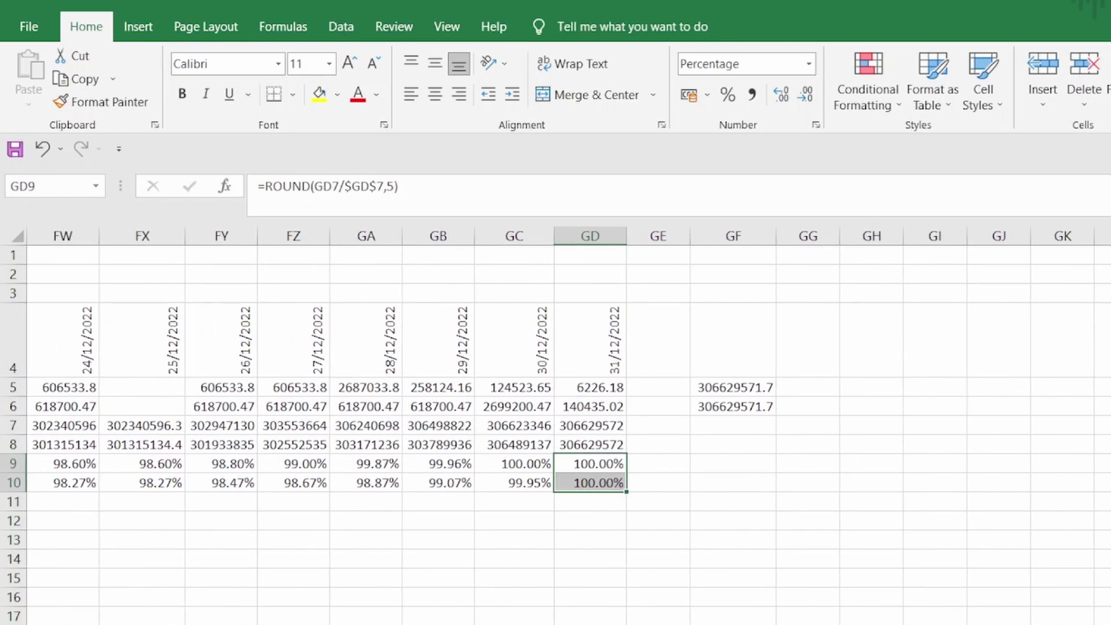
{"action": "scroll", "coordinate": [569, 426], "scroll_direction": "left", "scroll_amount": 20}
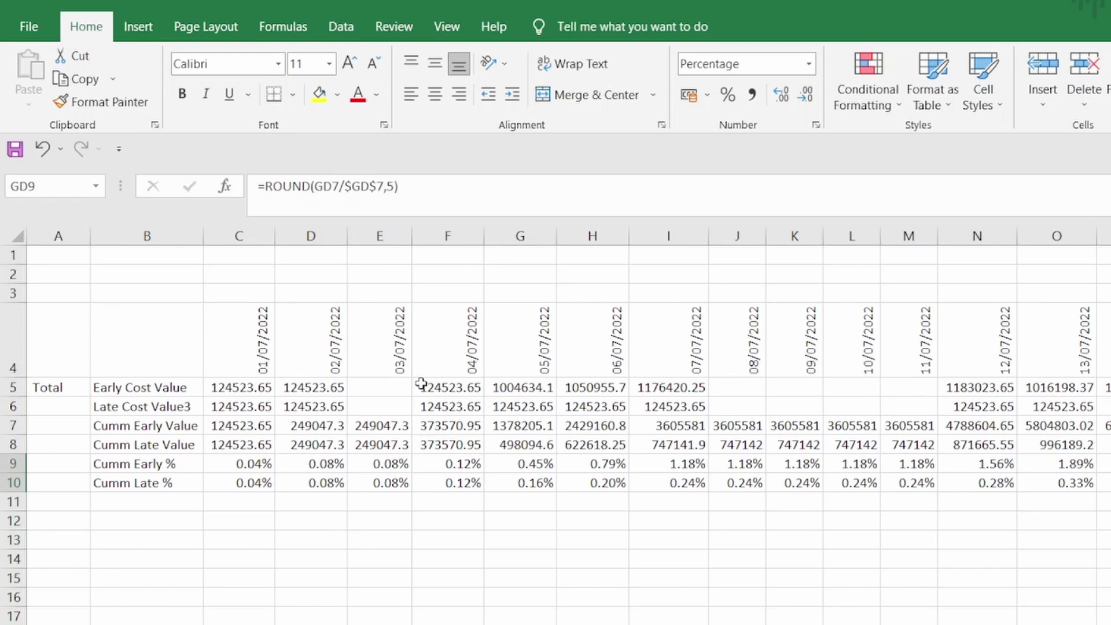
- Examine the date row and compare the early and late cumulative percentages for 11/07/2022 and 18/07/2022
{"action": "left_click", "coordinate": [448, 364]}
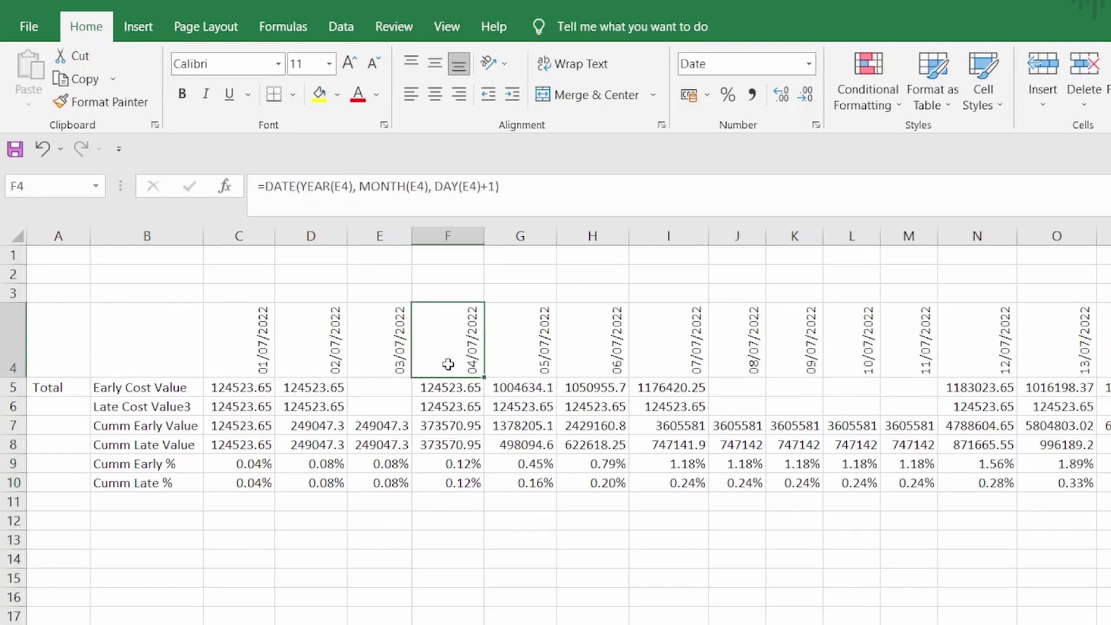
{"action": "left_click", "coordinate": [915, 361]}
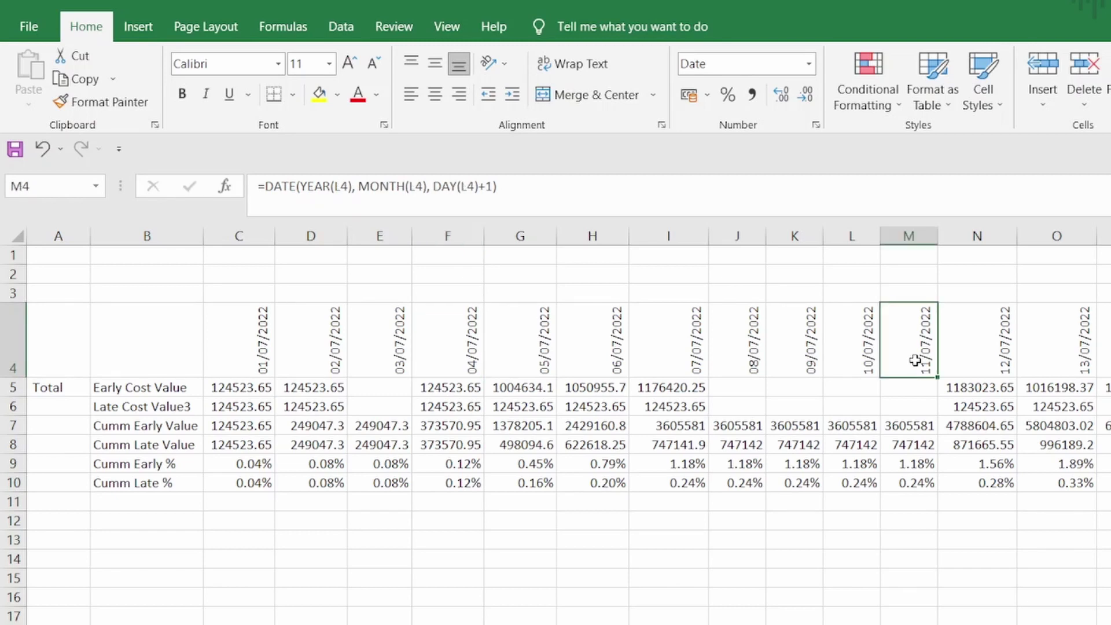
{"action": "left_click", "coordinate": [918, 465]}
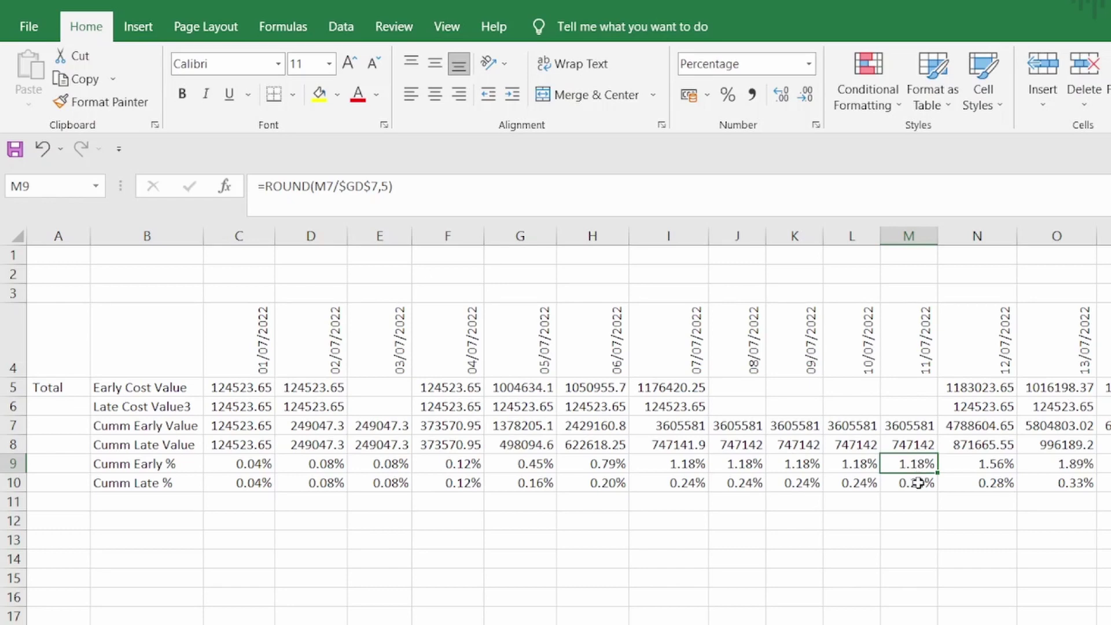
{"action": "left_click", "coordinate": [918, 484]}
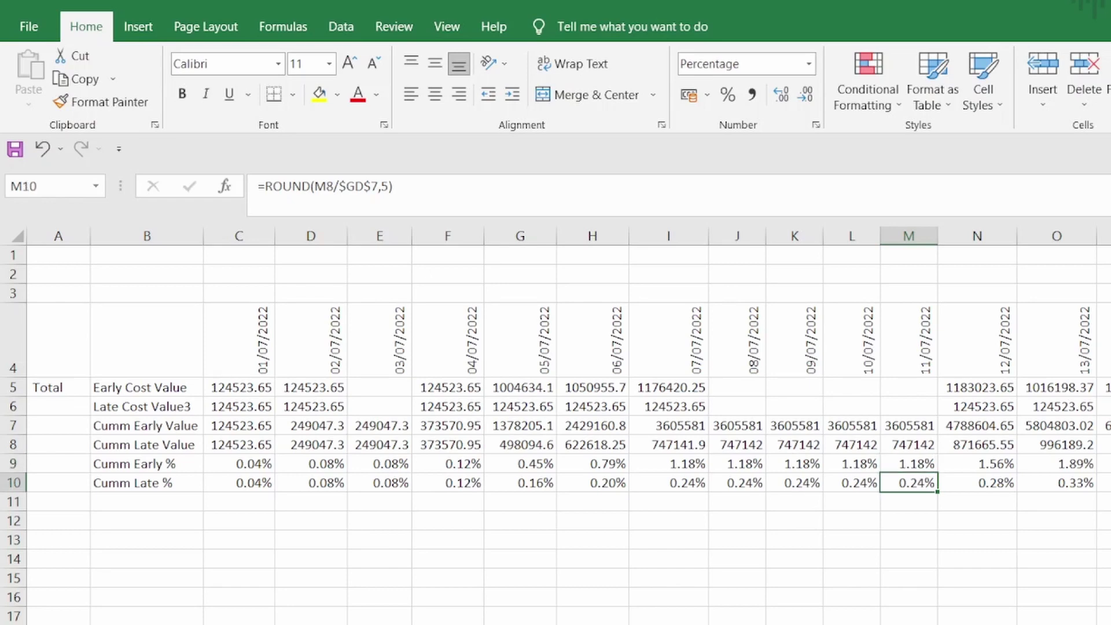
{"action": "scroll", "coordinate": [763, 464], "scroll_direction": "right", "scroll_amount": 5}
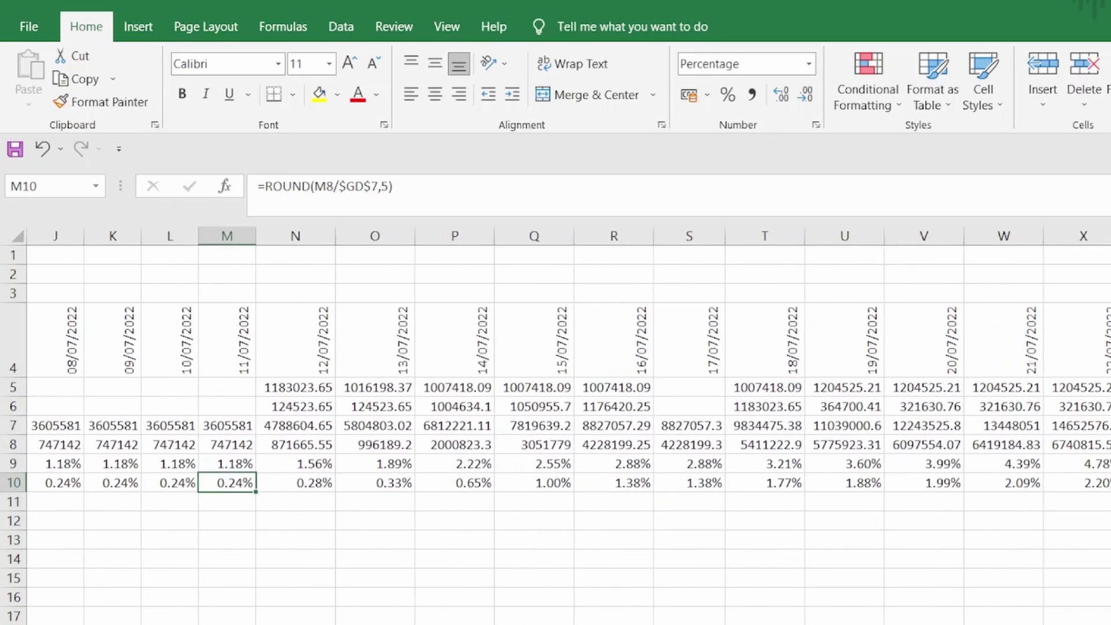
{"action": "left_click", "coordinate": [764, 463]}
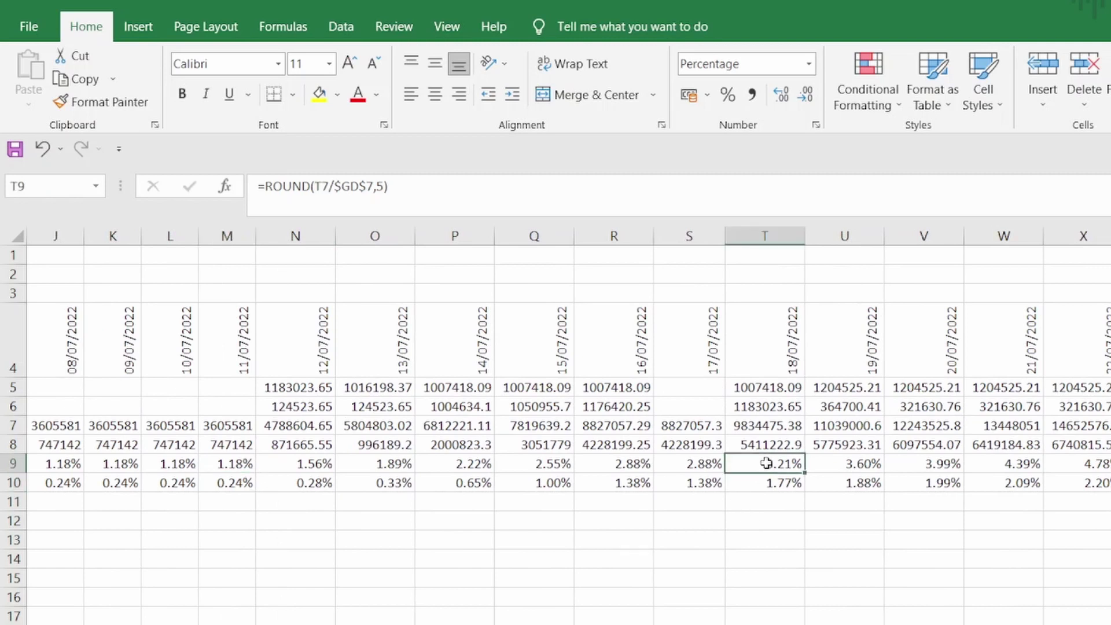
{"action": "left_click", "coordinate": [790, 488]}
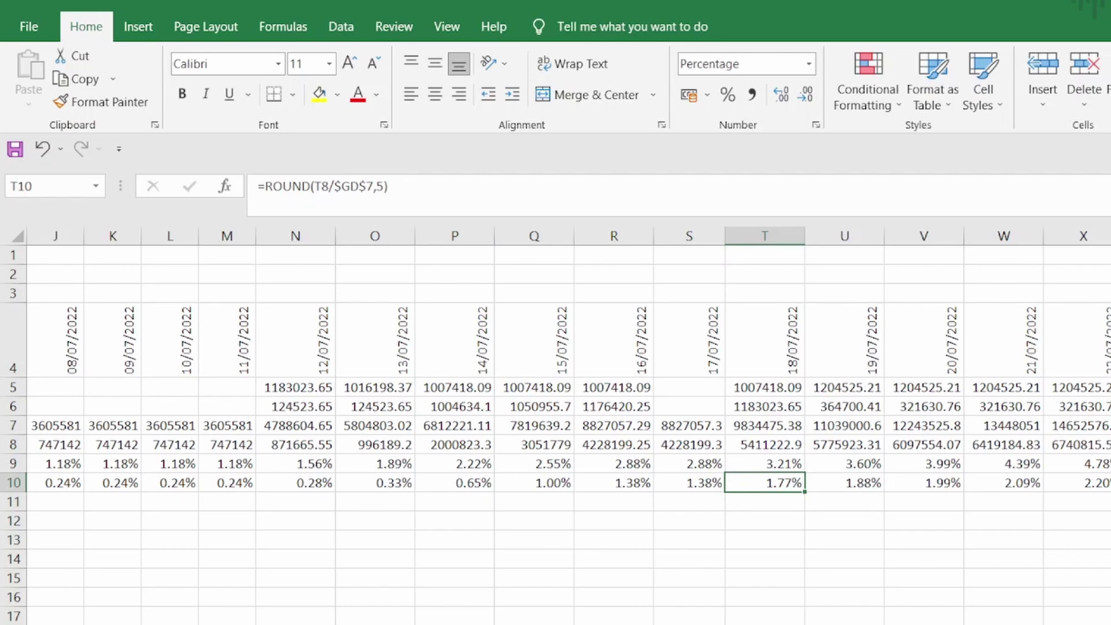
{"action": "scroll", "coordinate": [555, 405], "scroll_direction": "left", "scroll_amount": 5}
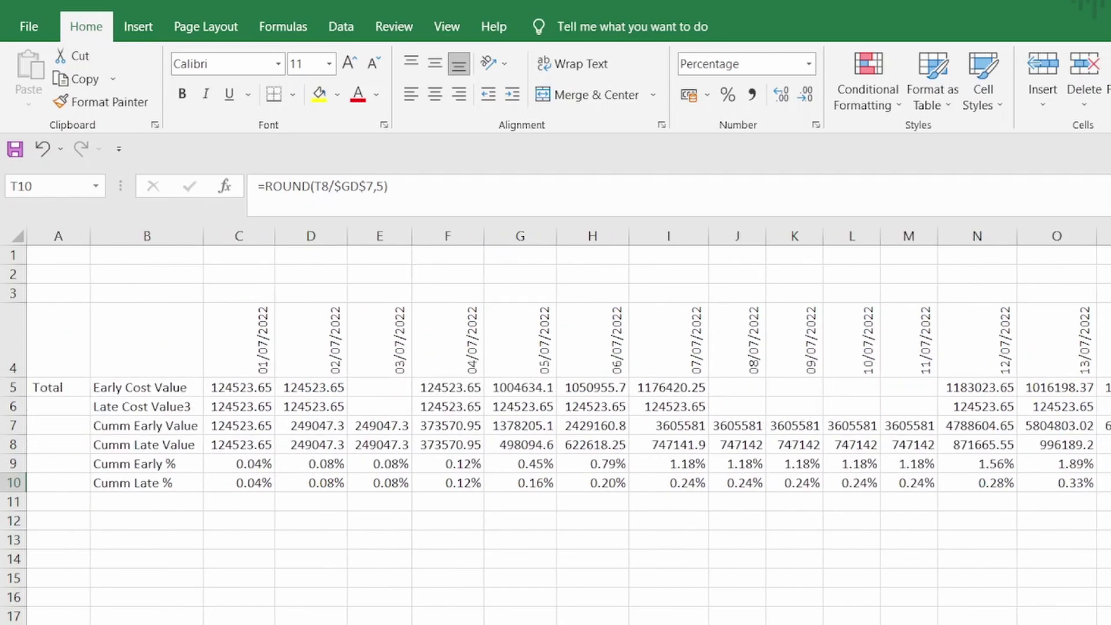